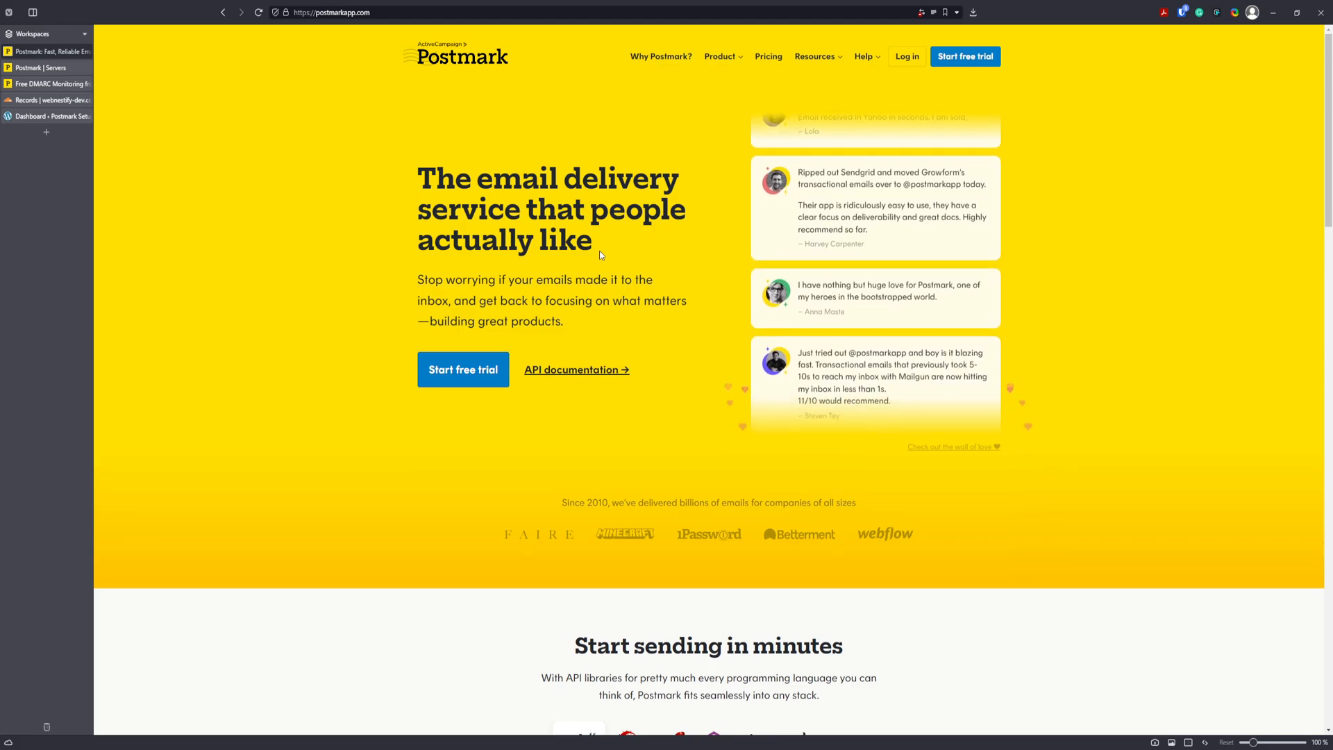
Compare the Rails, Ruby, .NET, PHP and Node.js sending samples, then open the official libraries page.
scroll(733, 366, down, 2)
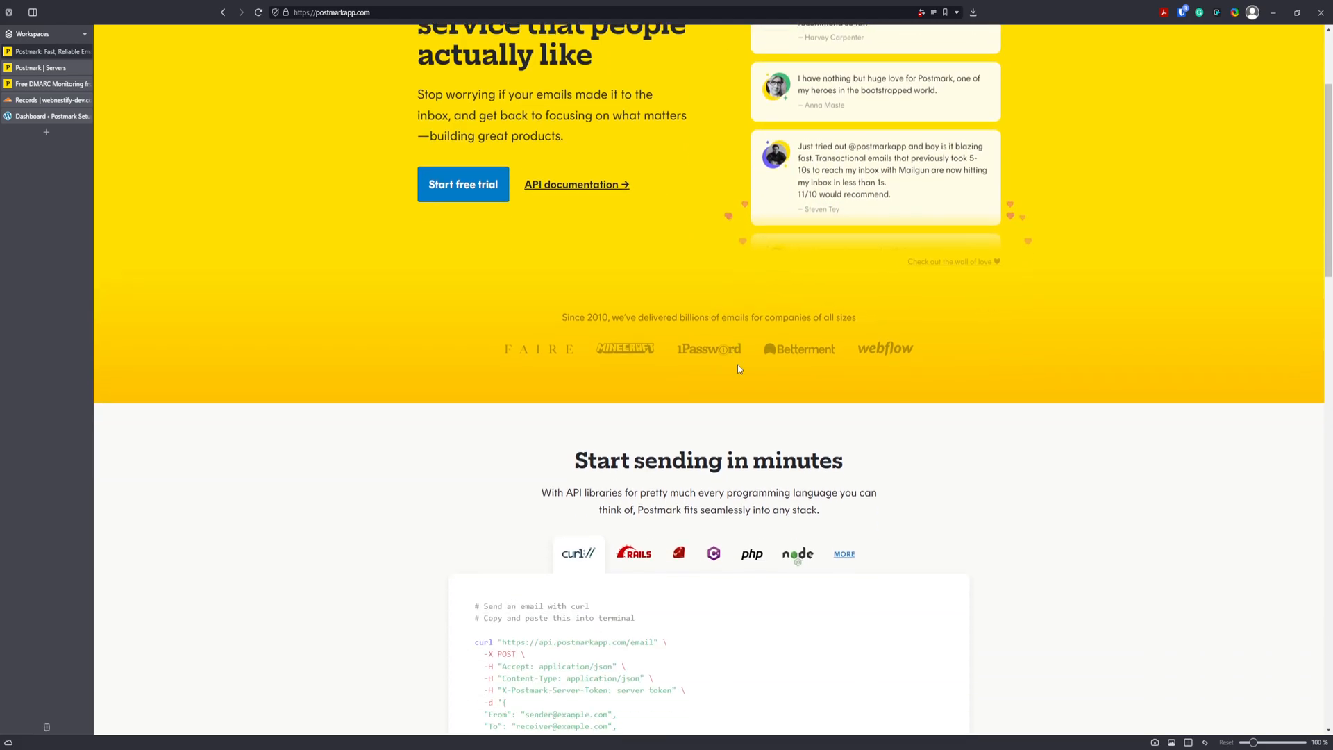
scroll(734, 369, down, 3)
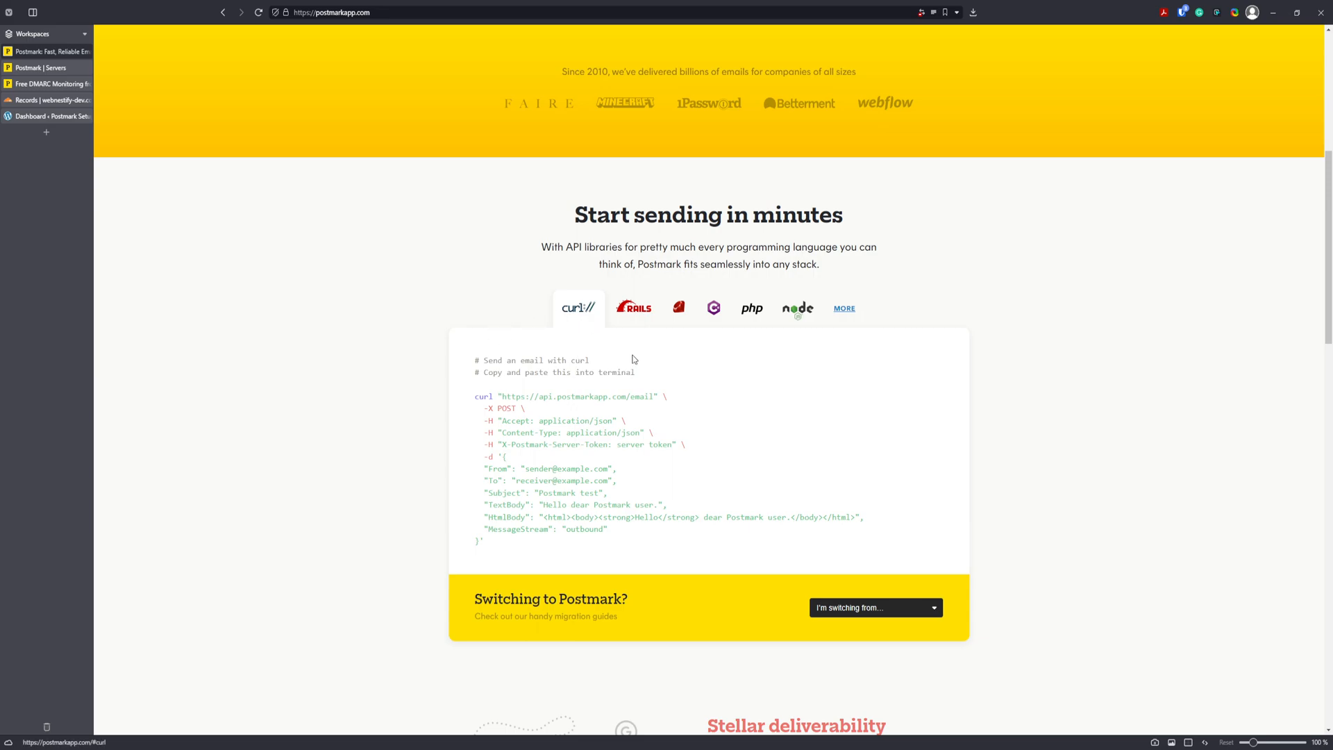
click(649, 317)
click(690, 320)
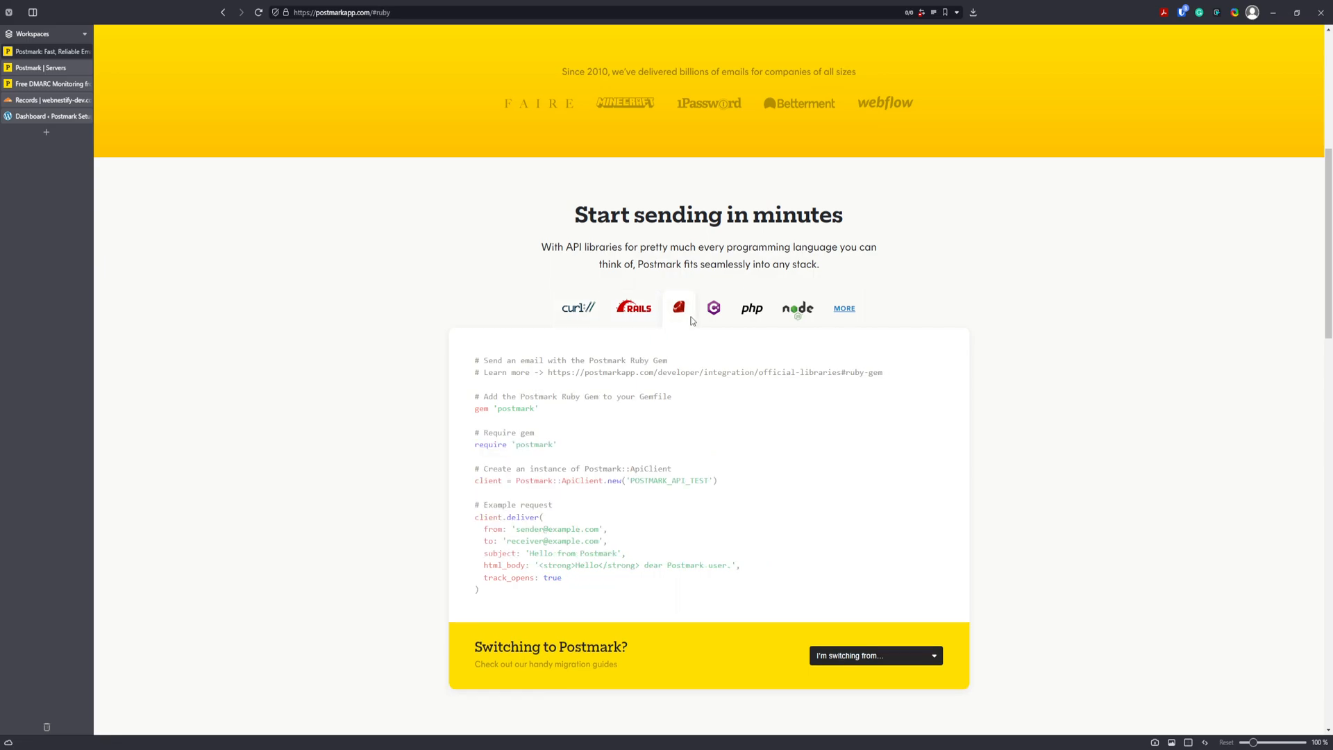
click(720, 323)
click(762, 323)
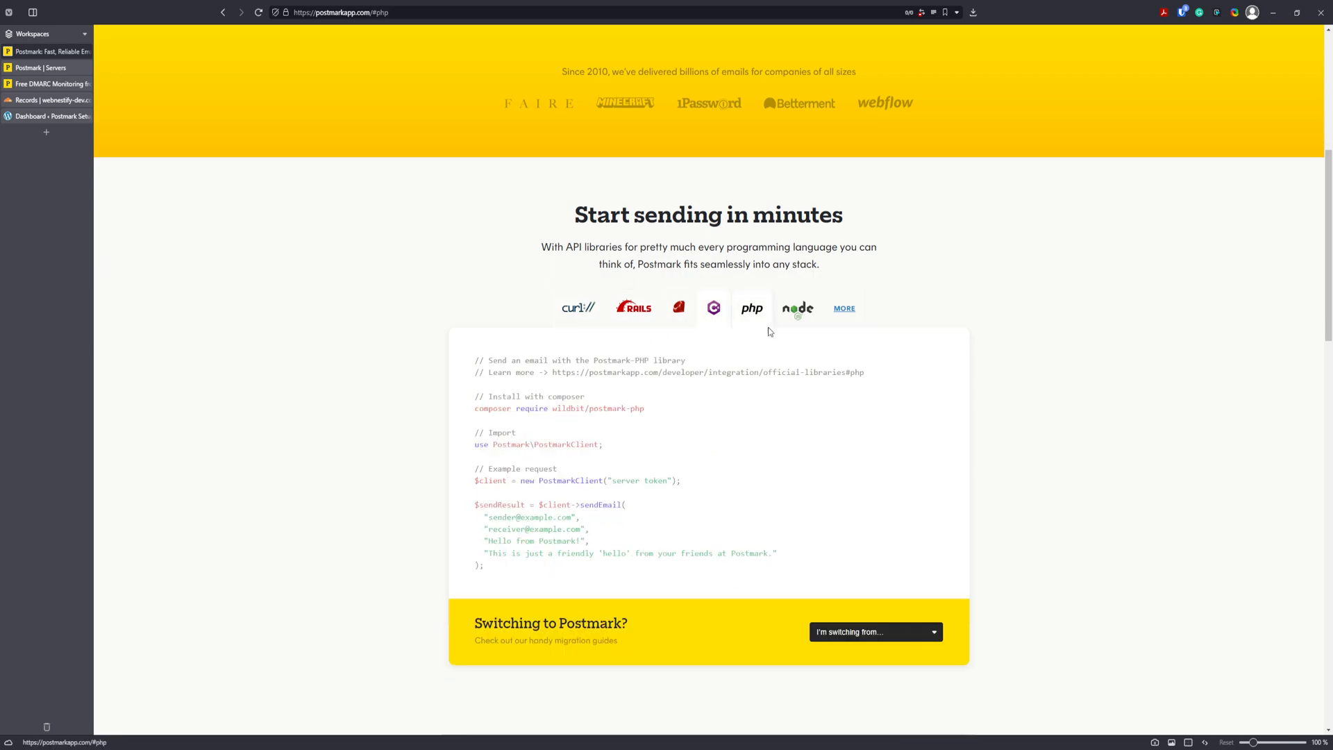
click(795, 320)
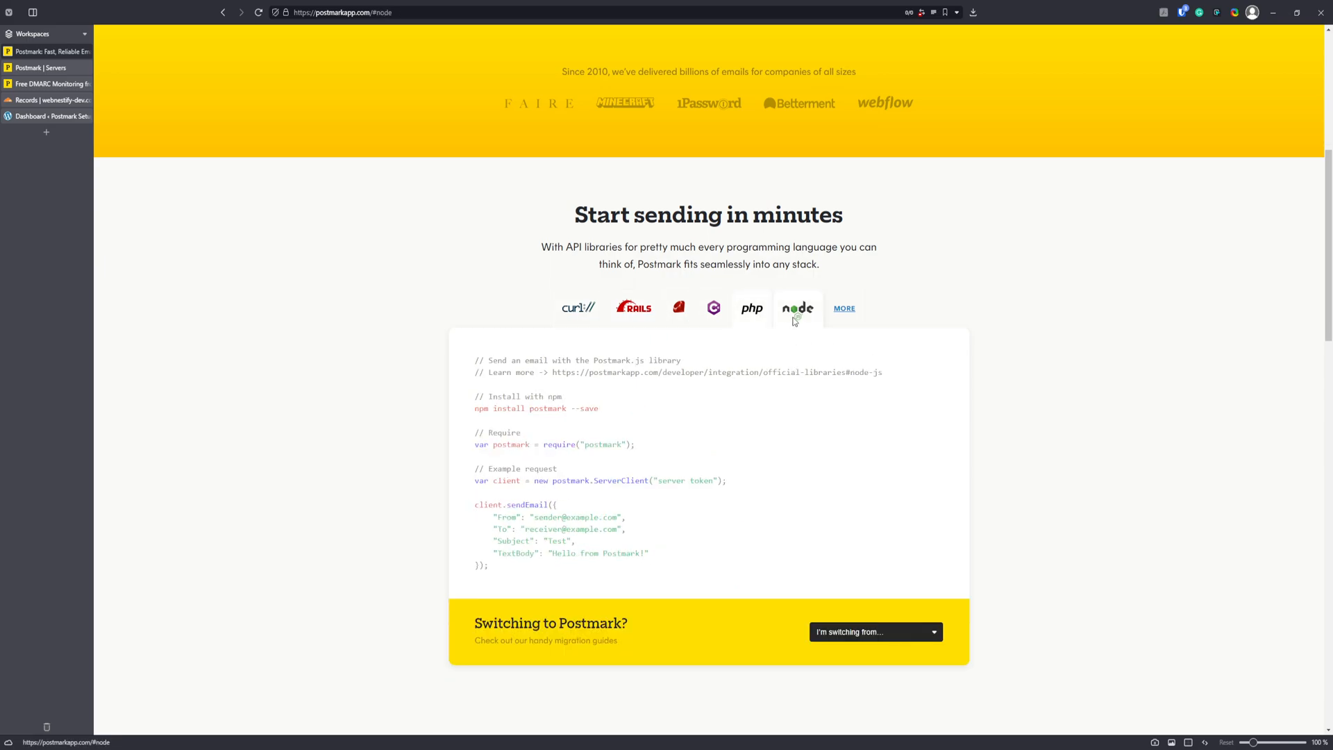
click(853, 315)
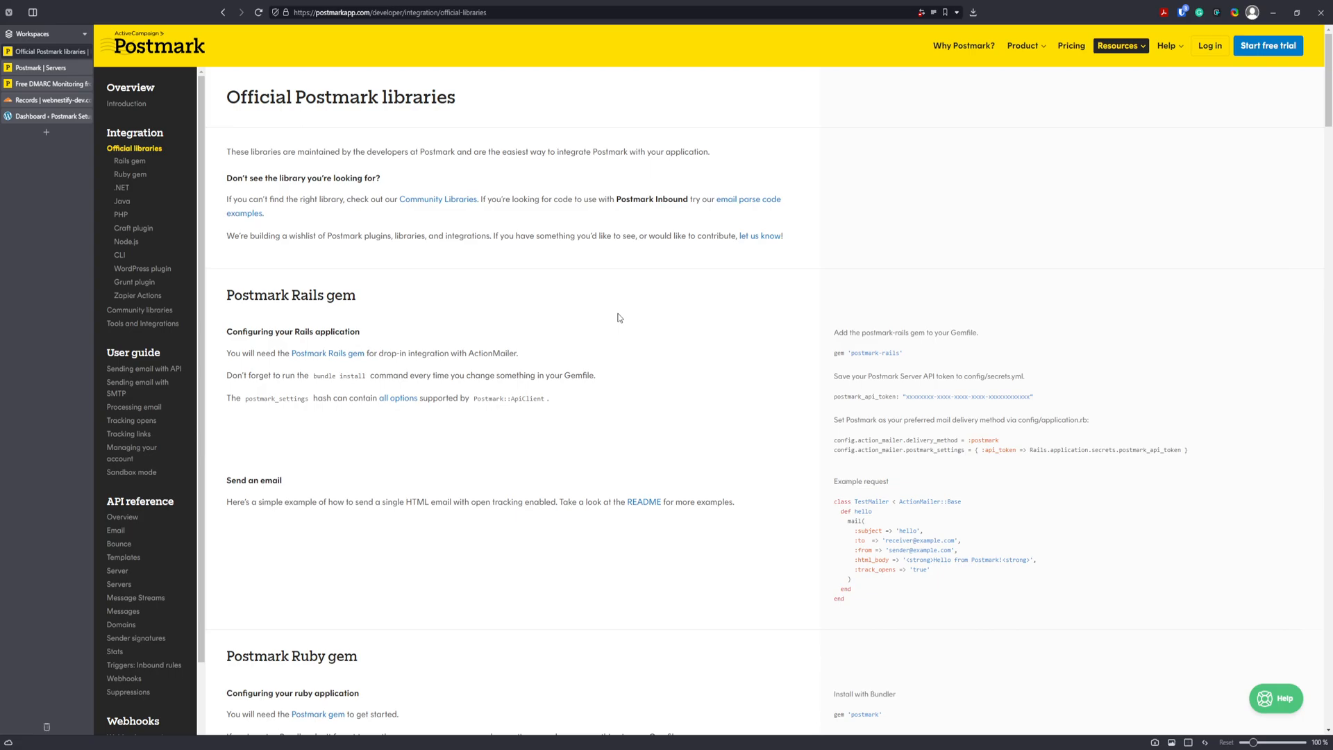
Read the Zapier Actions documentation, then go to Postmark's pricing page.
click(142, 301)
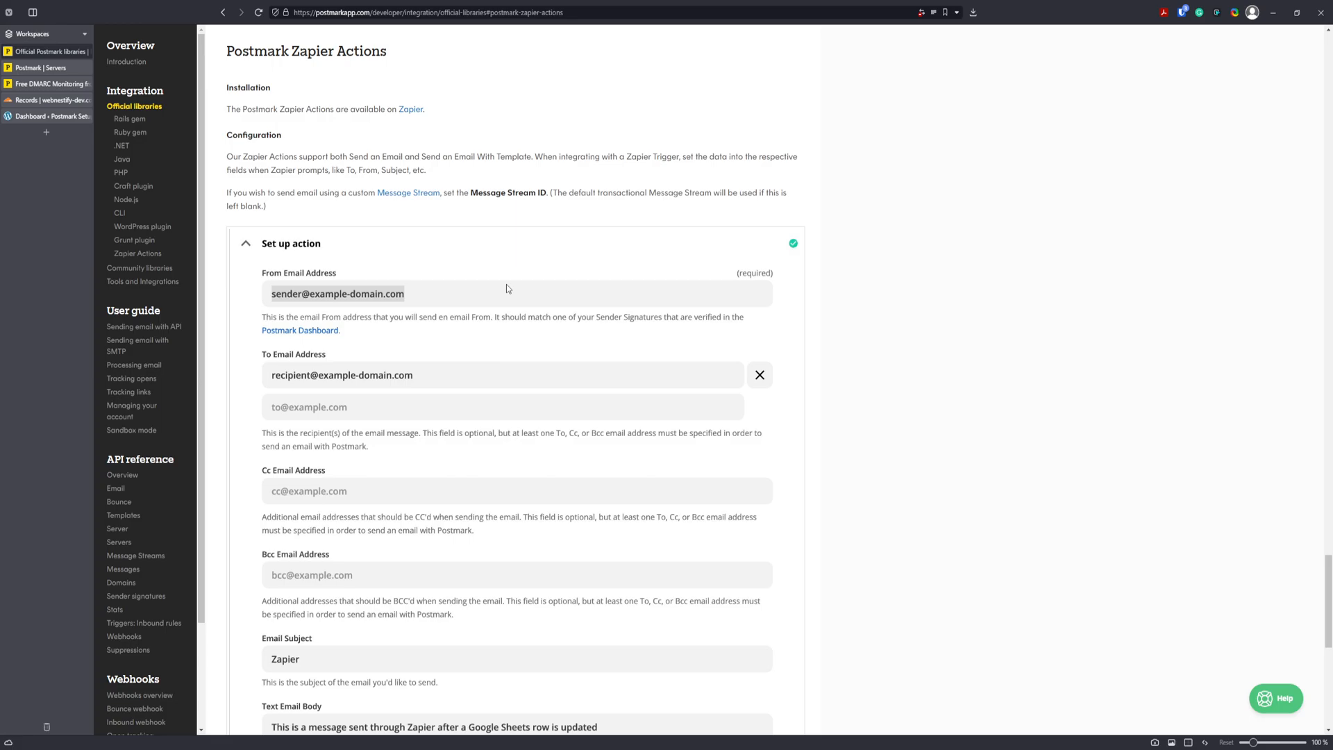
scroll(467, 262, up, 20)
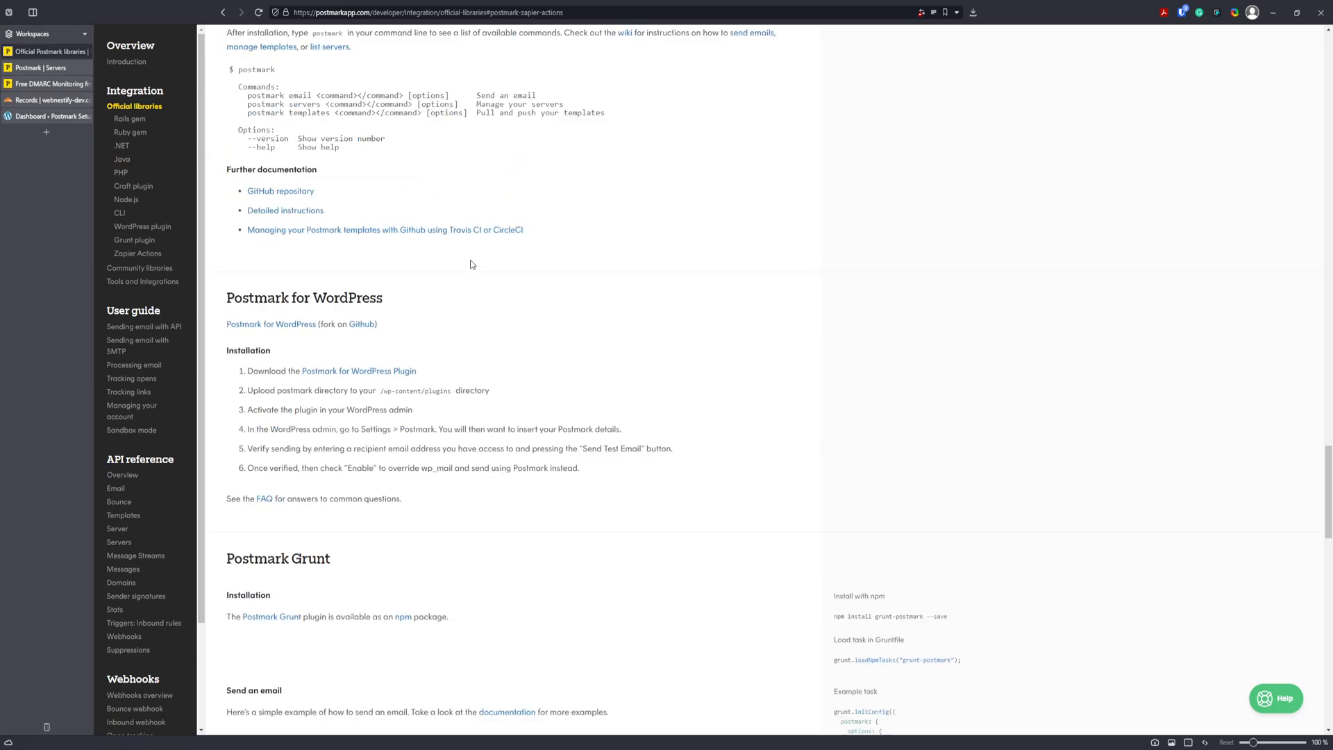
click(1071, 47)
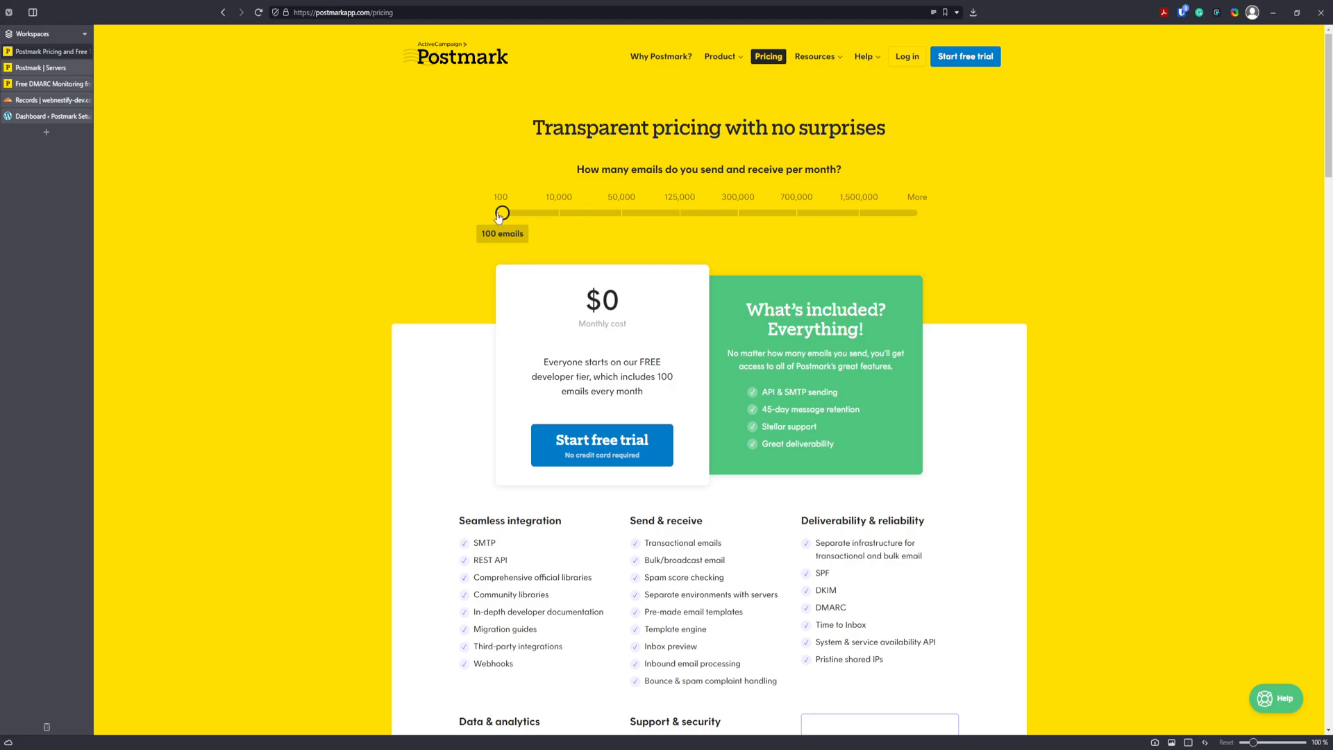
Set the pricing slider to 10,000 emails per month ($15.00), review the features, then log in.
drag(507, 217, 562, 222)
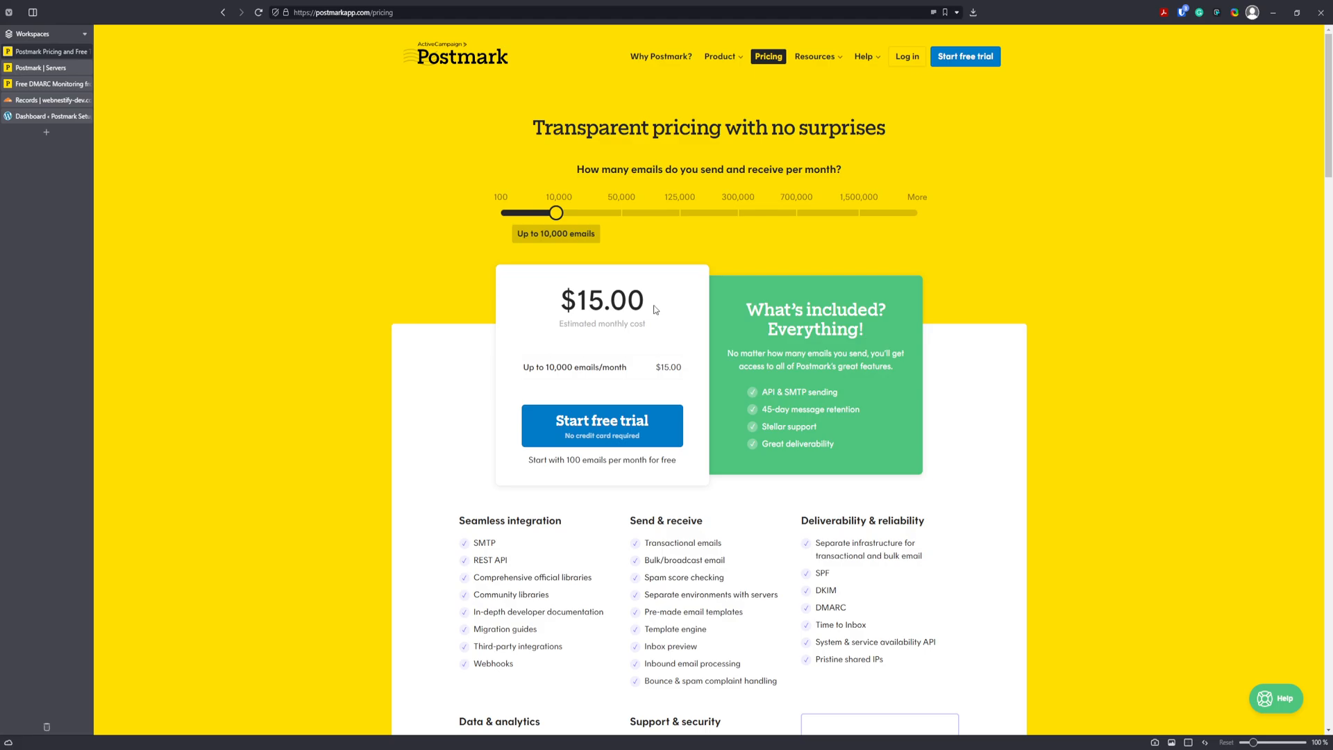
scroll(426, 317, down, 2)
scroll(426, 316, down, 1)
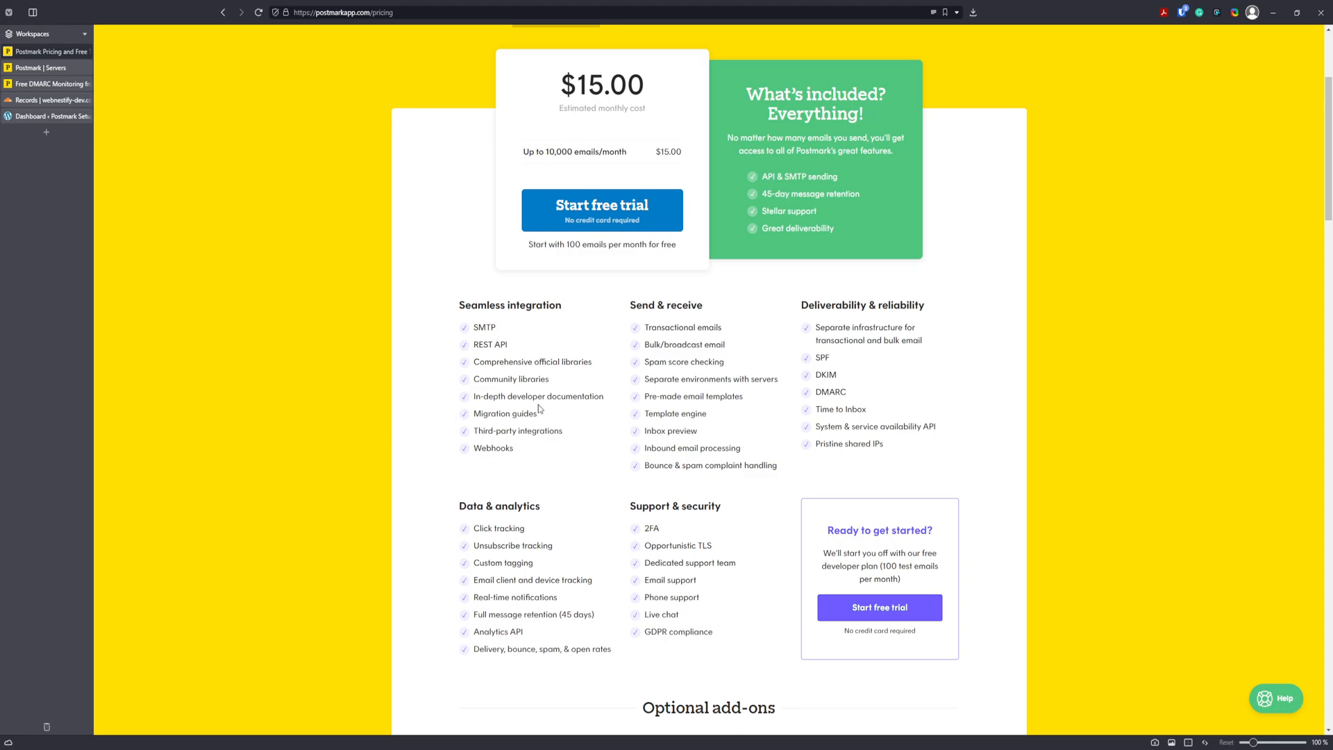
scroll(586, 417, up, 3)
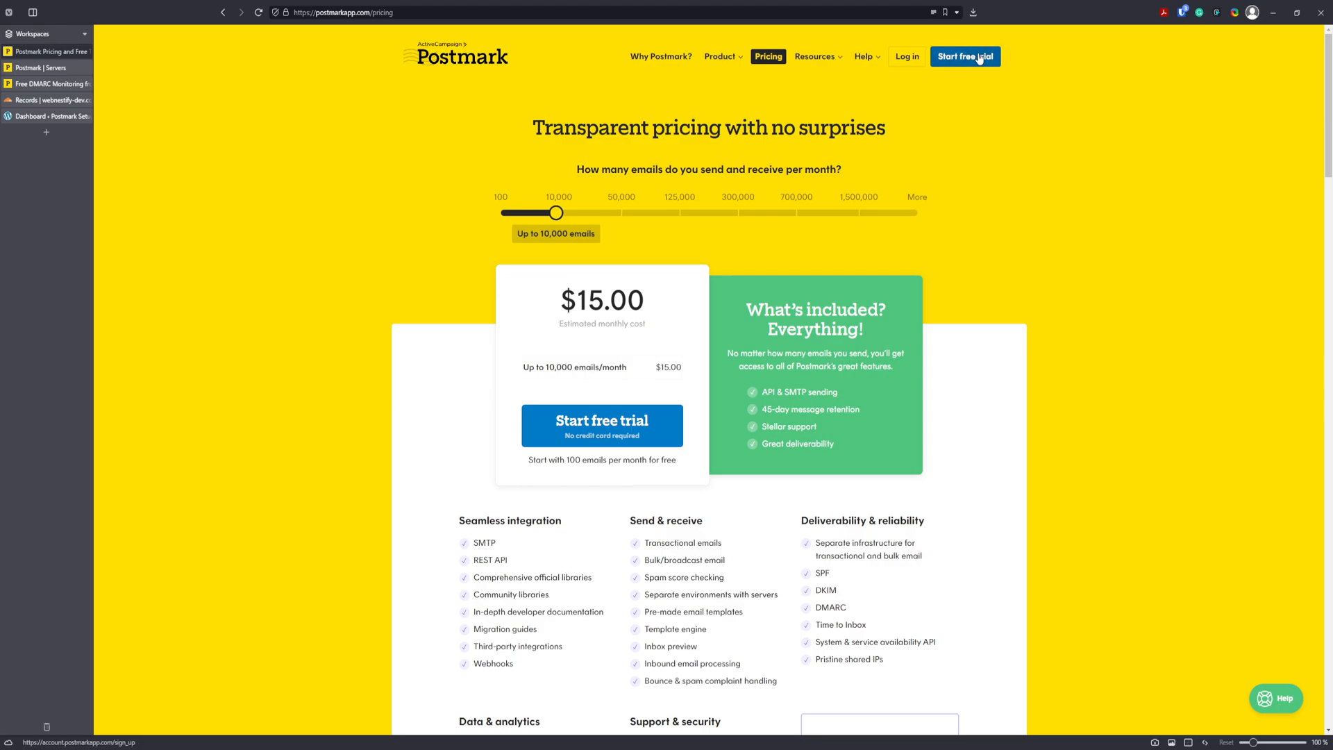
click(906, 56)
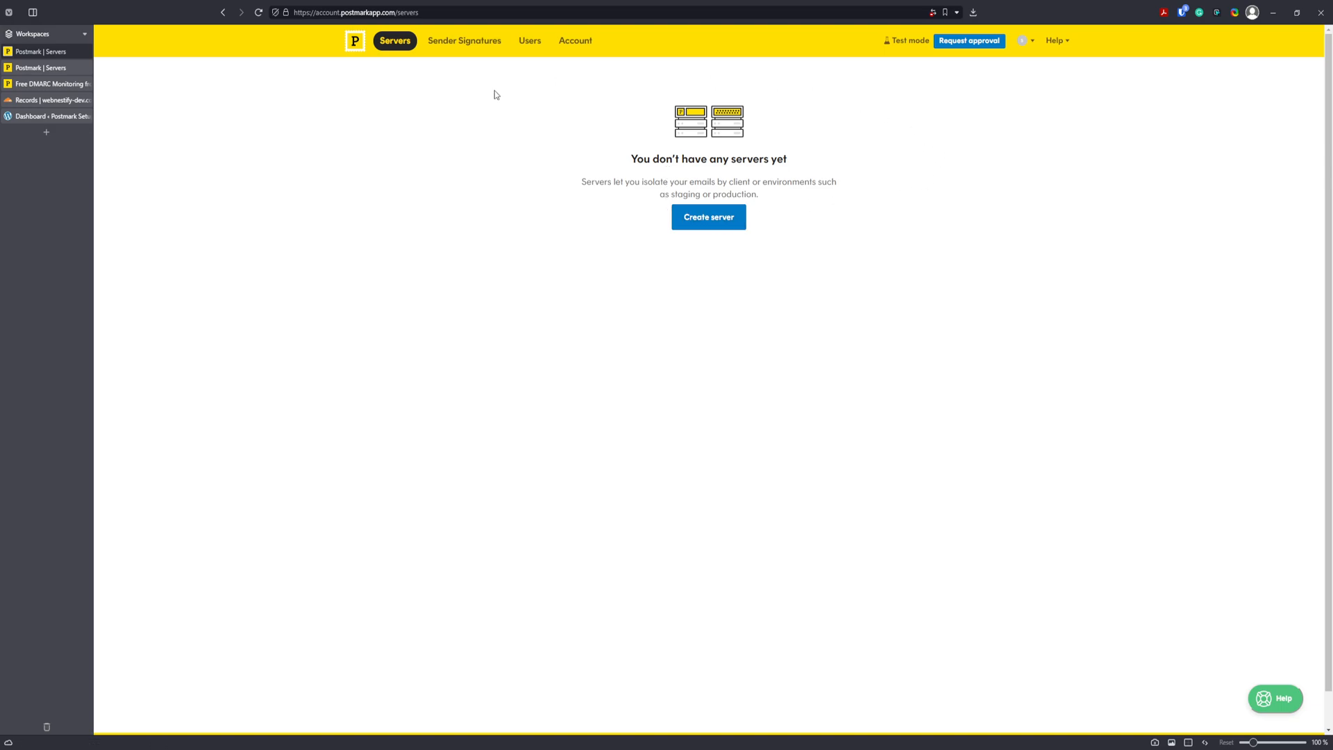
Close the duplicate Servers tab and start adding a domain under Sender Signatures.
click(86, 68)
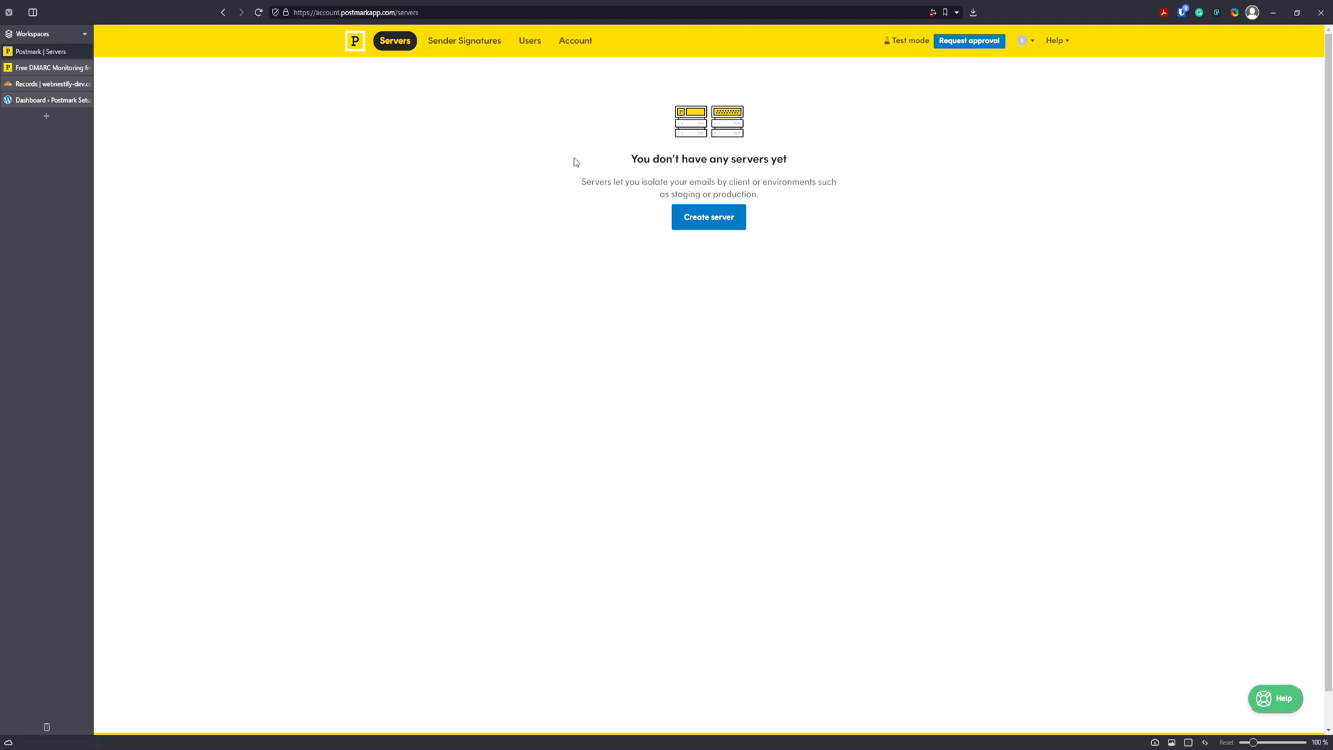
click(477, 43)
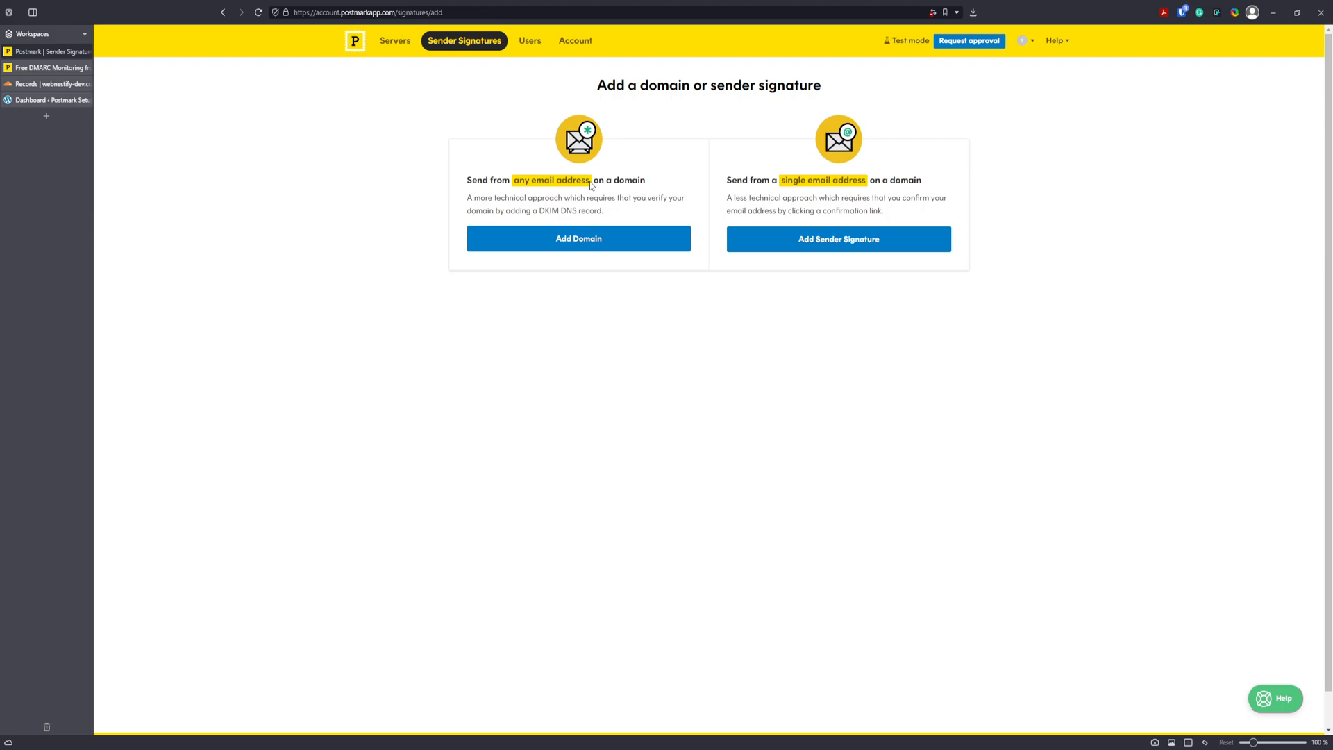
click(605, 240)
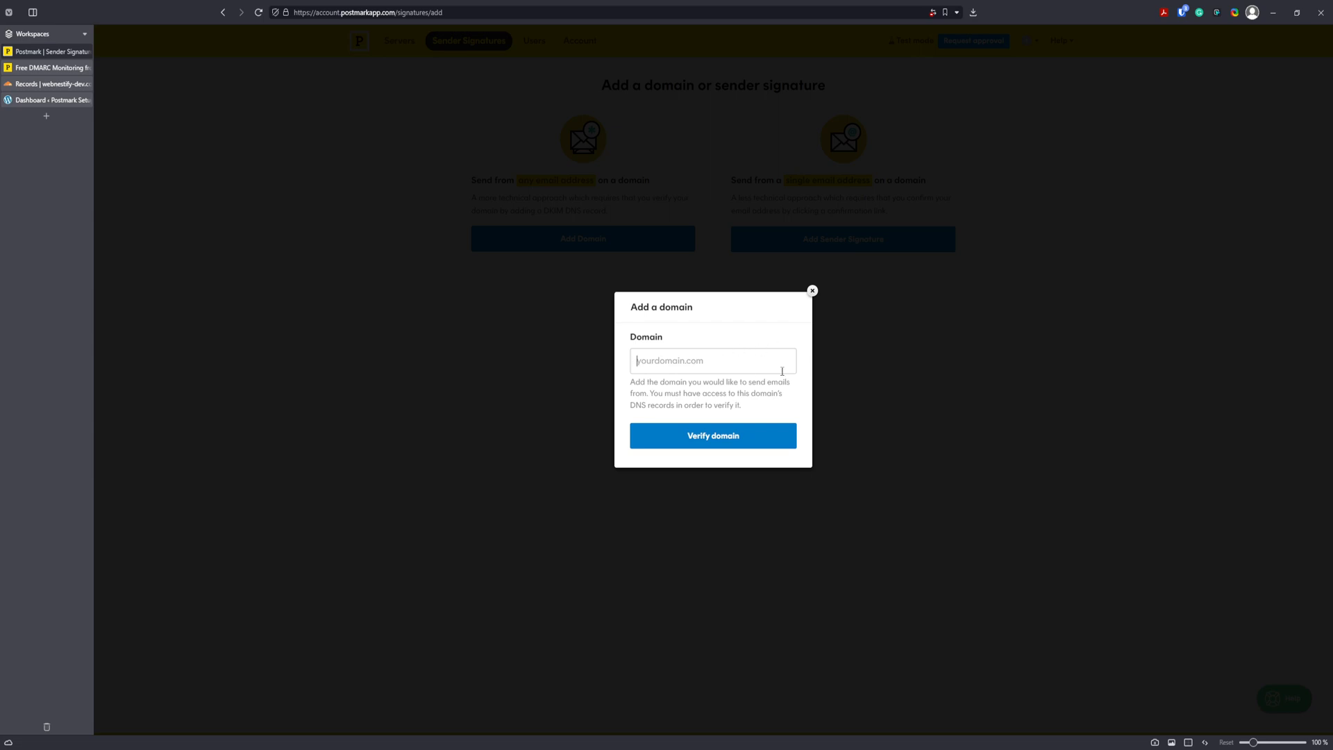
Enter the domain mail.webnestify-dev.com, fixing a typo at its end, and submit it for verification.
text(mail.webnestify-dev.com)
drag(751, 366, 676, 367)
click(651, 366)
click(741, 440)
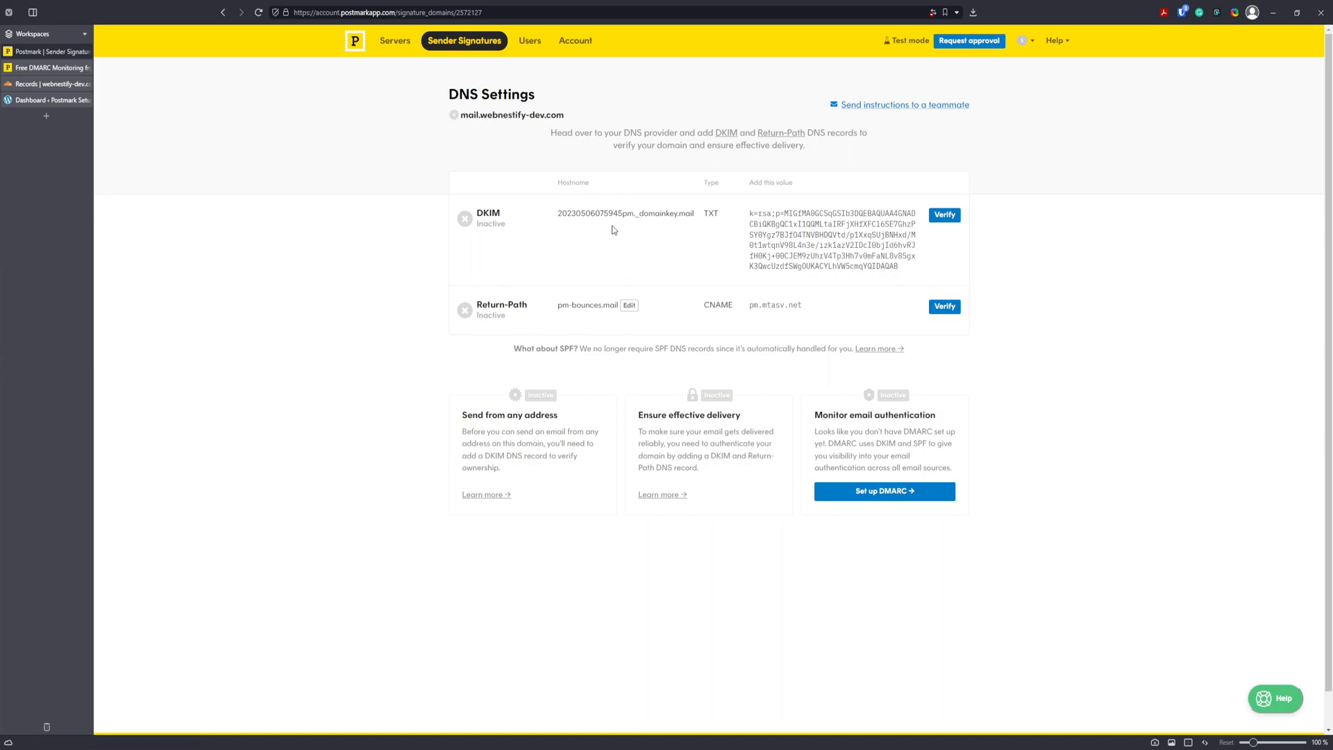
Tile Postmark's DNS Settings and Cloudflare's DNS Records pages side by side.
mouse_move(67, 100)
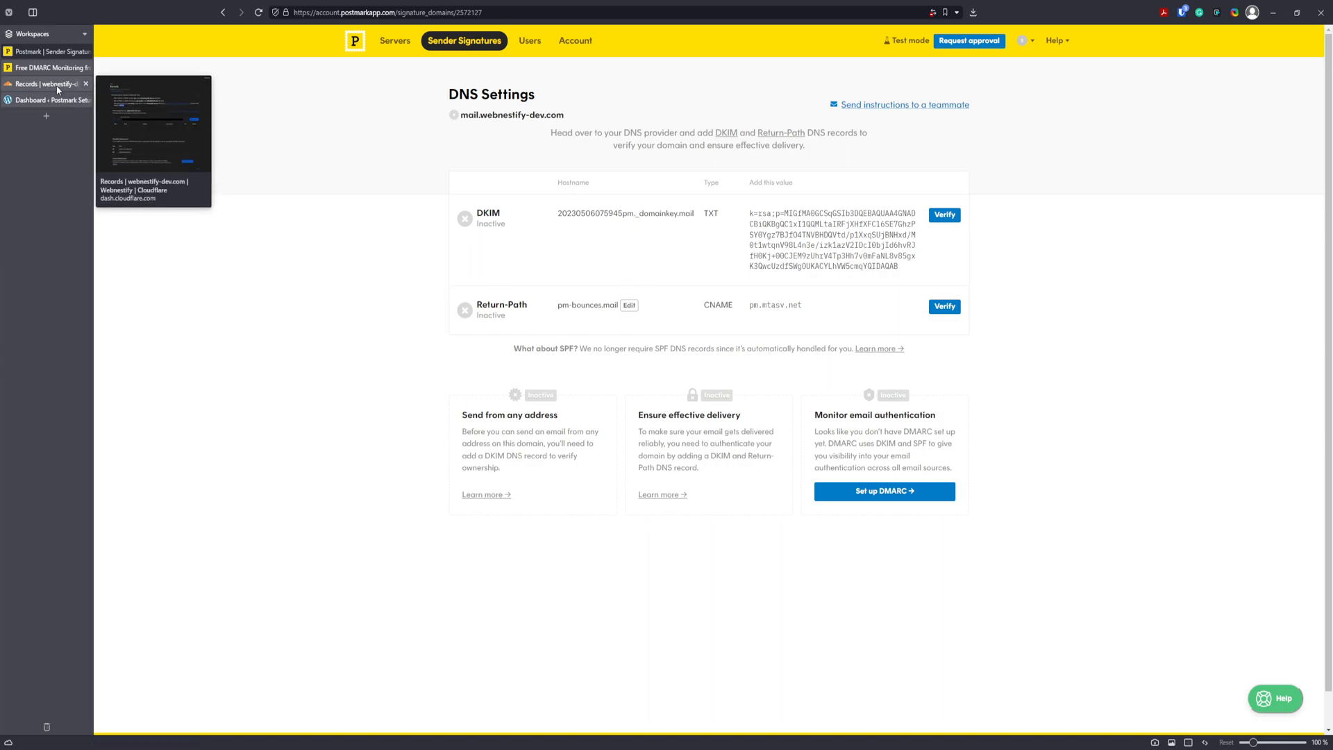
ctrl+click(44, 85)
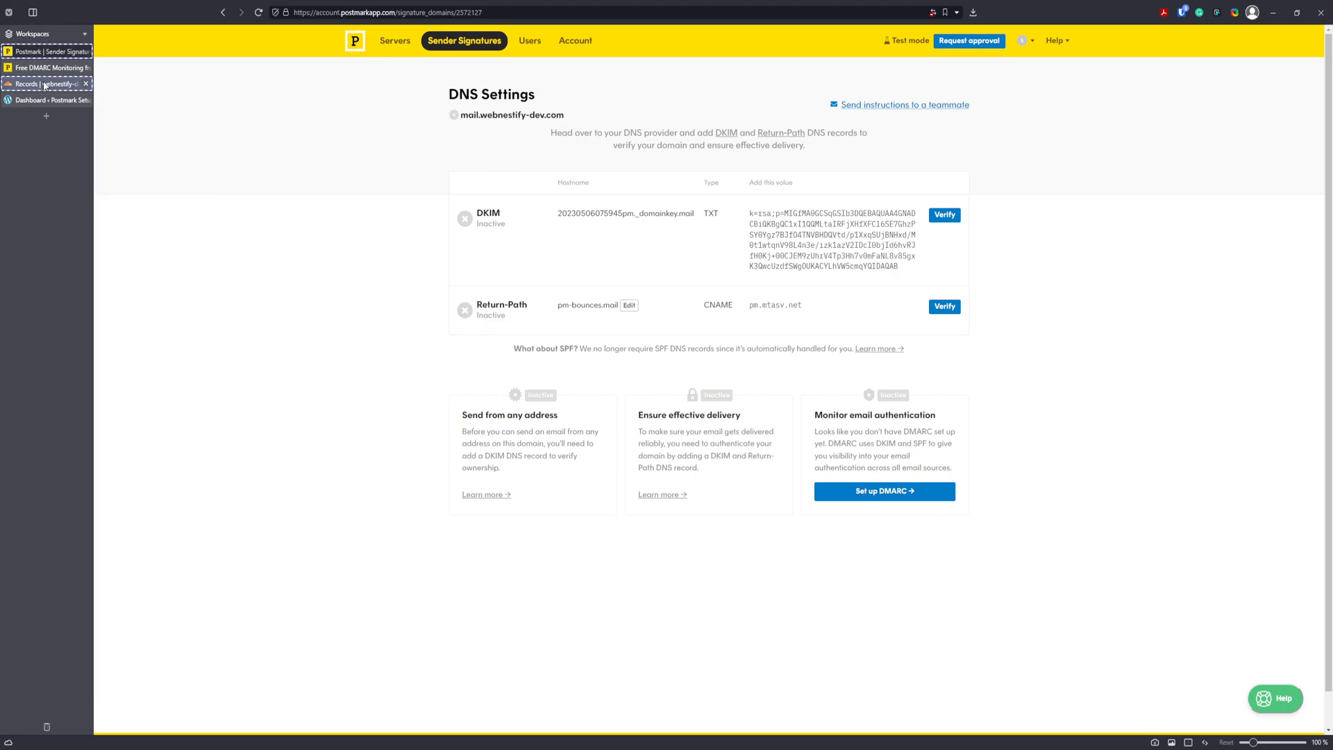
key(ctrl+F9)
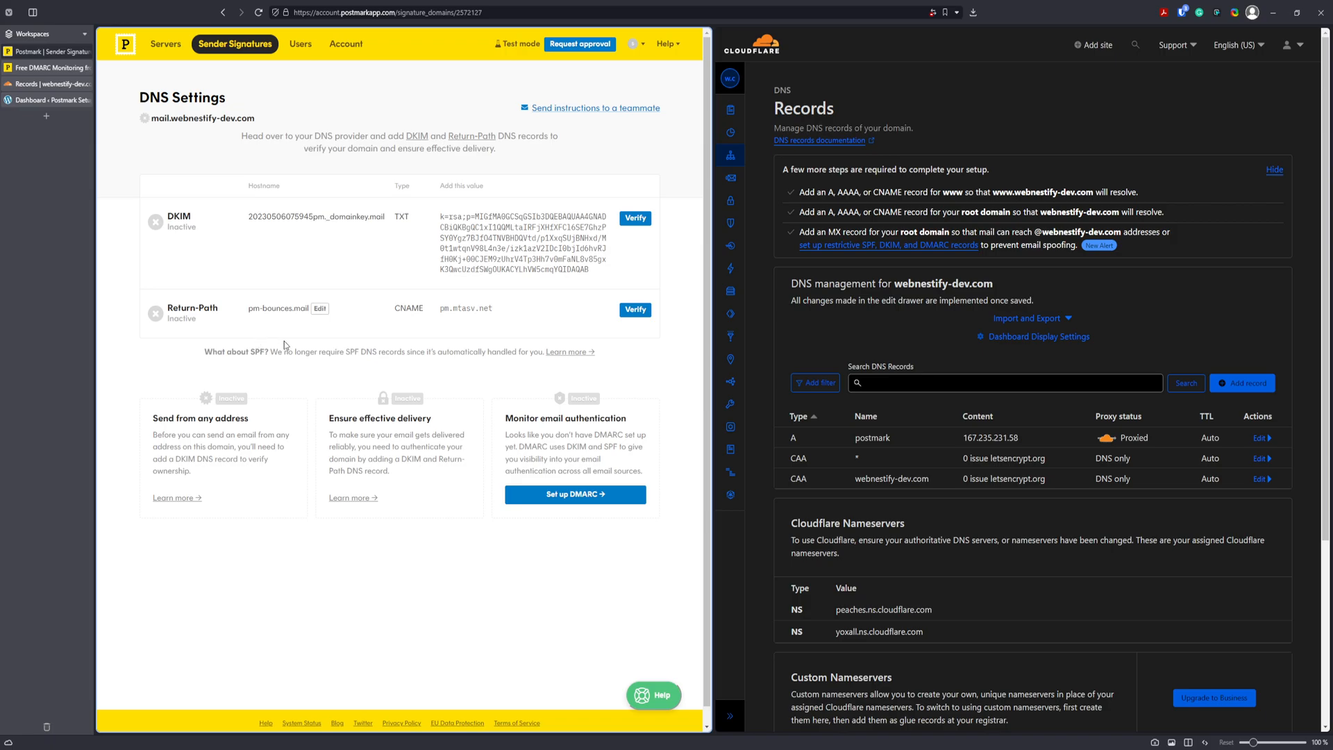
Create a Cloudflare TXT record with Postmark's DKIM hostname as name and DKIM key as content.
click(299, 221)
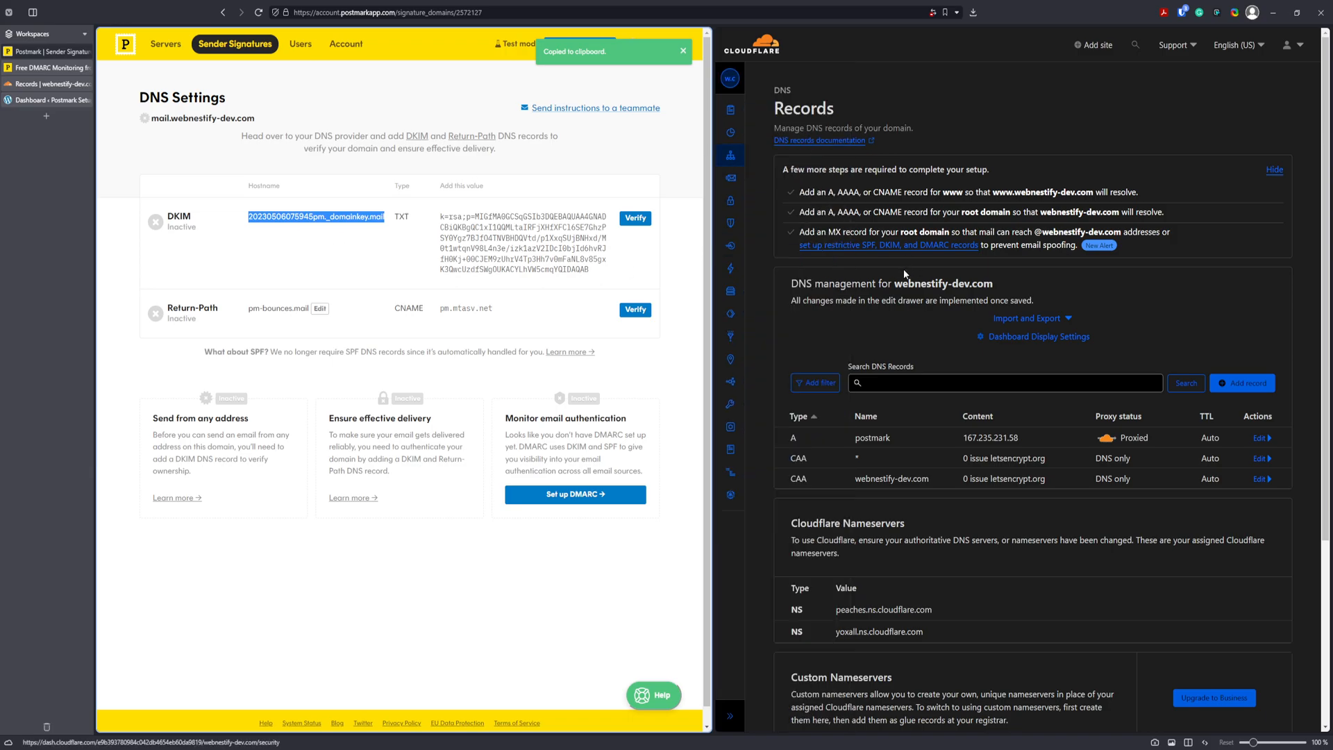
click(1253, 383)
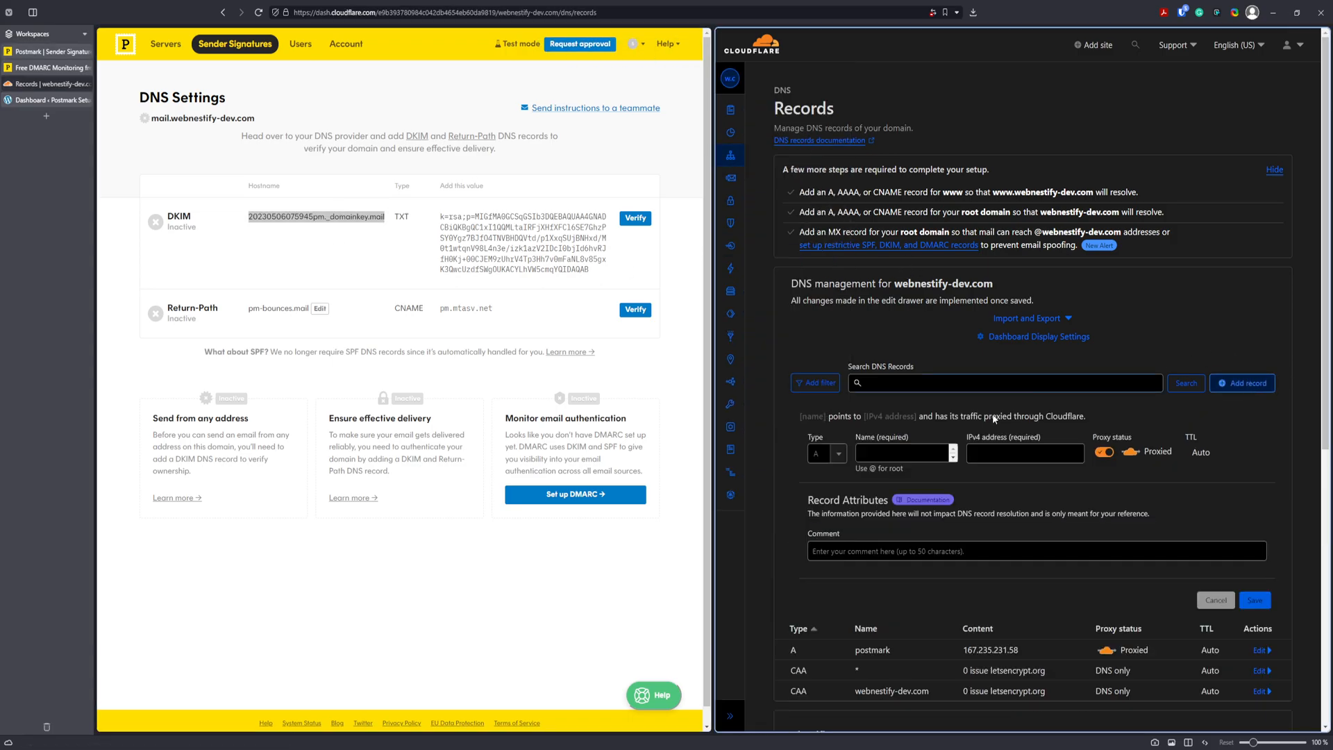
click(827, 456)
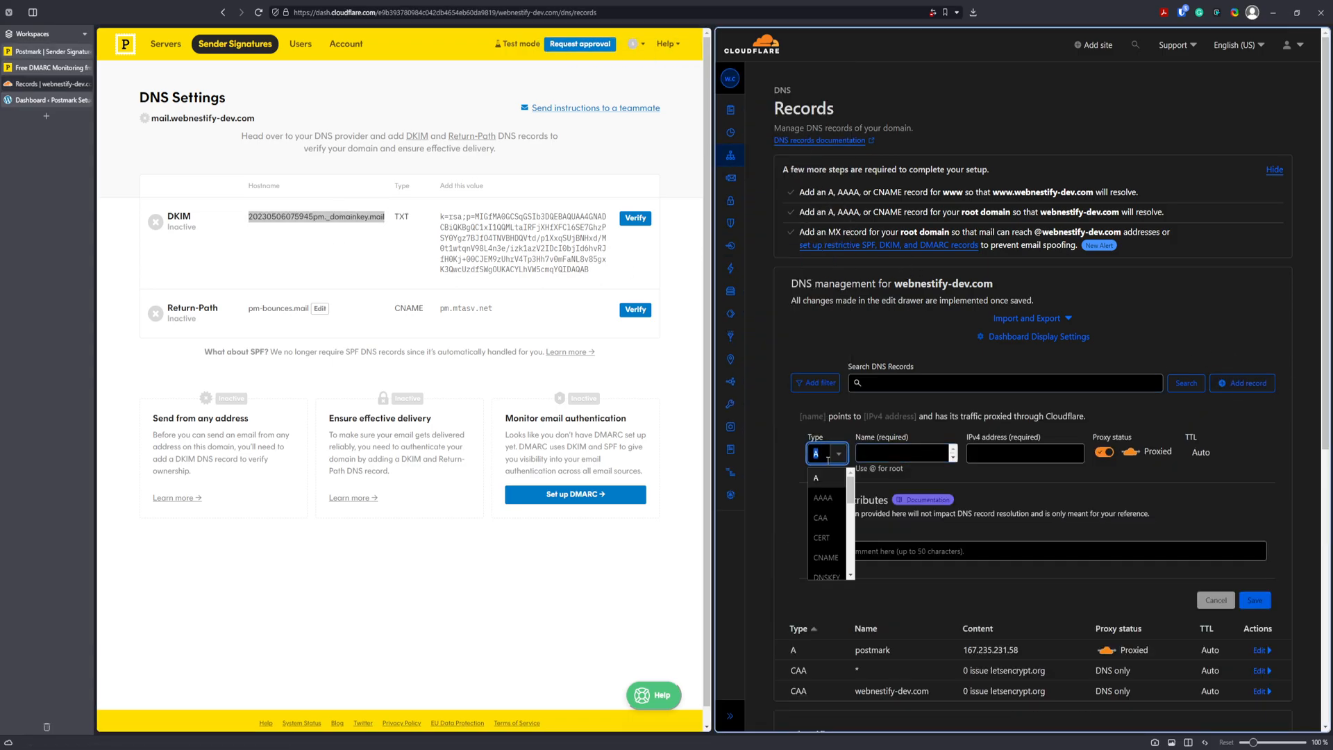
text(txt)
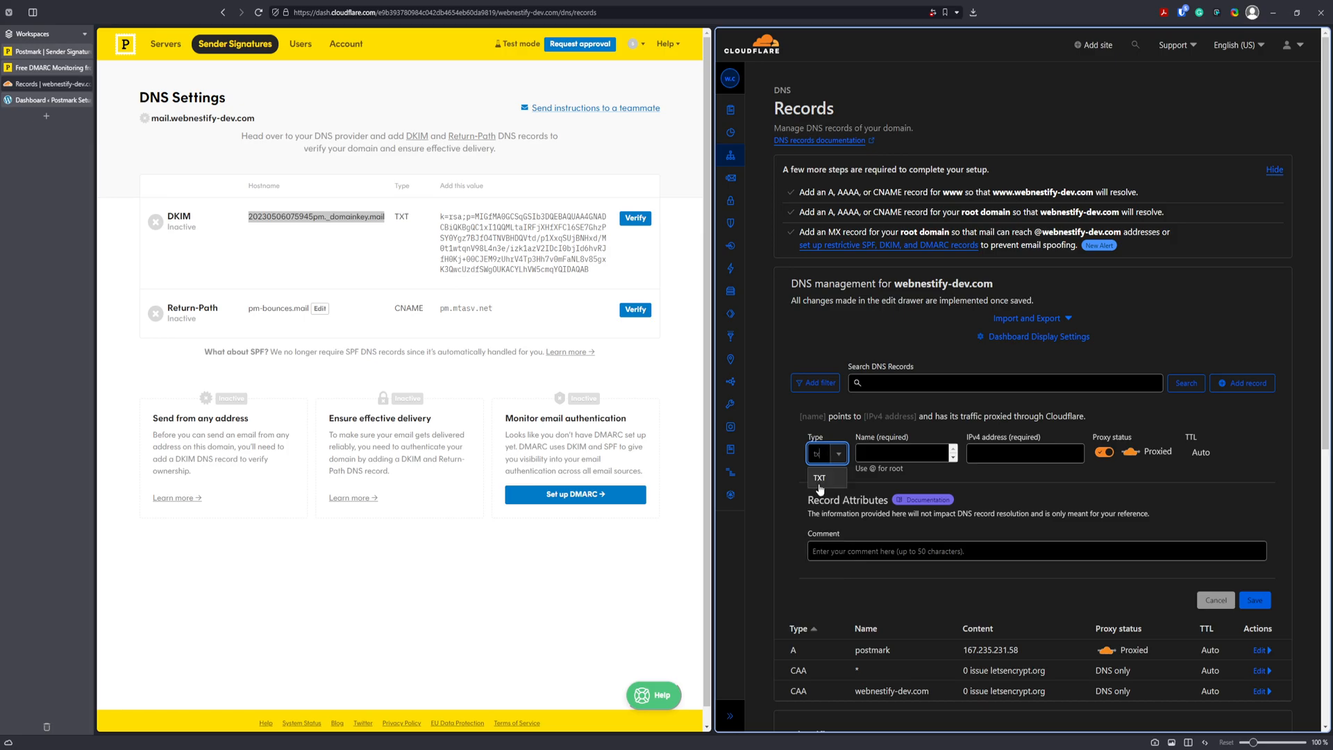
key(Return)
click(968, 453)
key(ctrl+v)
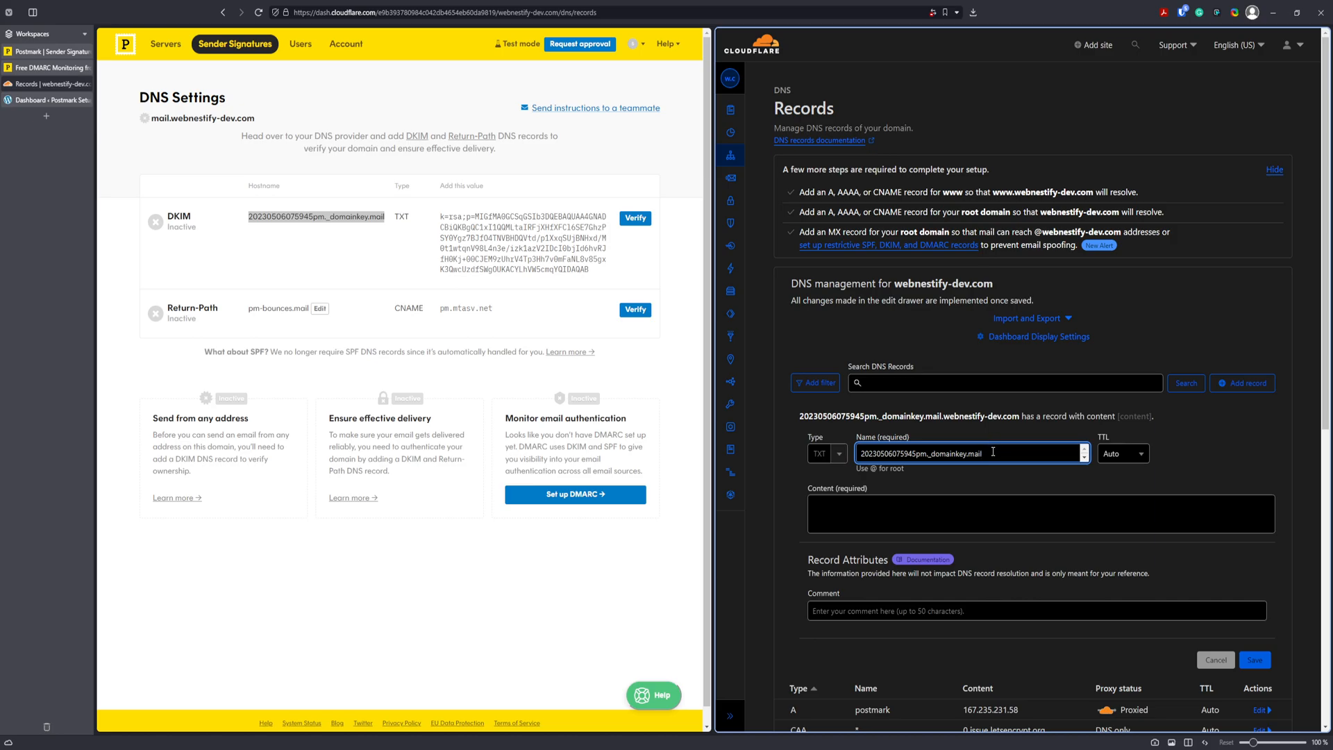
click(526, 243)
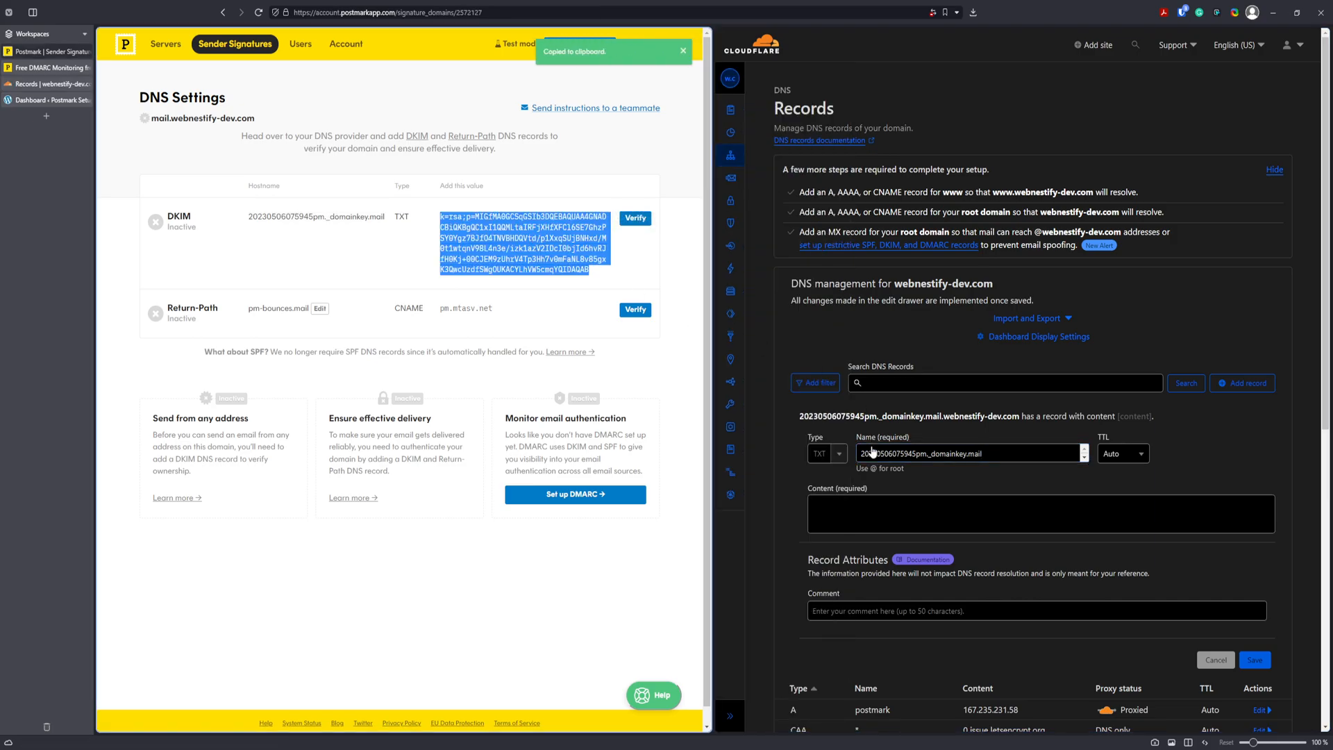
click(866, 505)
key(ctrl+v)
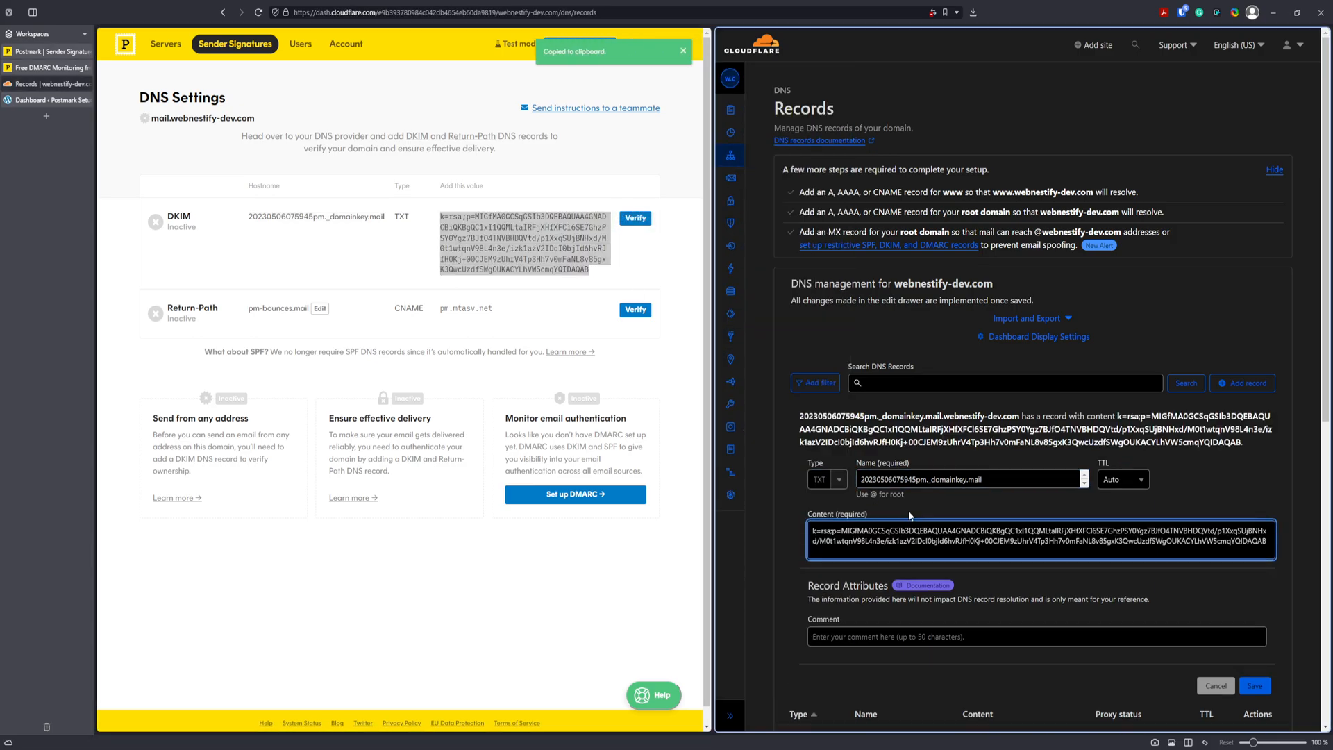
click(1255, 685)
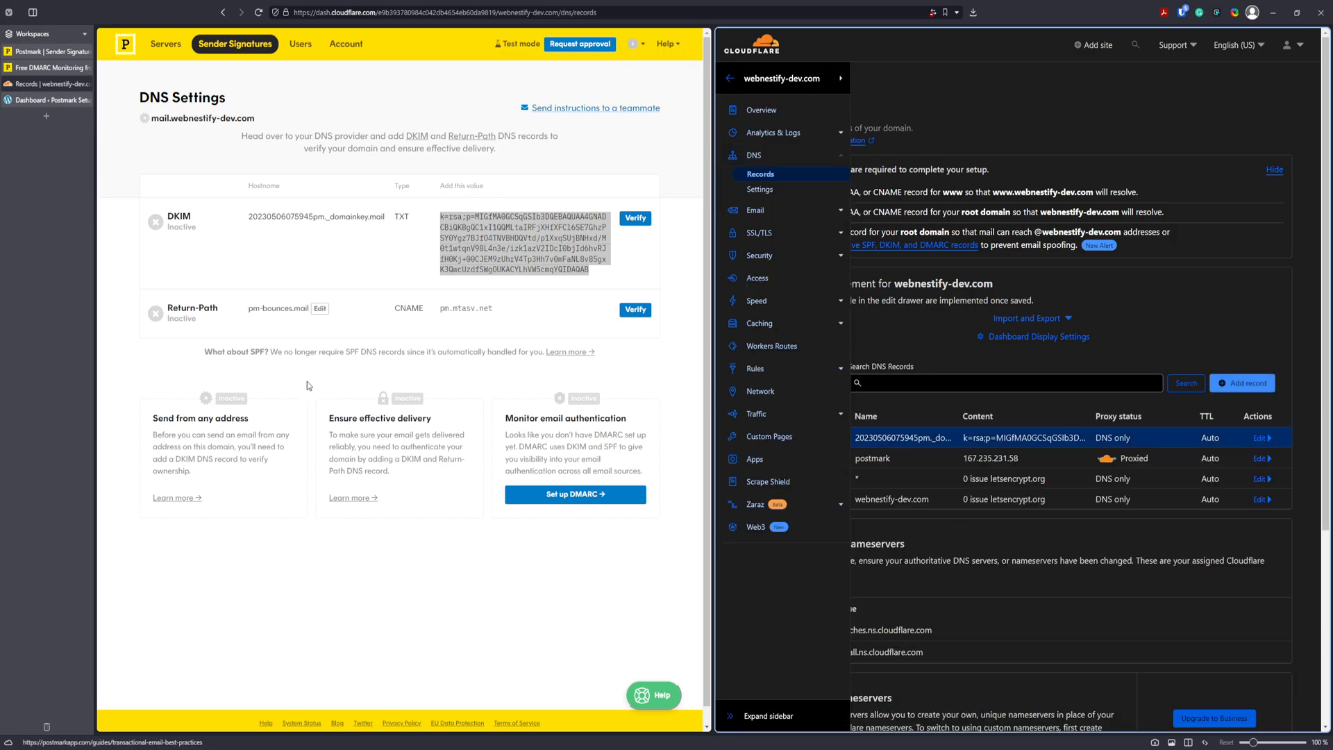
Save a DNS-only Cloudflare CNAME record pm-bounces.mail targeting pm.mtasv.net.
click(283, 313)
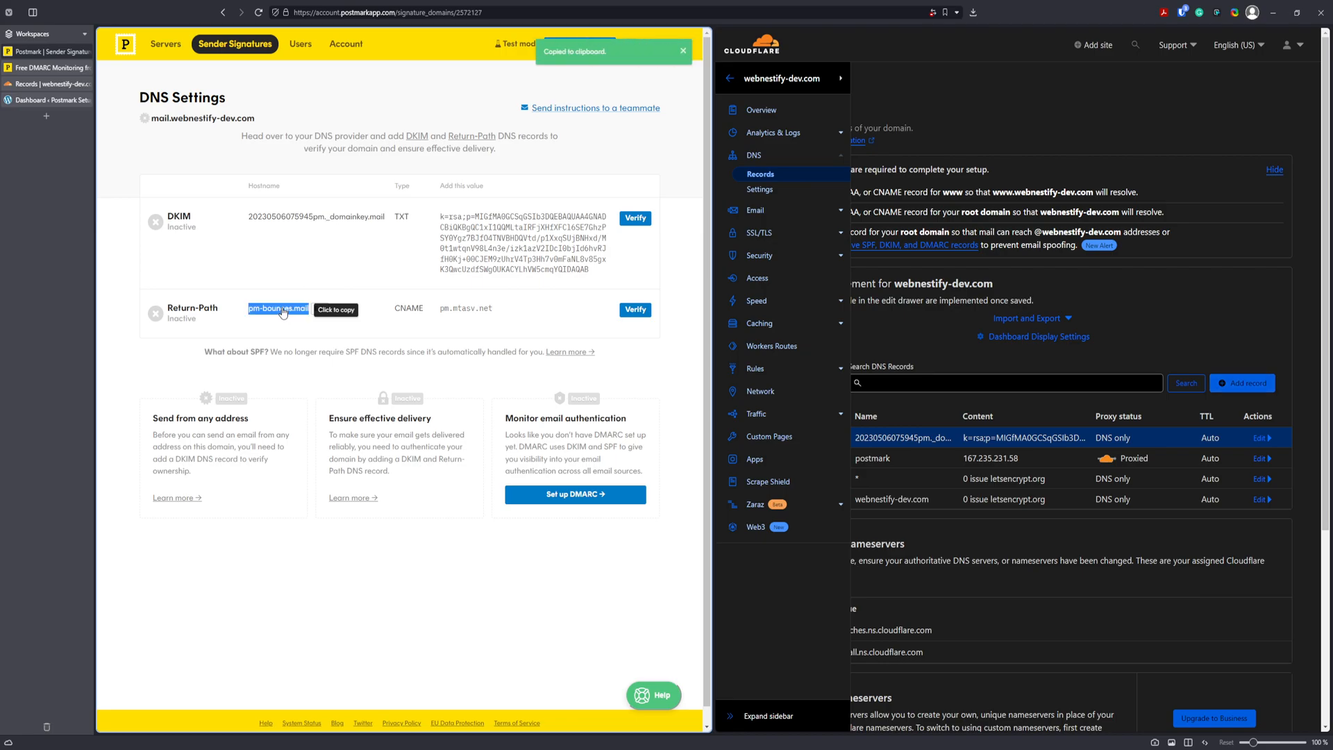
click(1243, 383)
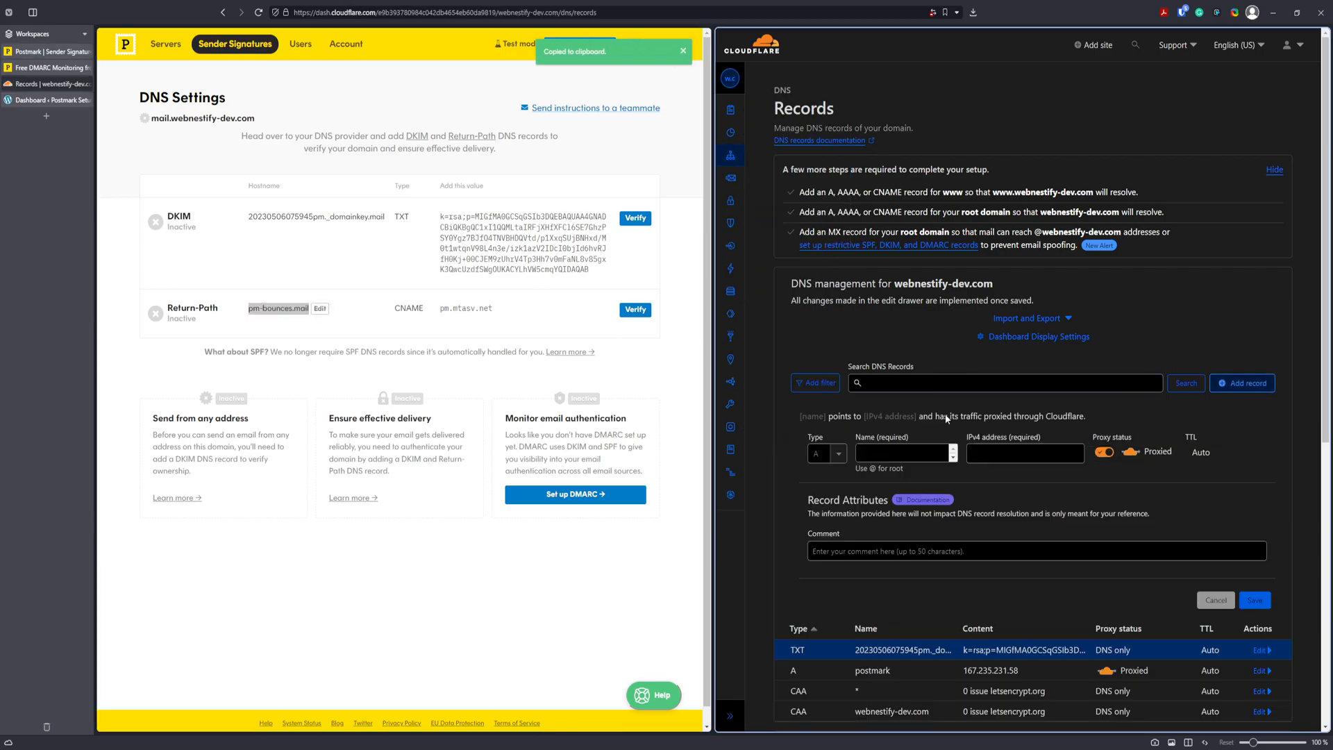
click(844, 453)
text(cnam)
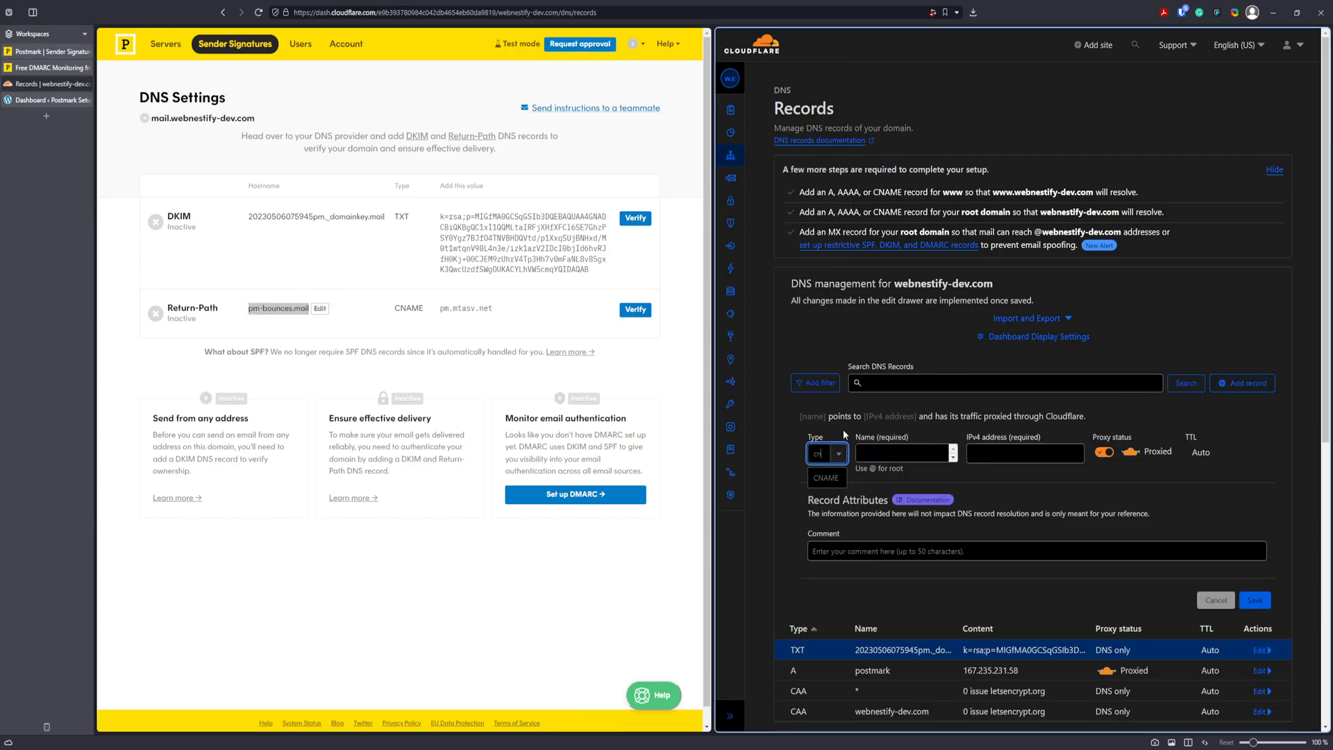
key(Return)
key(Tab)
key(ctrl+v)
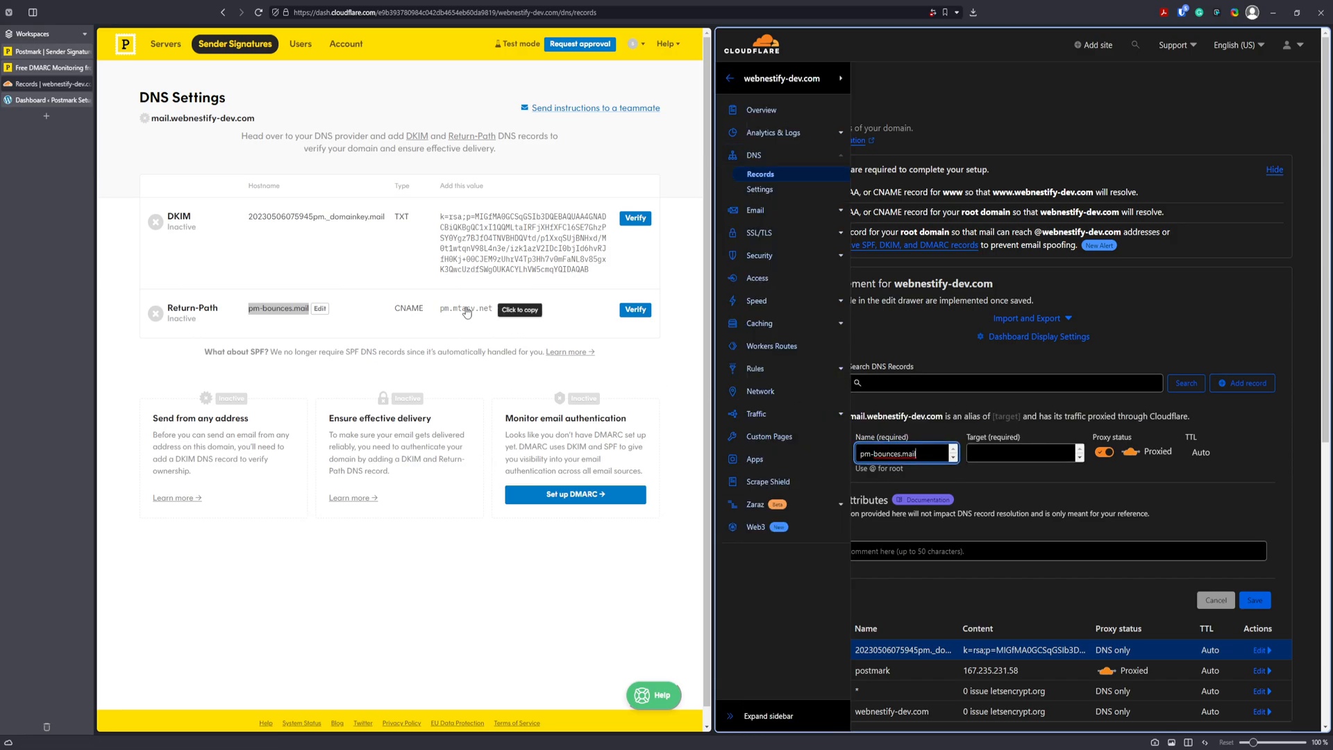
click(466, 309)
click(1004, 460)
key(ctrl+v)
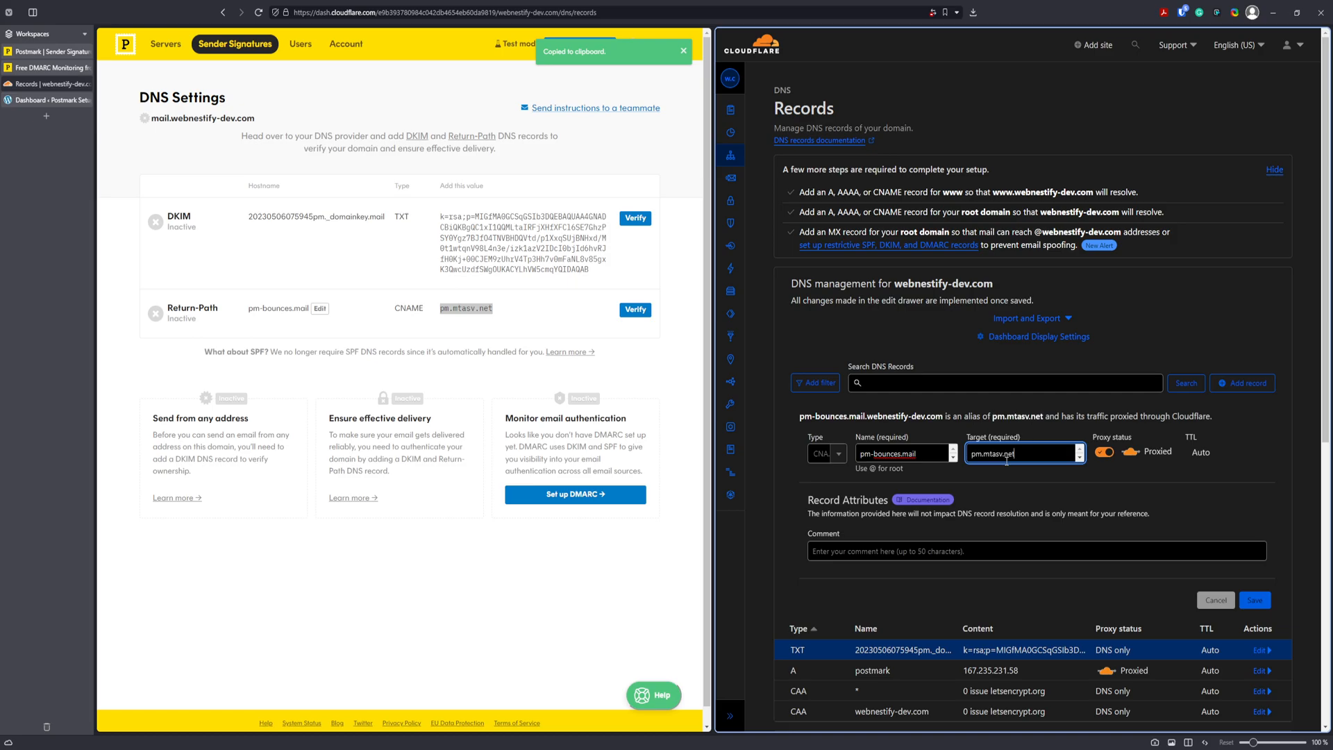
click(1103, 453)
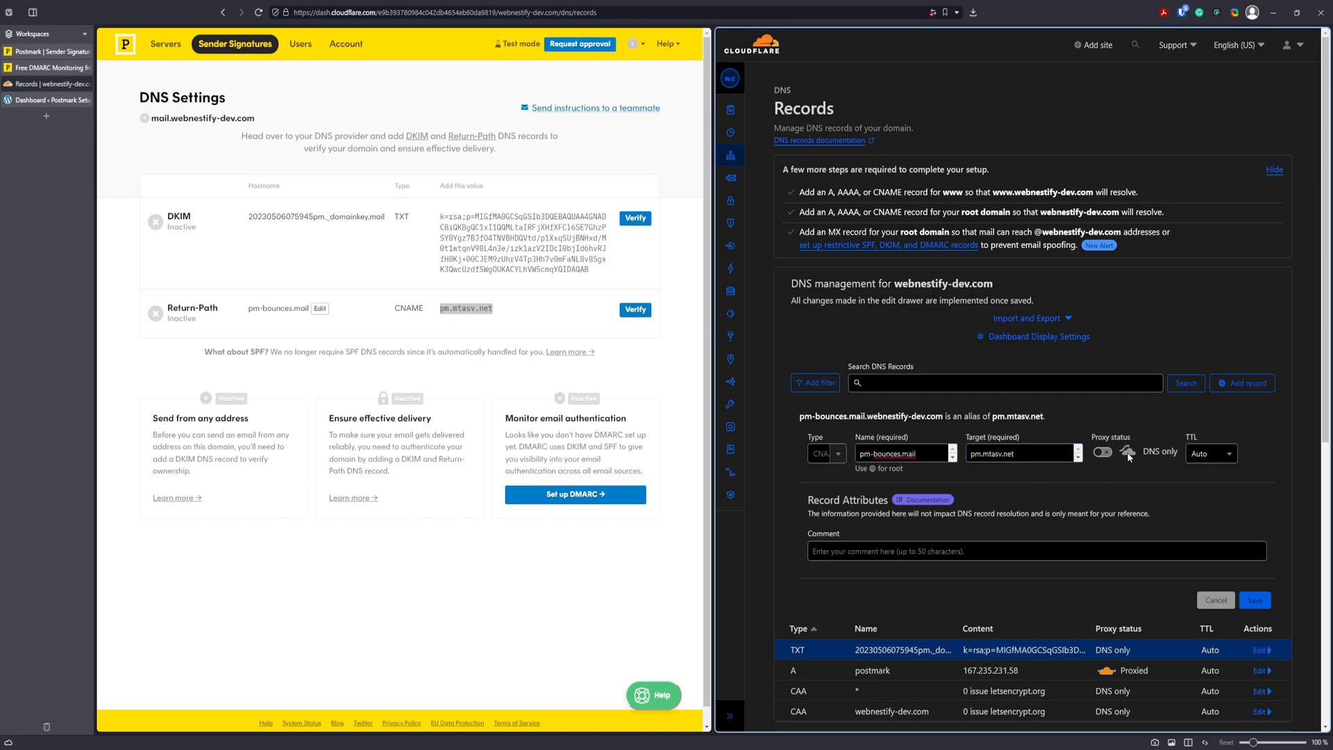
click(1264, 602)
Verify the DKIM and Return-Path records, then switch to the Free DMARC Monitoring page.
click(642, 221)
click(625, 225)
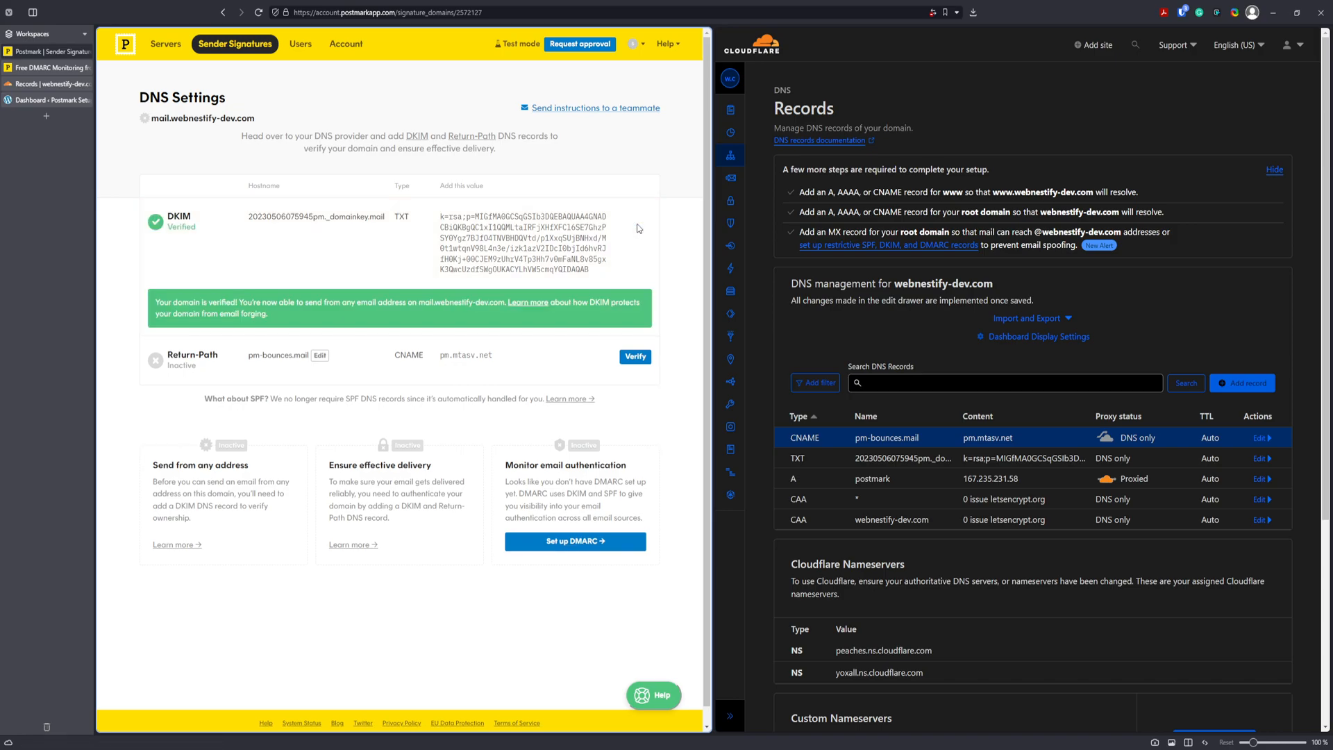
click(639, 358)
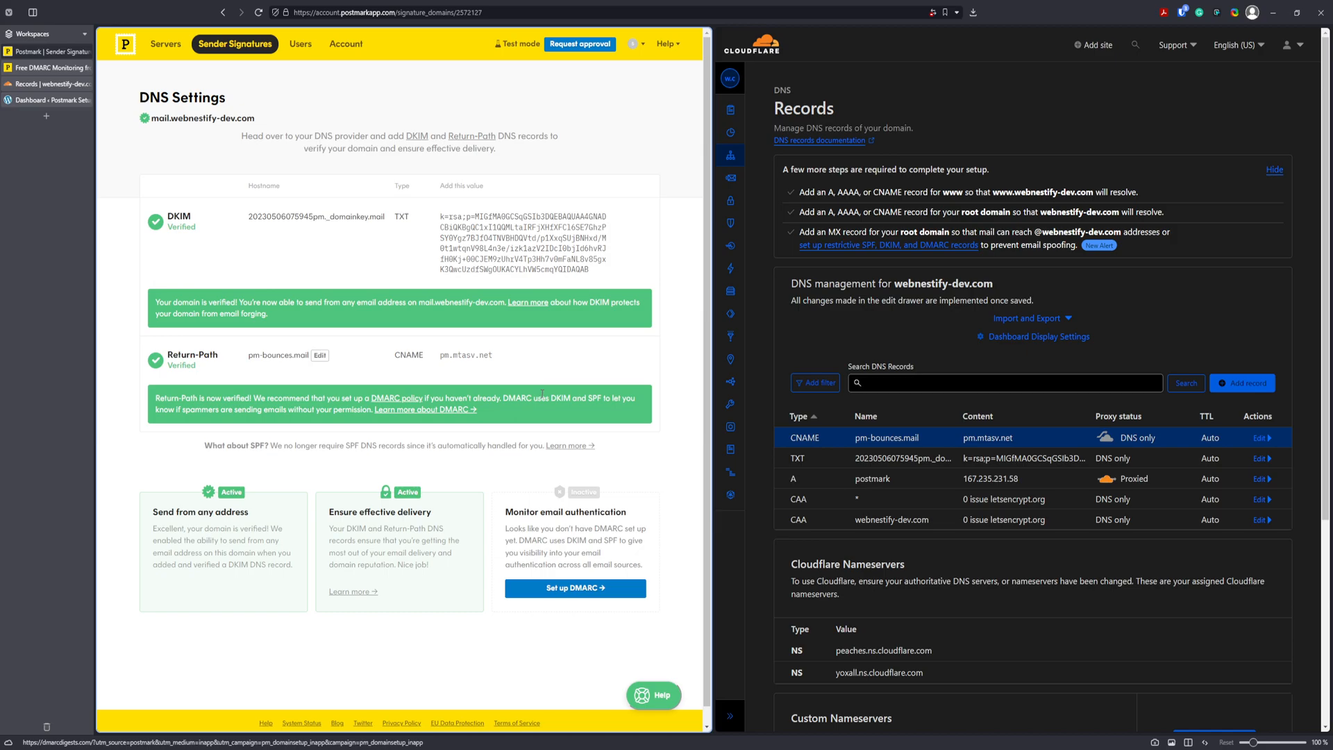
click(48, 67)
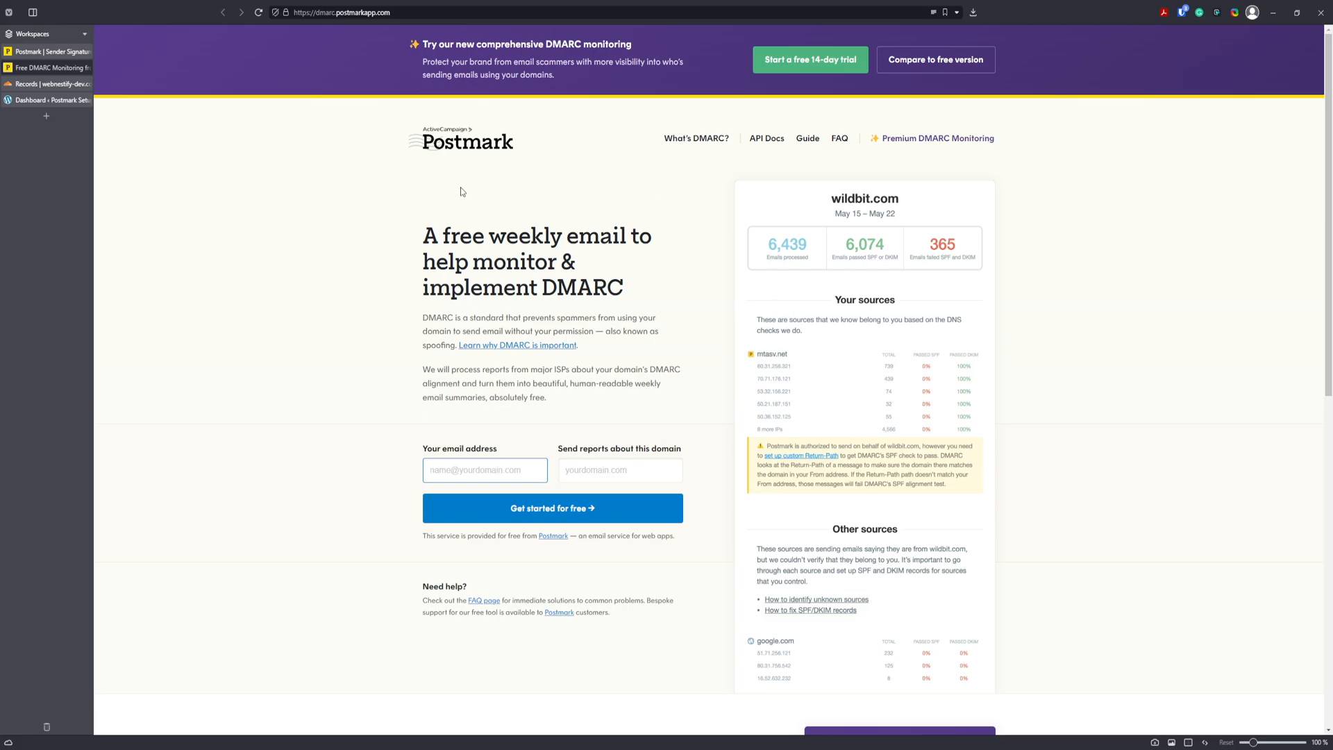
scroll(1172, 276, down, 2)
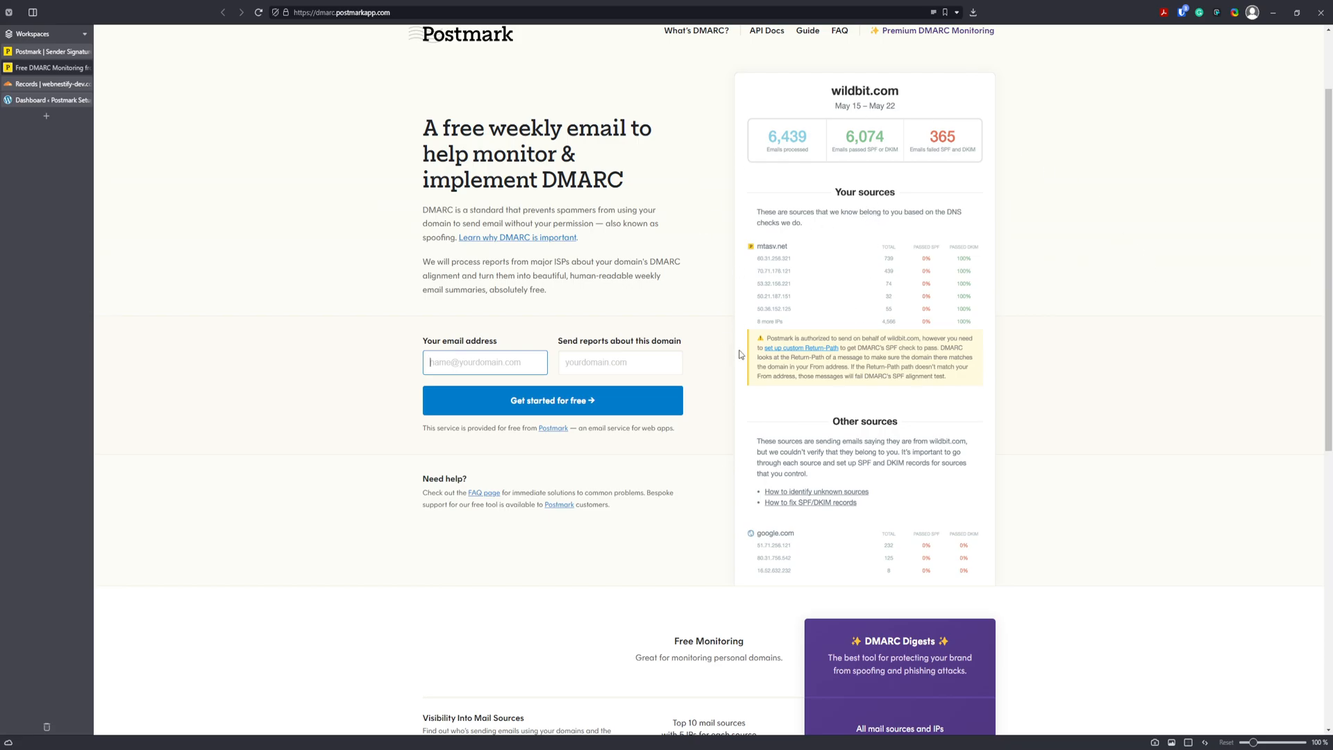
key(ctrl+plus)
key(ctrl+plus)
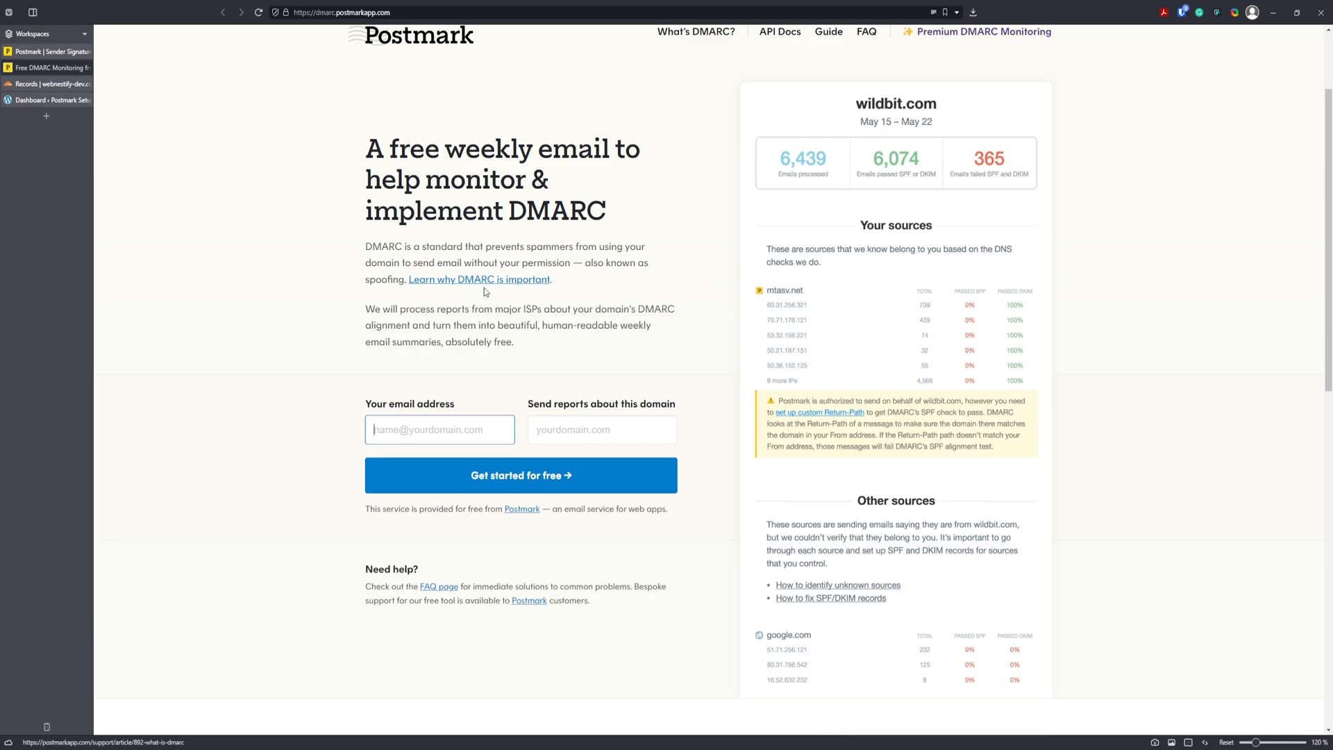
scroll(1099, 448, down, 2)
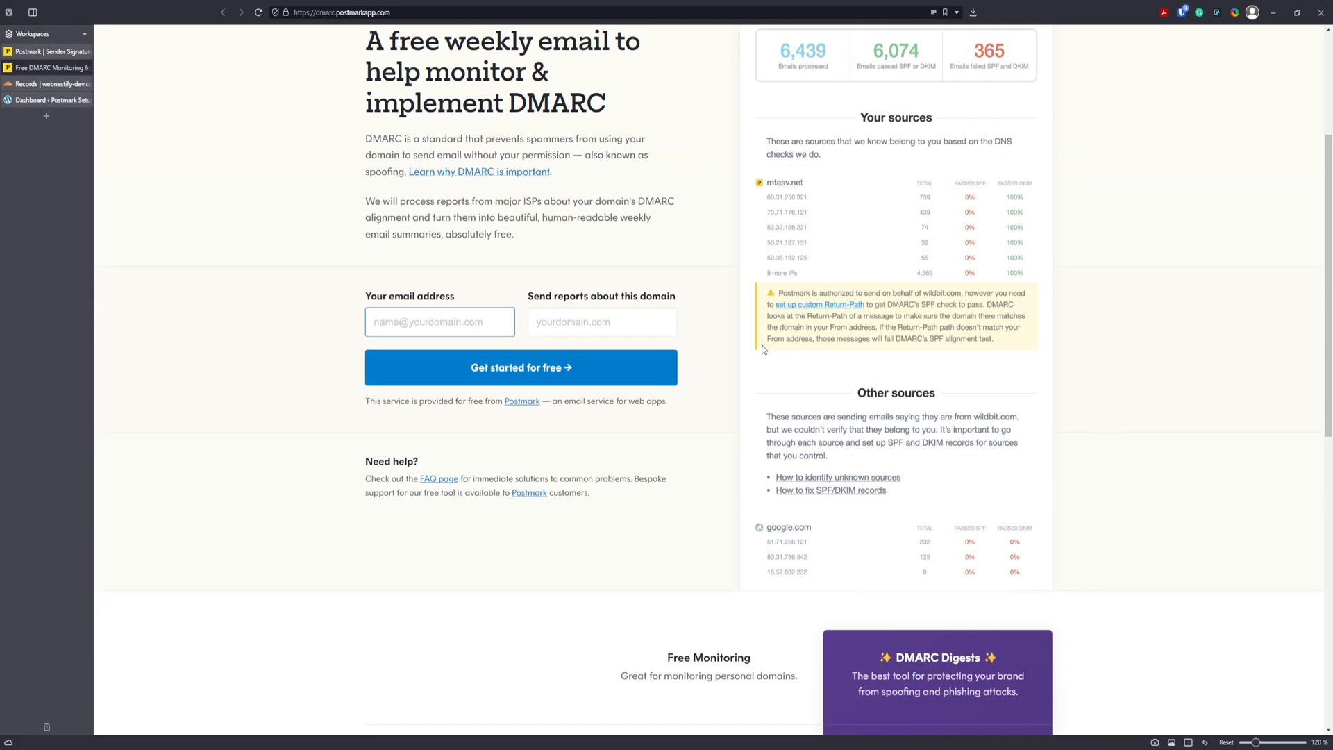
key(ctrl+plus)
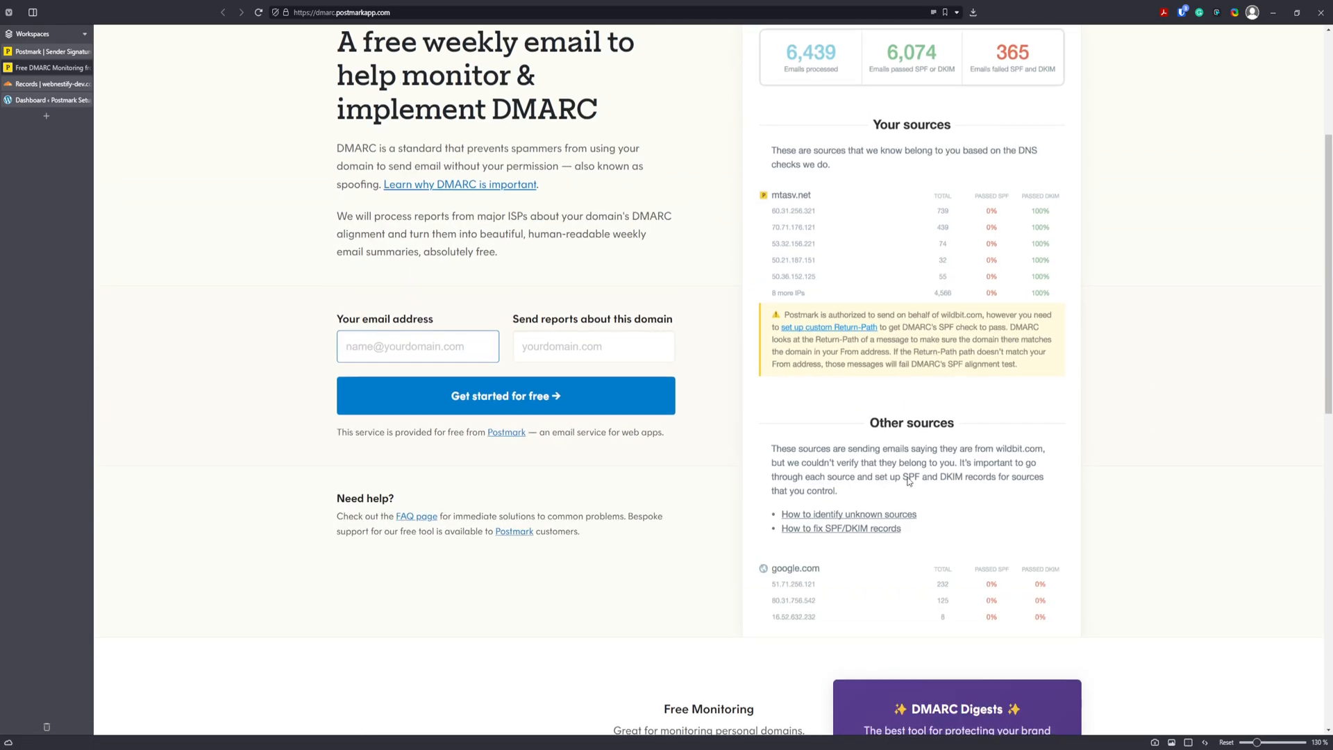
scroll(907, 479, down, 2)
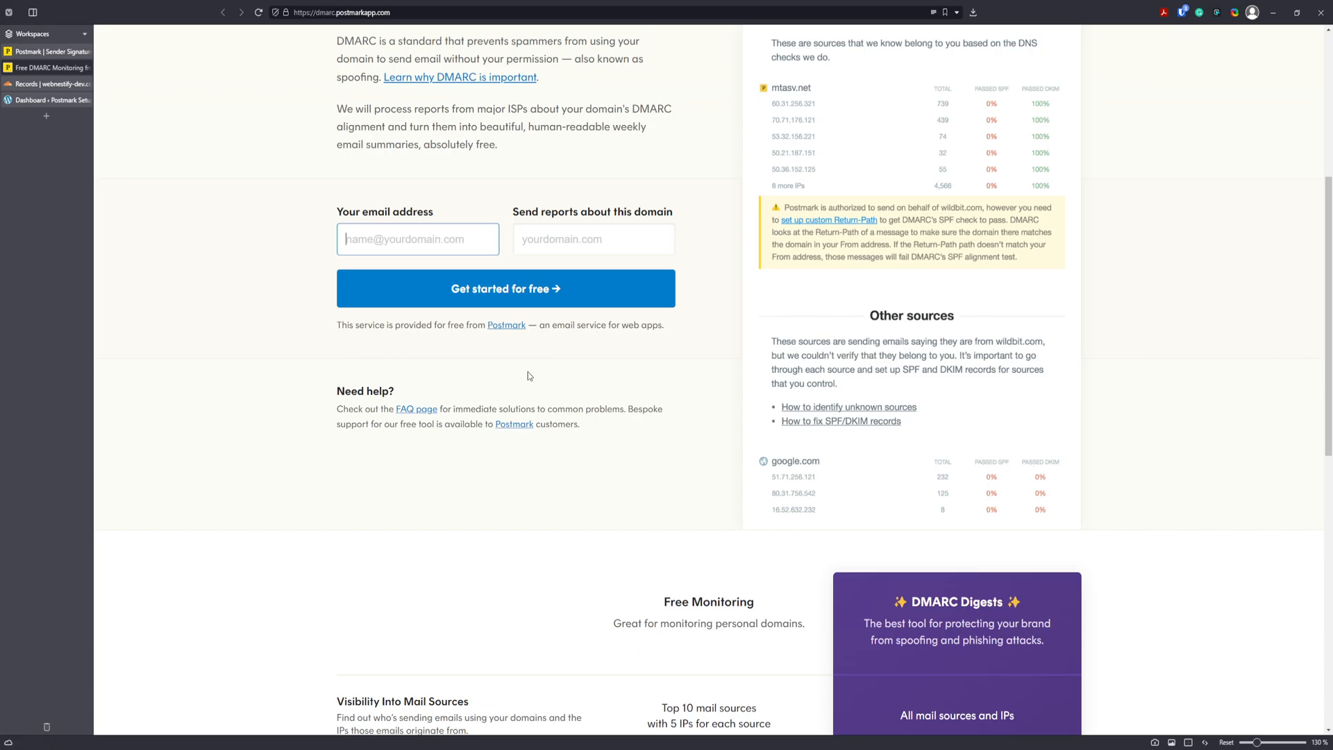
scroll(530, 375, up, 6)
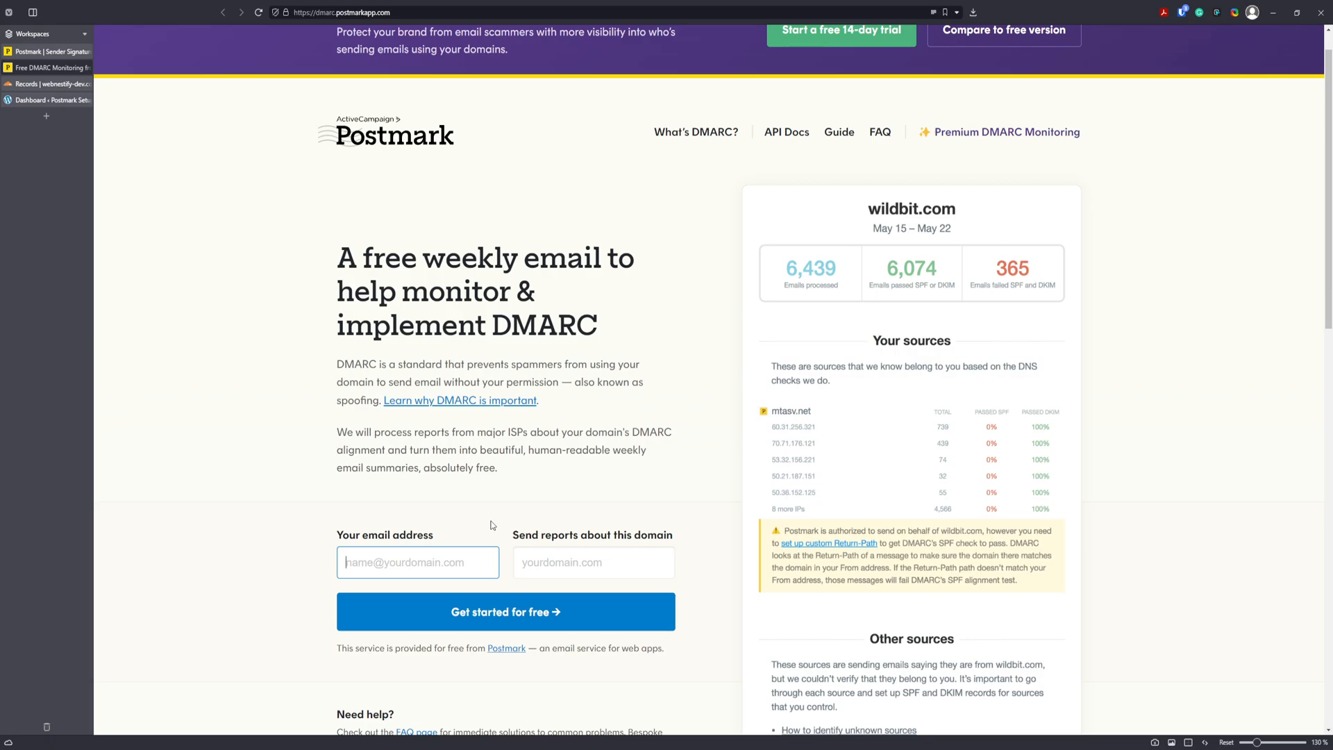
Sign up for DMARC reports with your e-mail and domain mail.webnestify-dev.com, then select the _dmarc.mail hostname.
key(Tab)
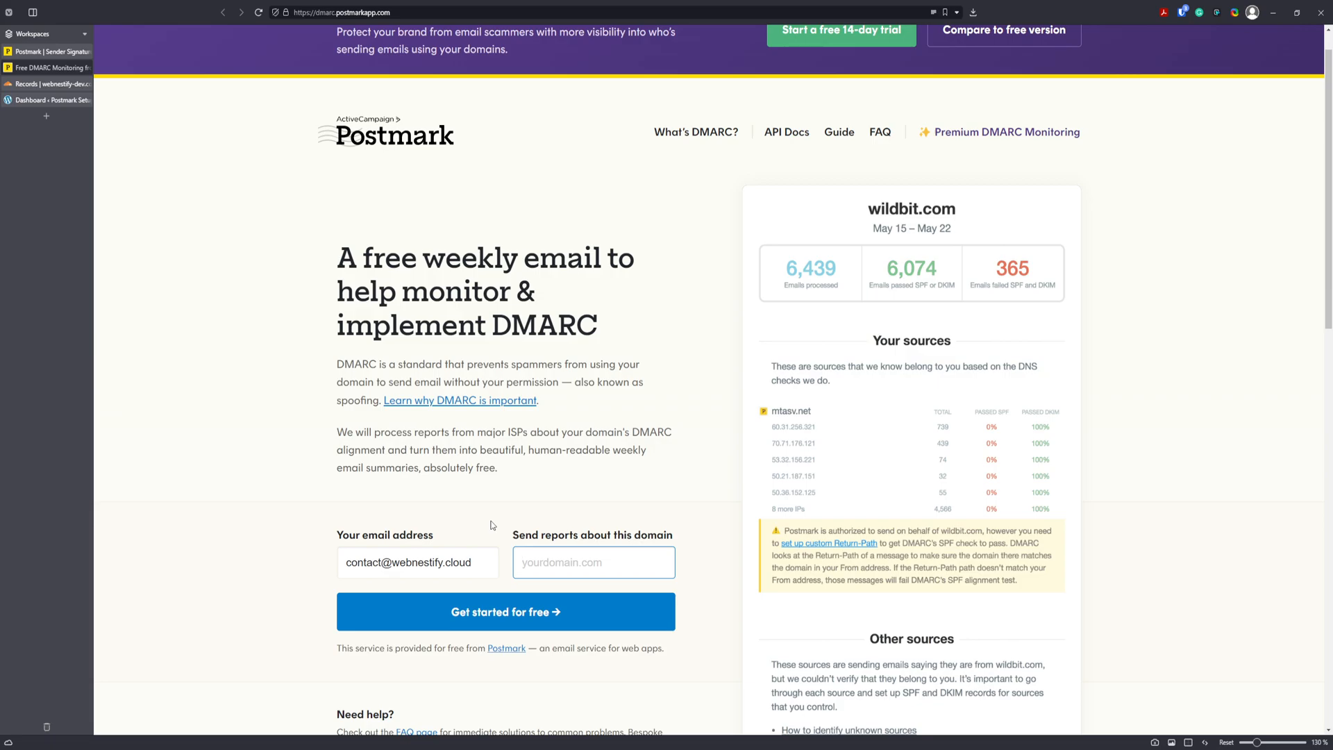
text(mail.webnestifdy)
key(BackSpace)
key(BackSpace)
text(y-dev.com)
click(570, 604)
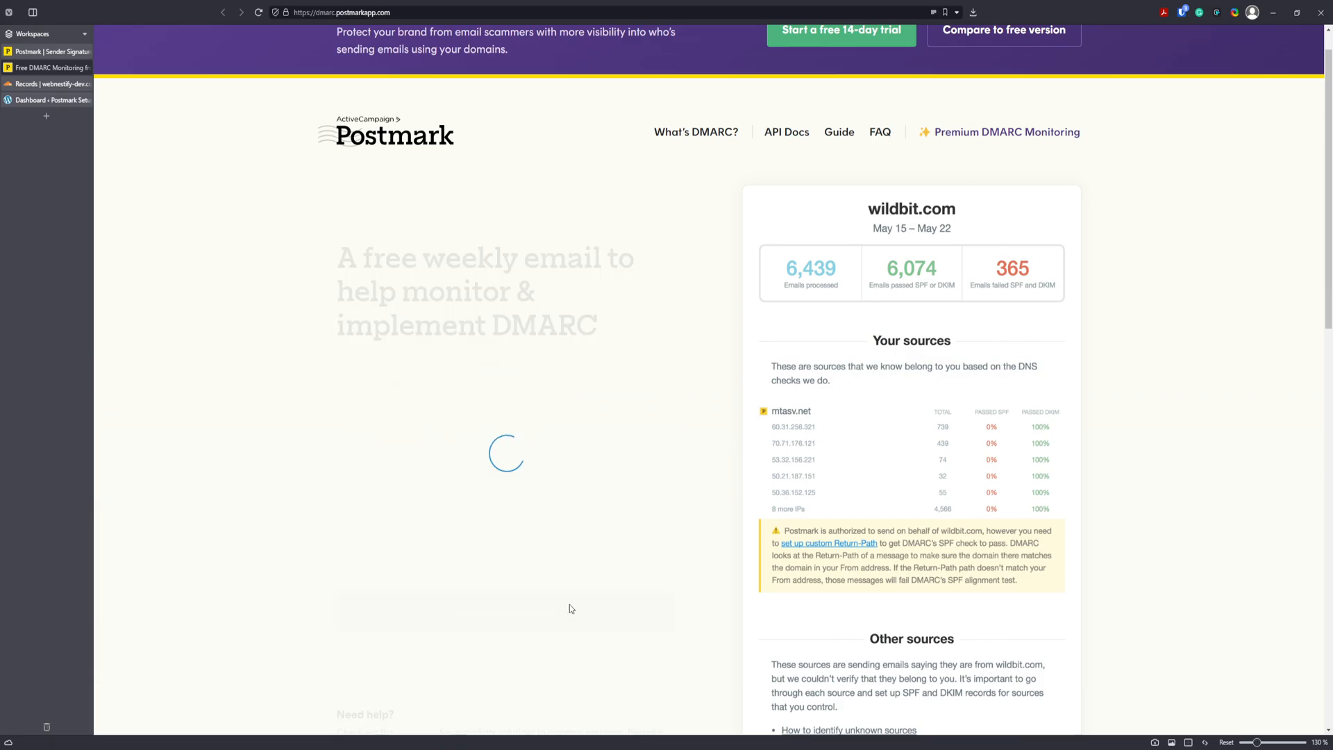
scroll(575, 503, down, 2)
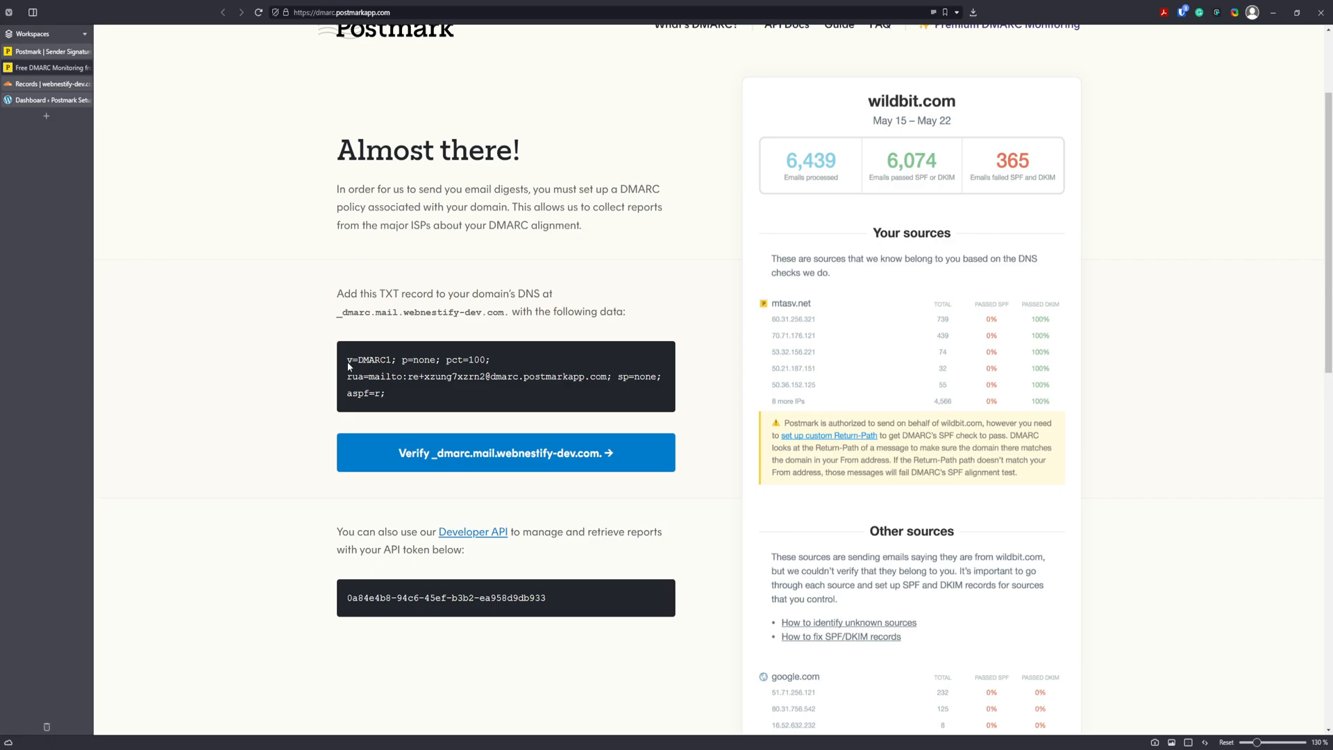
drag(400, 312, 329, 314)
Bring Cloudflare full-window and start a new TXT record named _dmarc.mail.
click(60, 85)
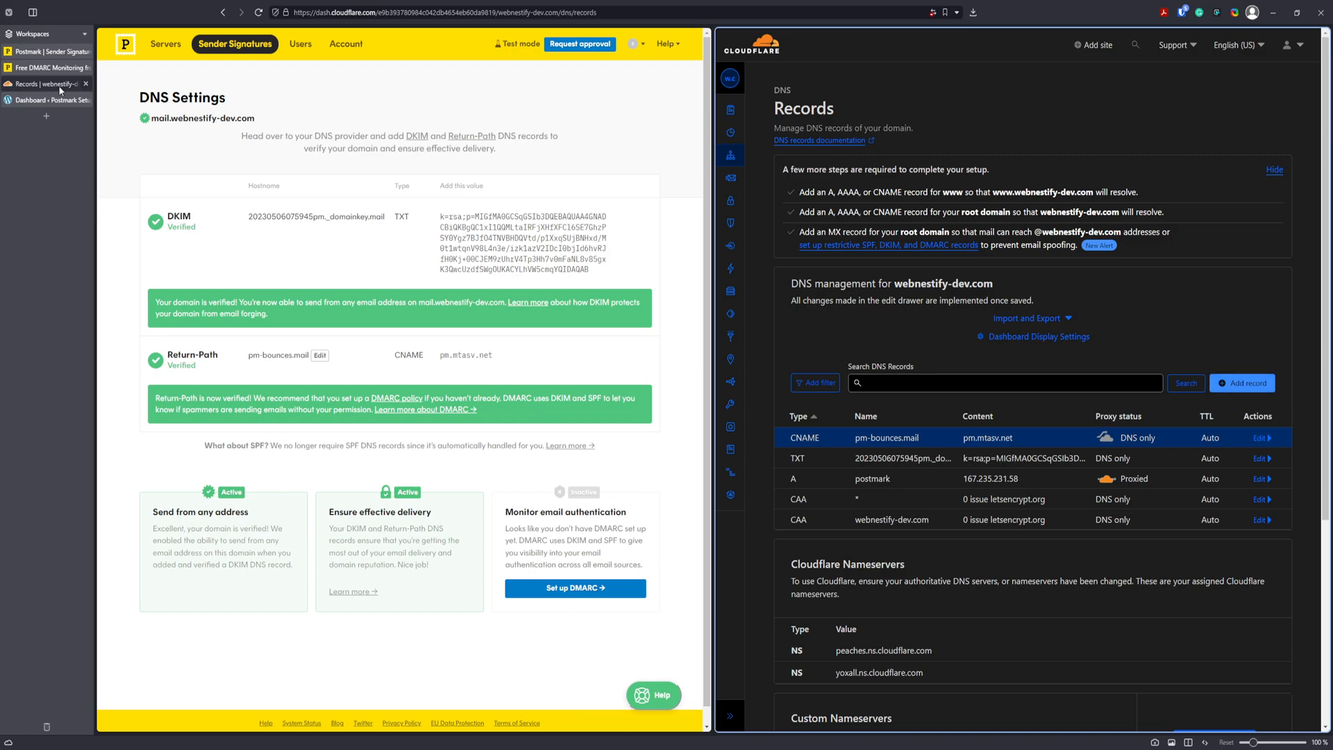
click(61, 57)
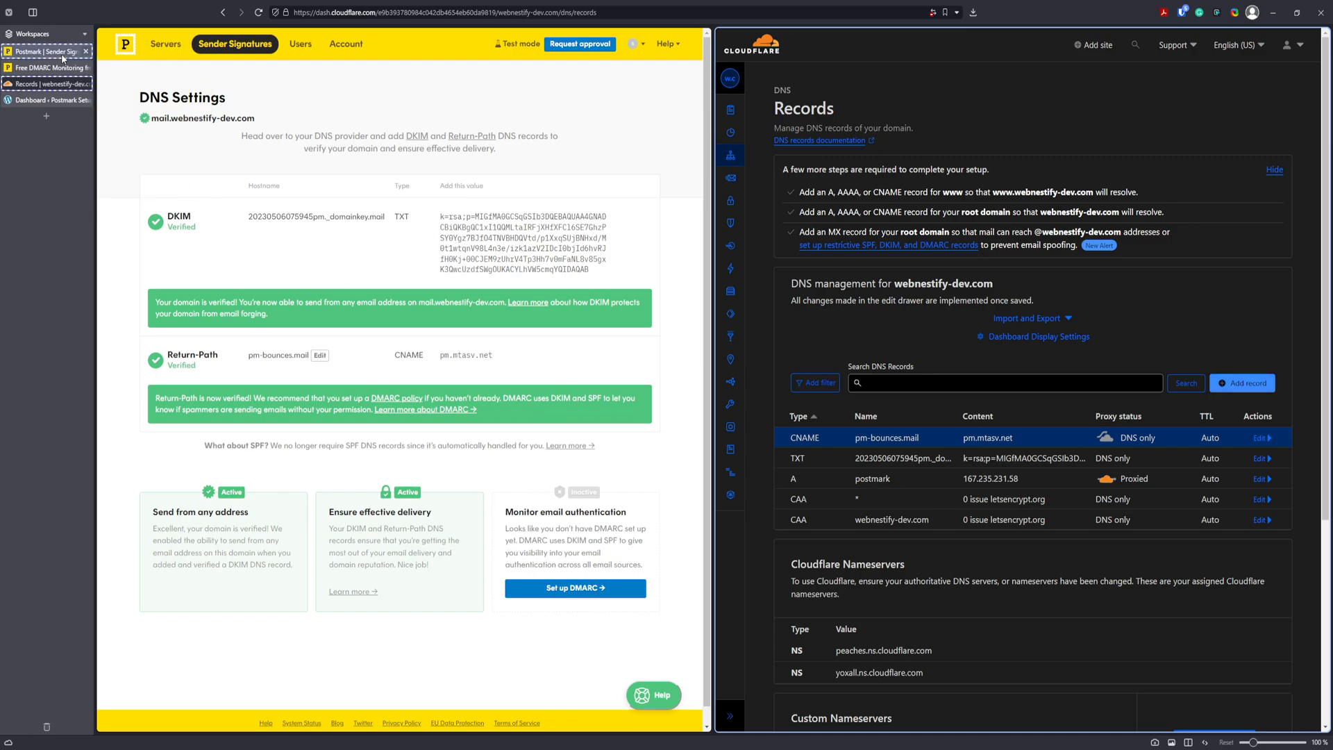
key(ctrl+F9)
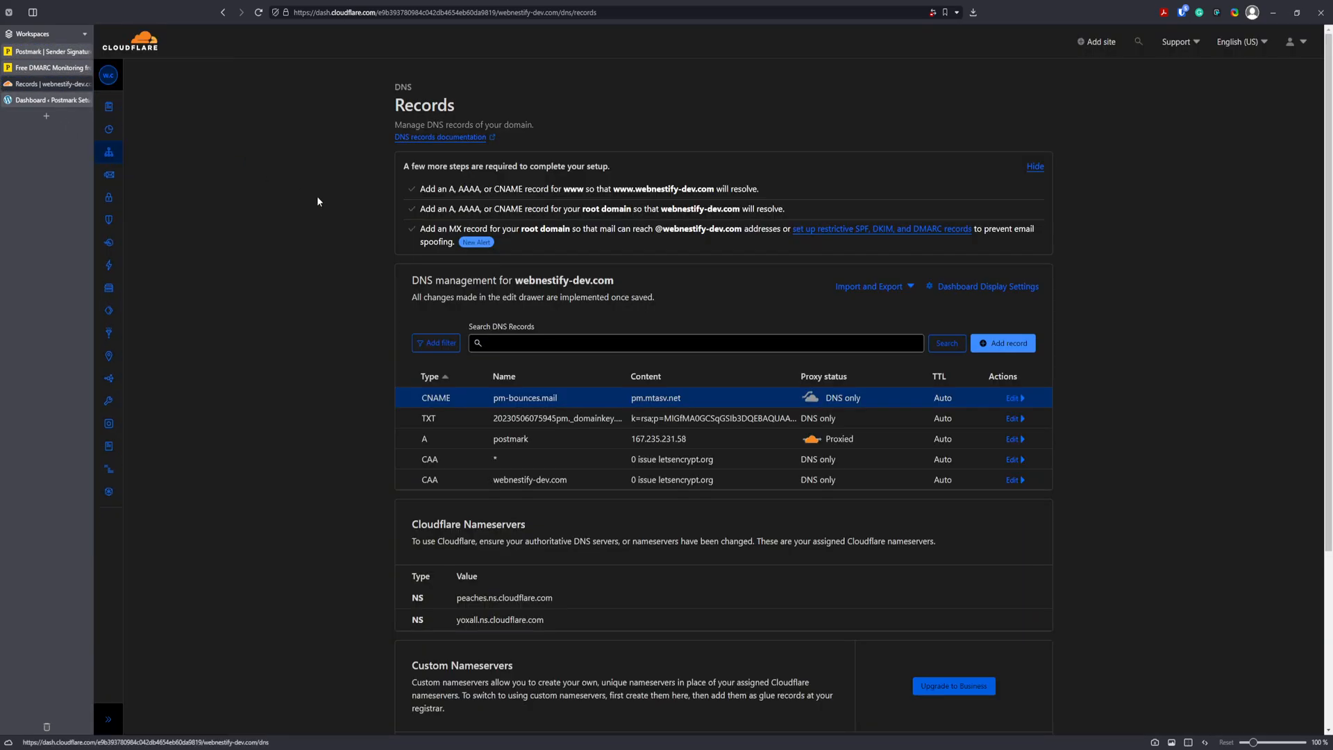
click(1008, 343)
click(475, 416)
text(tx)
click(471, 440)
click(556, 419)
key(ctrl+v)
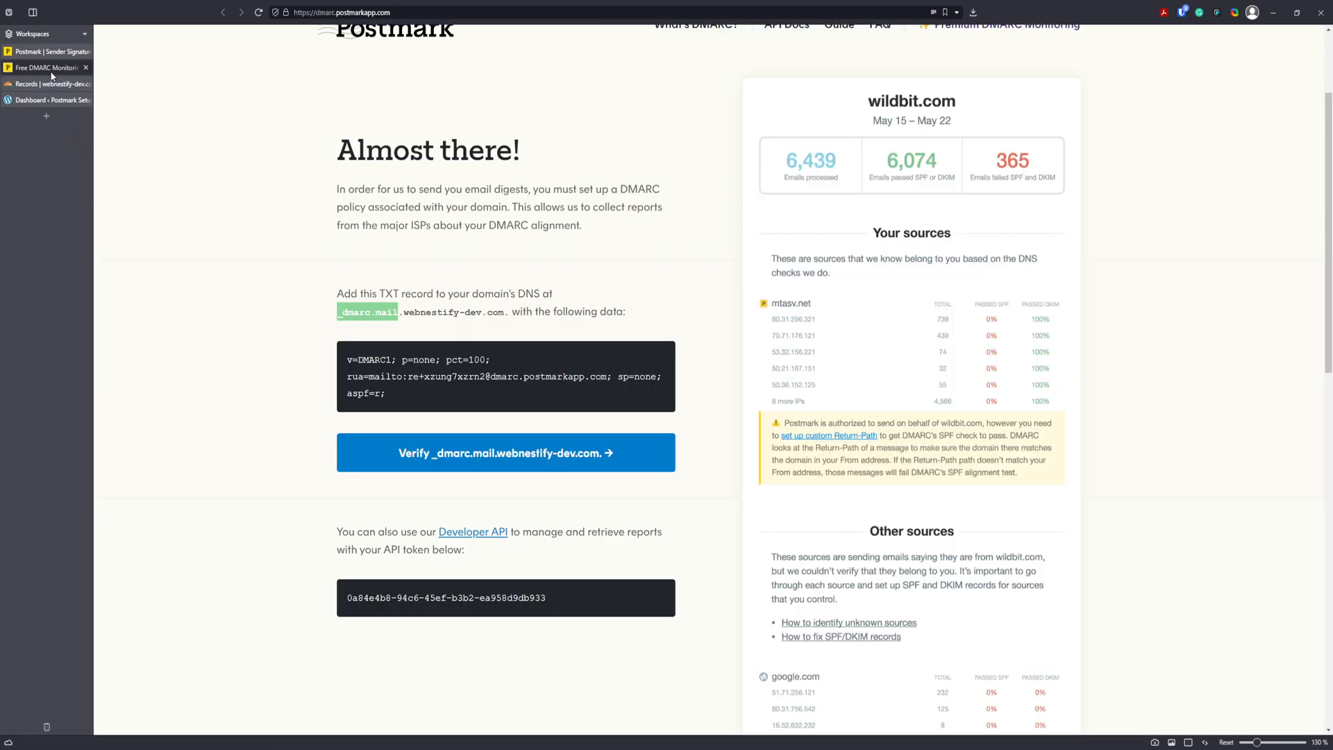
Fill the record content with Postmark's DMARC value, comment it 'postmark dmarc', and save.
click(47, 67)
drag(416, 393, 347, 356)
key(ctrl+c)
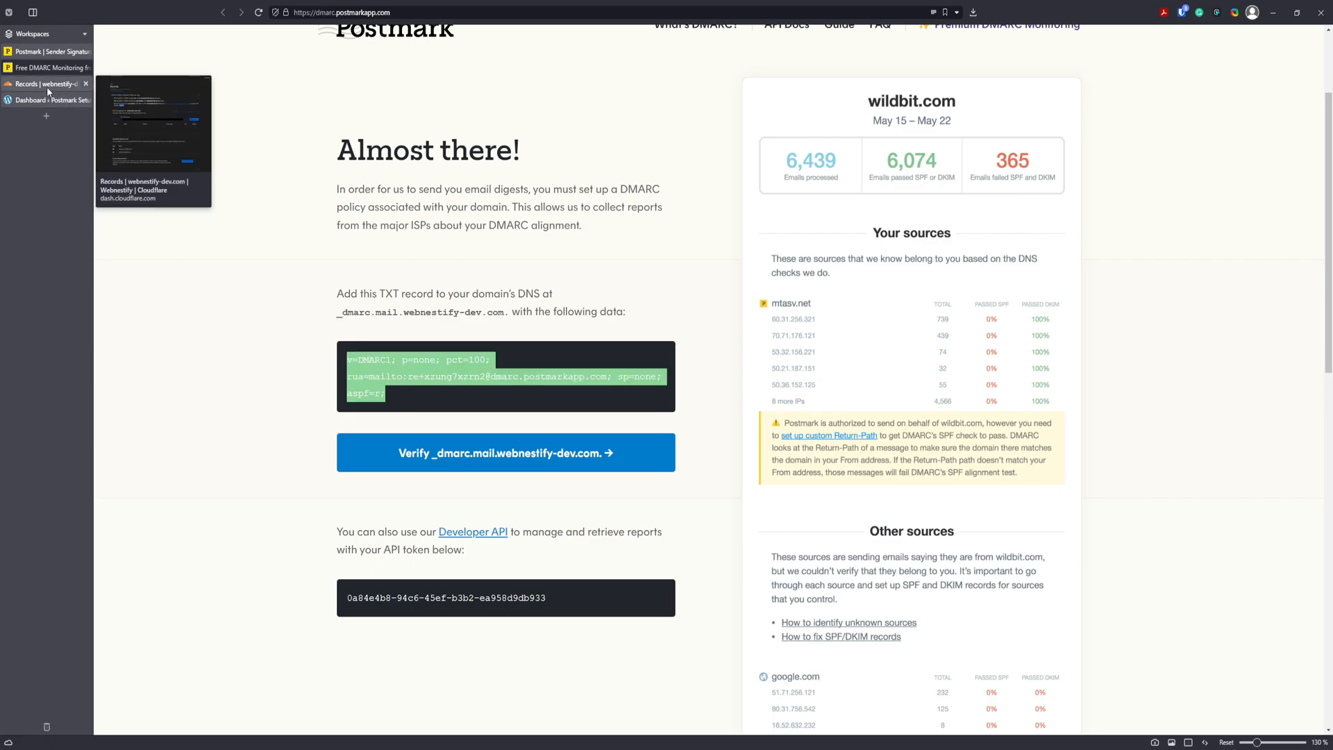
click(47, 84)
click(555, 473)
key(ctrl+v)
click(549, 571)
text(p)
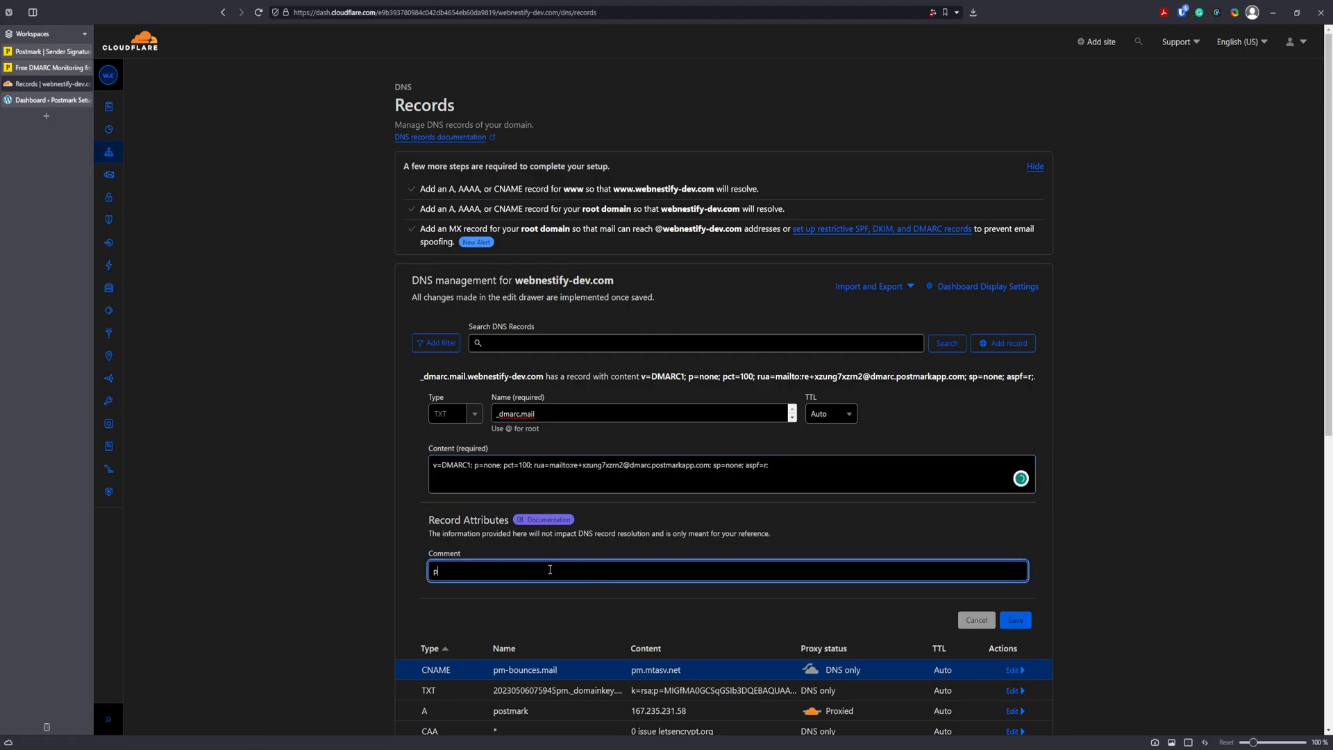
text(ostmark dmarc)
click(1015, 619)
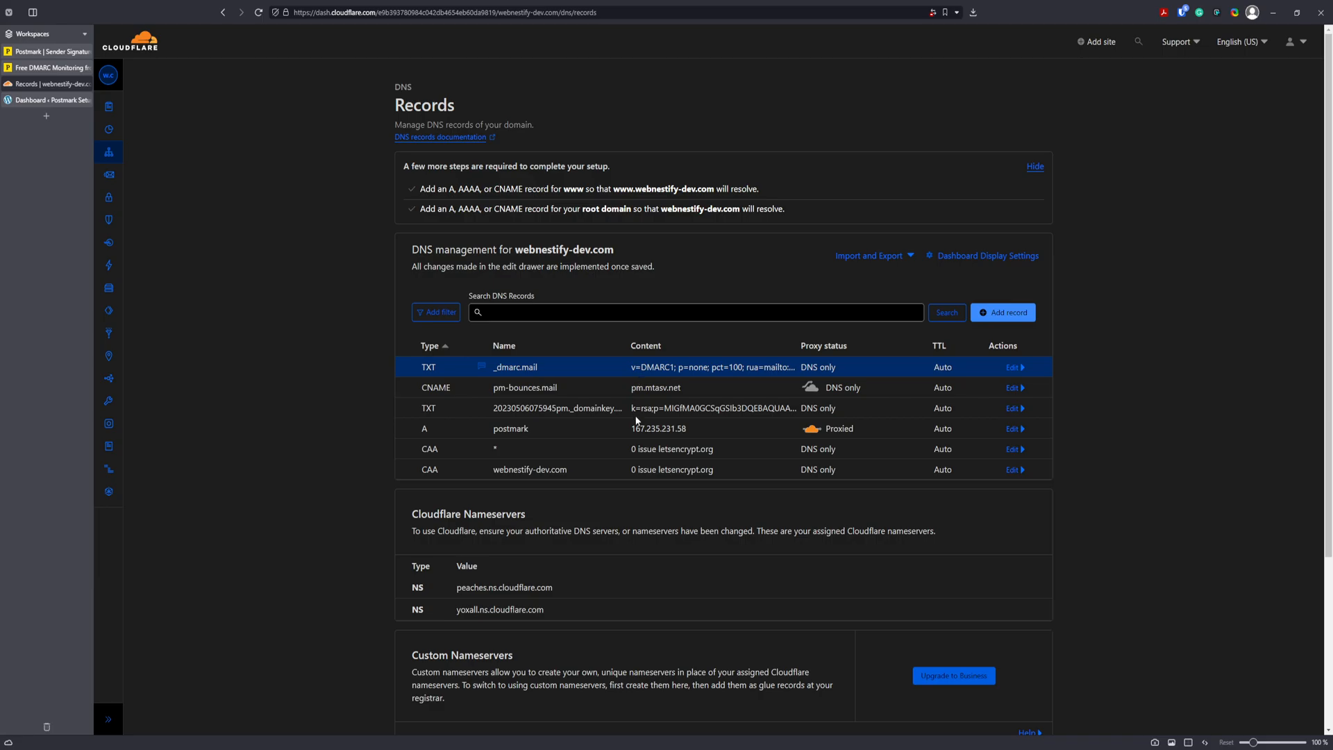
mouse_move(482, 368)
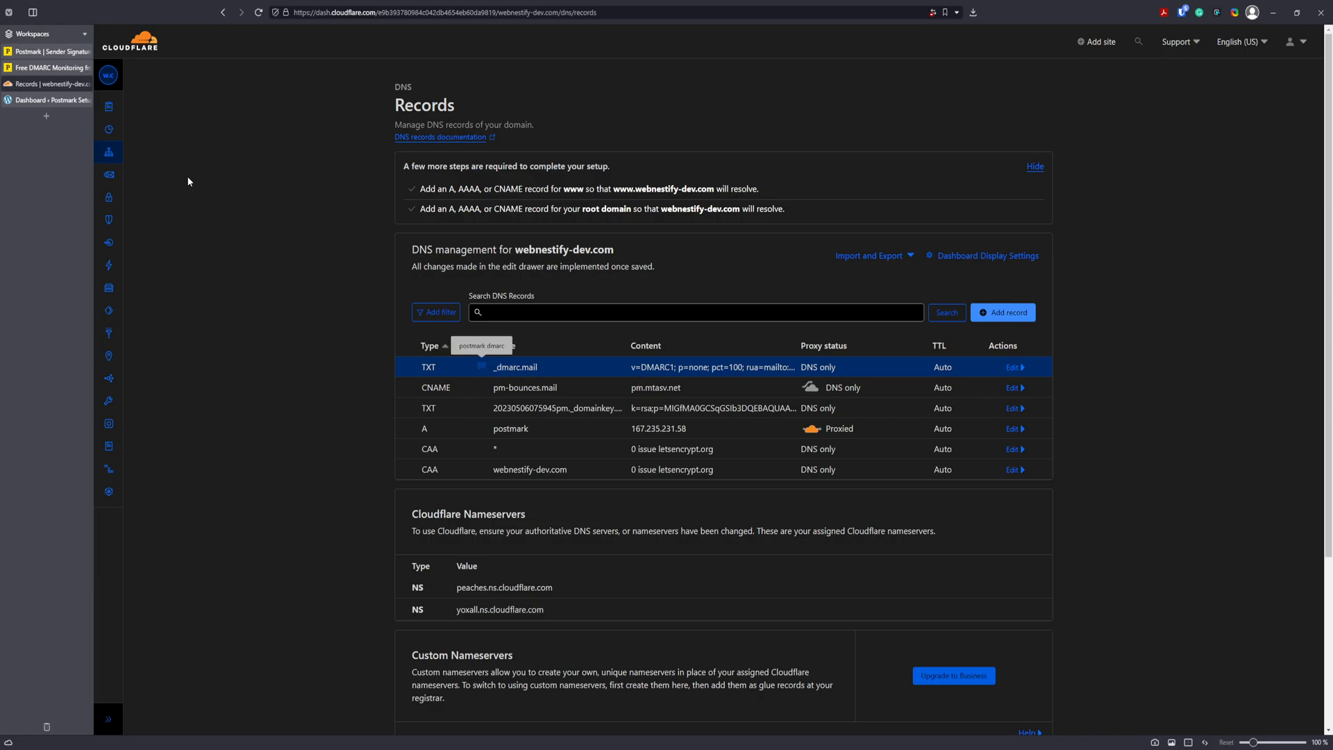
Verify the _dmarc.mail.webnestify-dev.com record, then close DMARC monitoring and return to DNS Settings.
click(53, 68)
scroll(553, 415, down, 1)
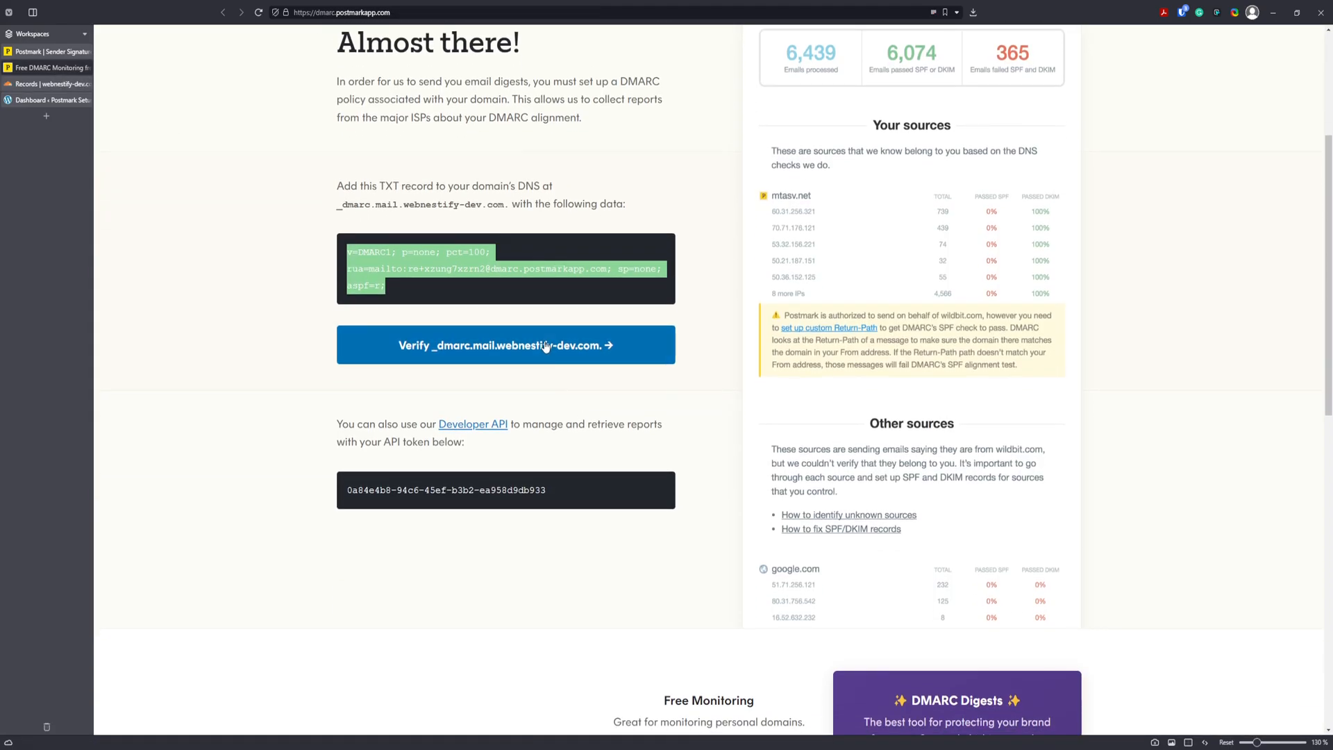
click(542, 344)
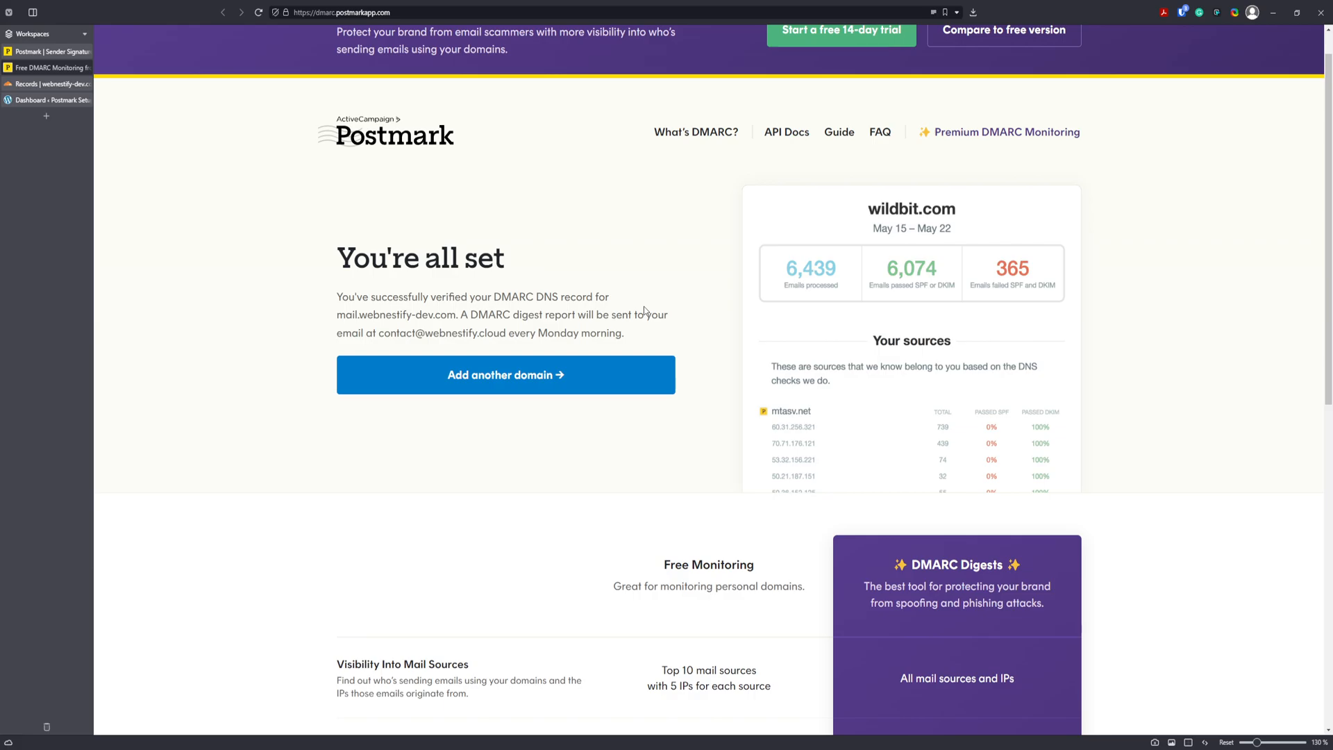
mouse_move(40, 58)
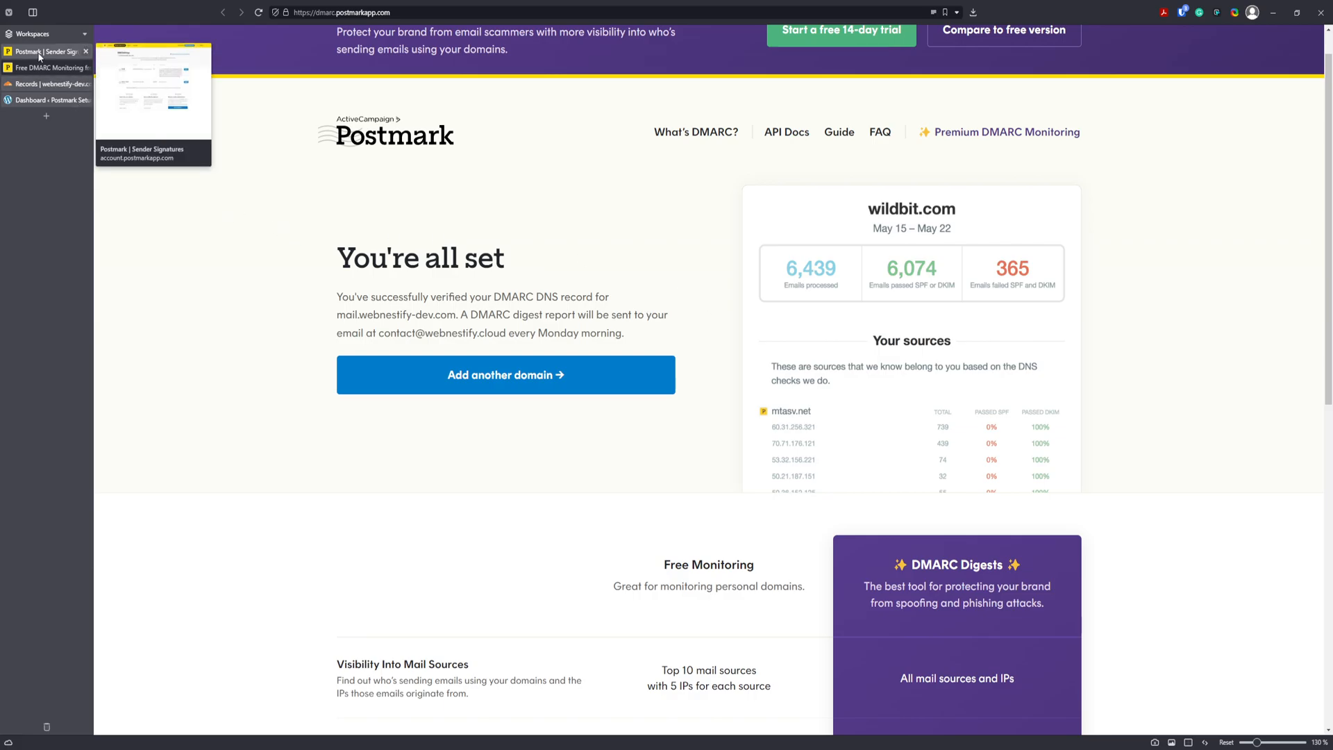
click(86, 67)
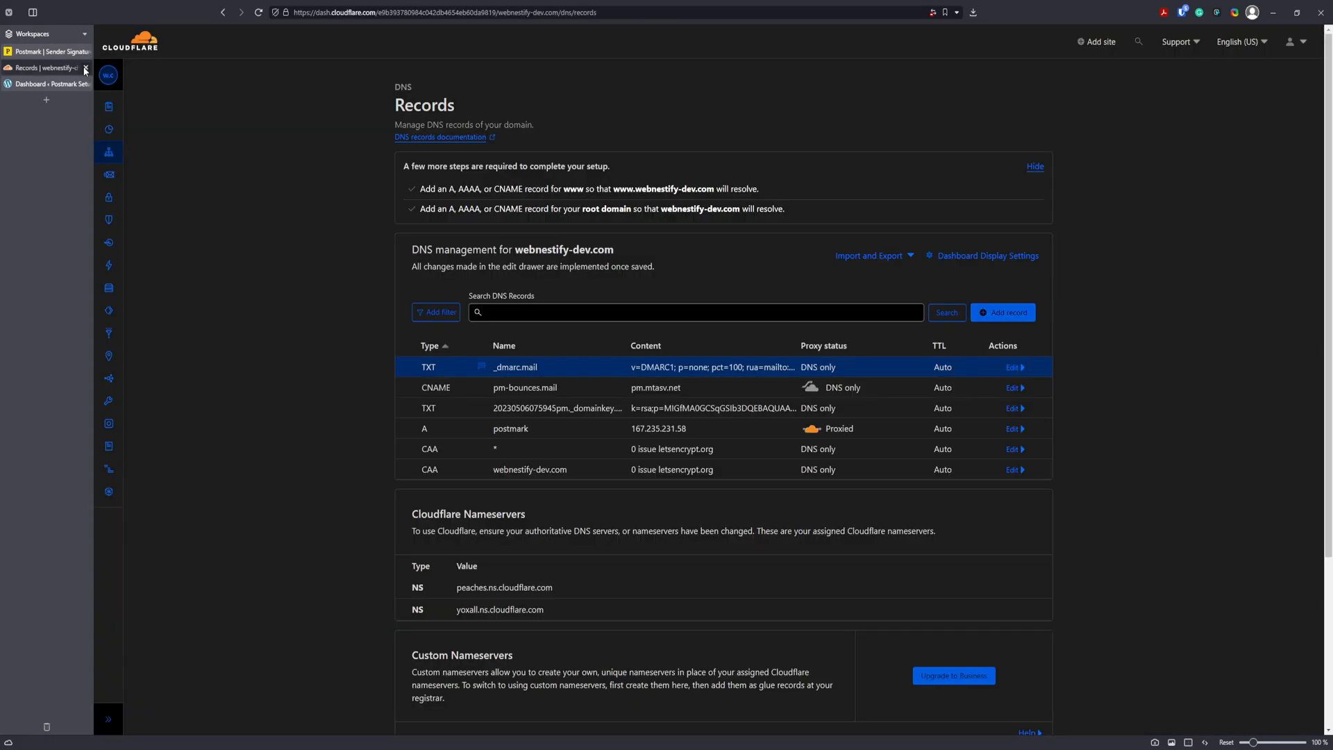
click(61, 55)
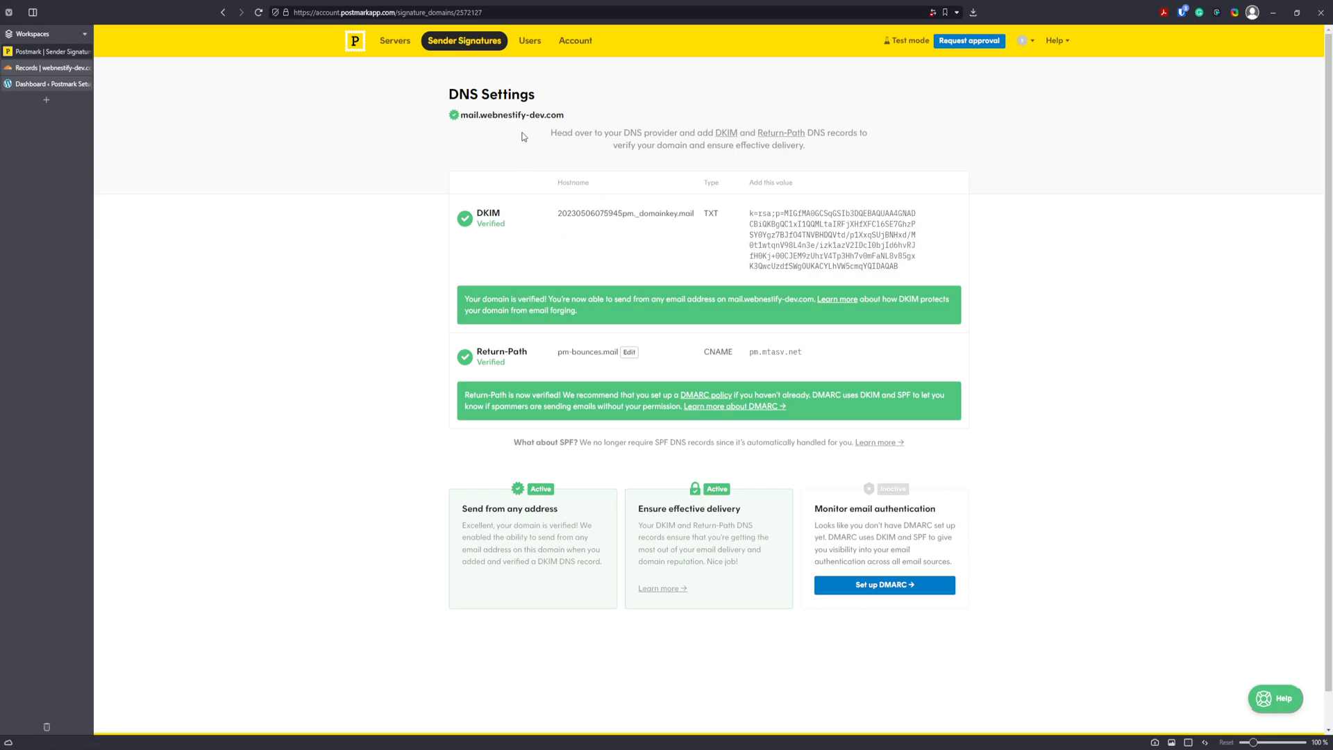
Create a sender signature on mail.webnestify-dev.com with from name 'Webnestify' and a reply-to address.
click(469, 41)
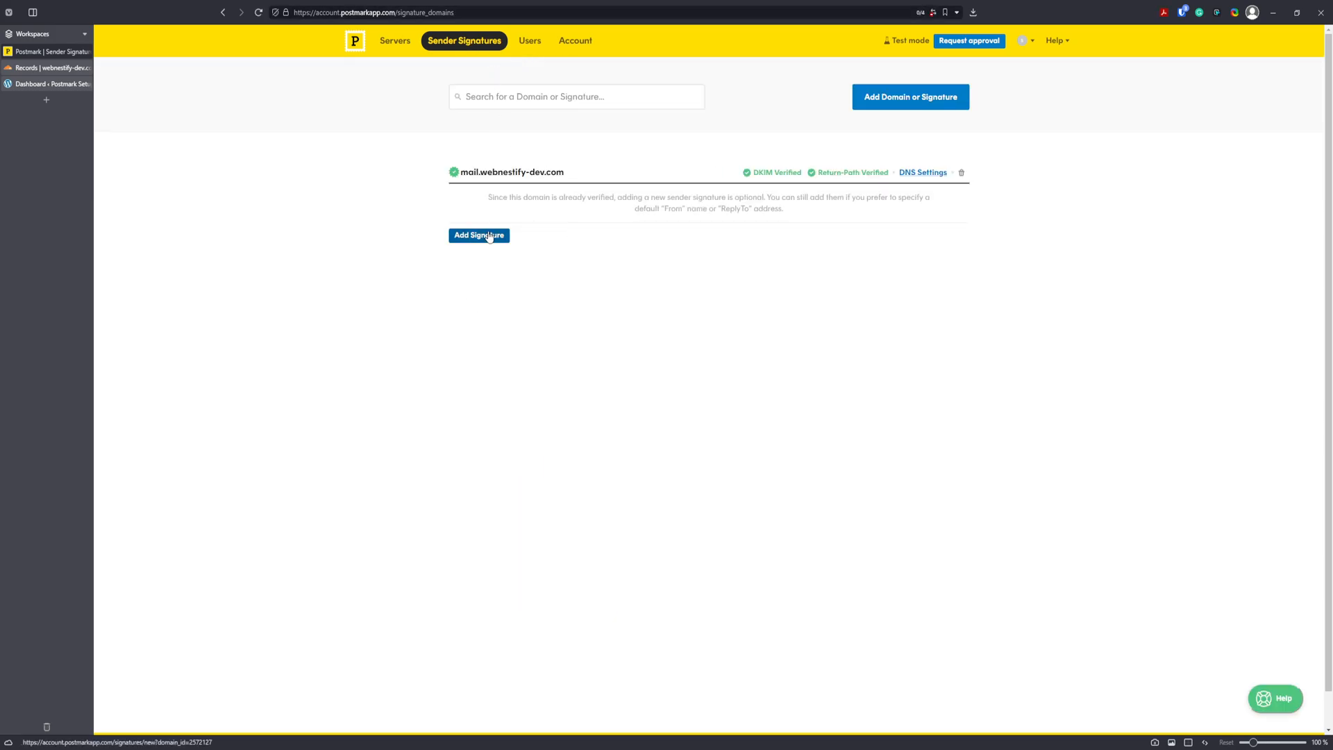
click(482, 236)
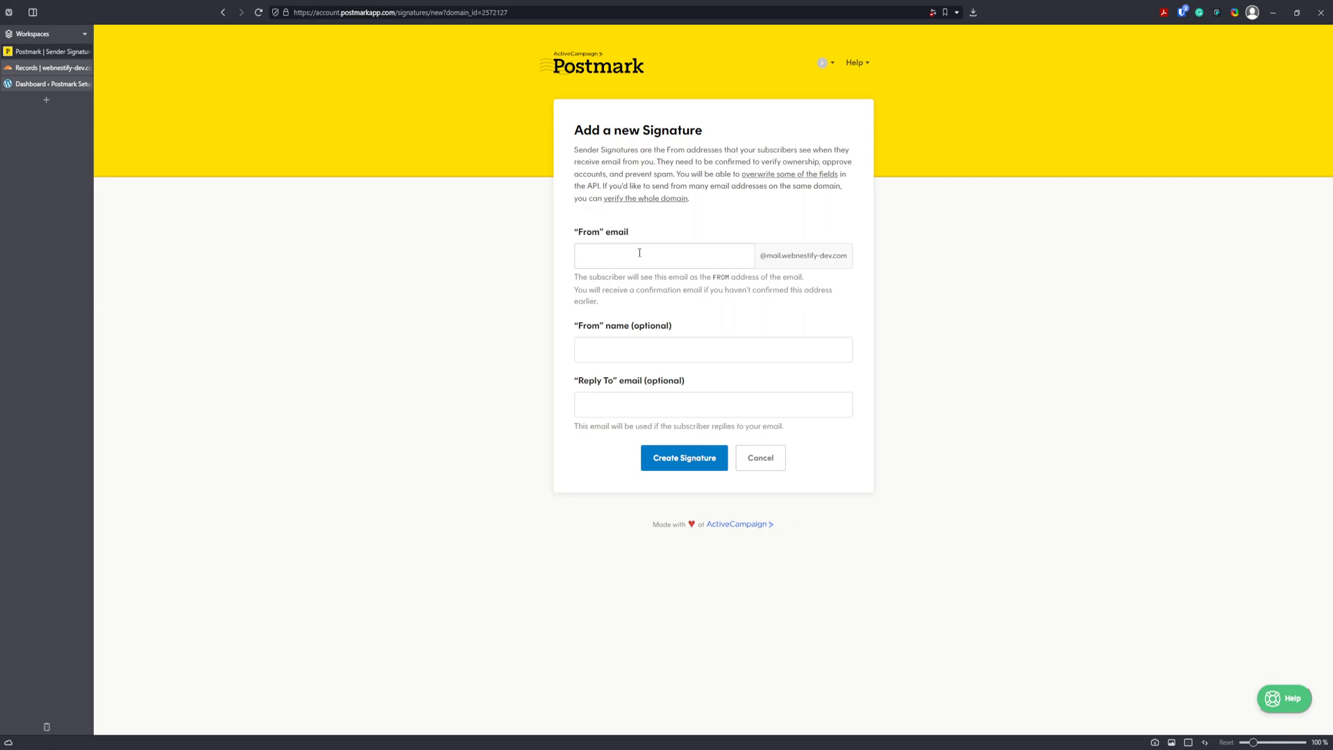
text(ello)
click(661, 342)
click(619, 357)
text(Webnestify)
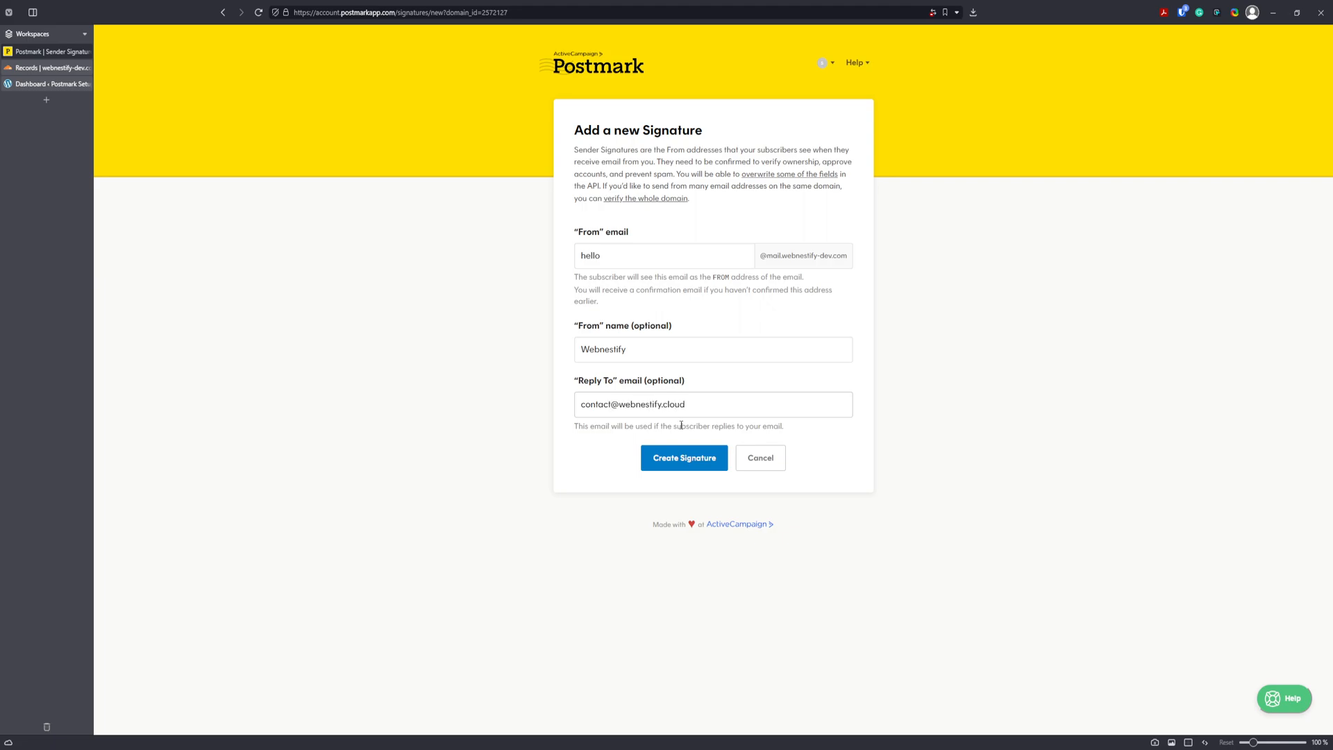
click(677, 461)
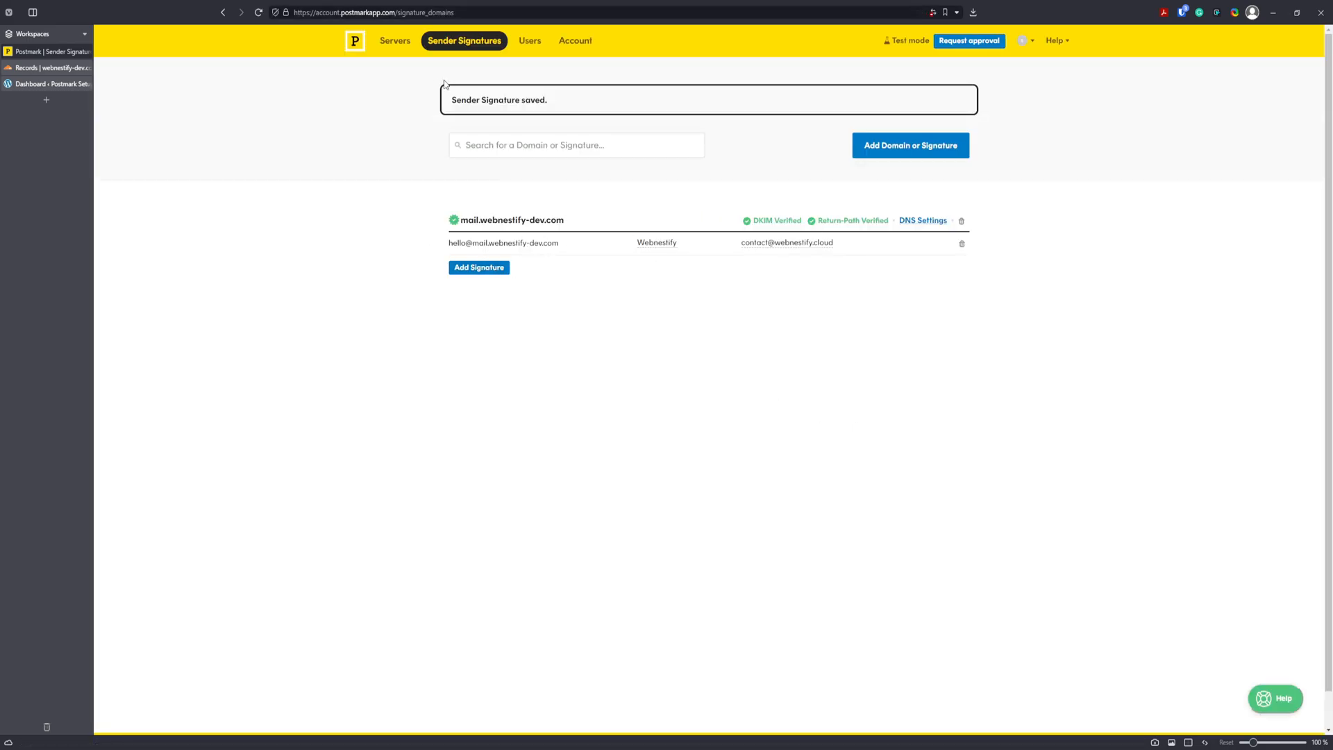
click(400, 43)
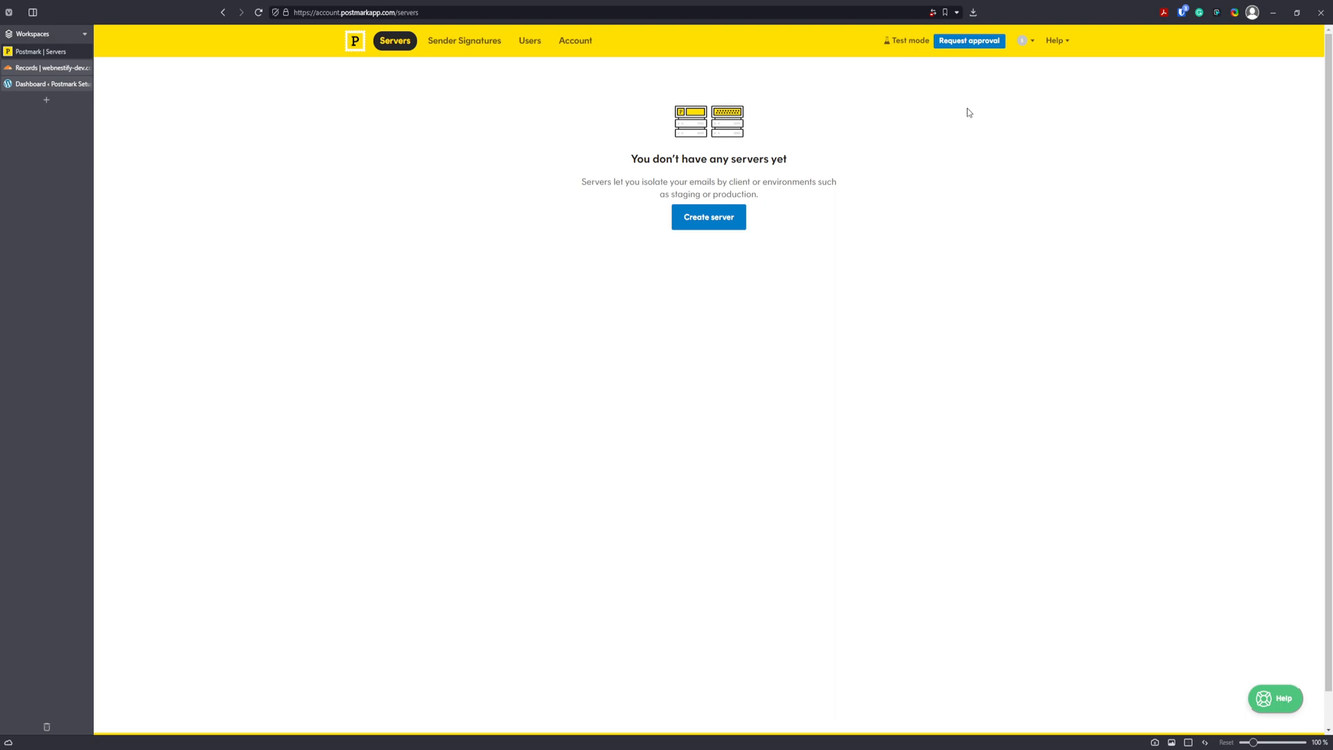
Create the live server 'Postmark Guide', labelled with the green colour dot.
click(724, 214)
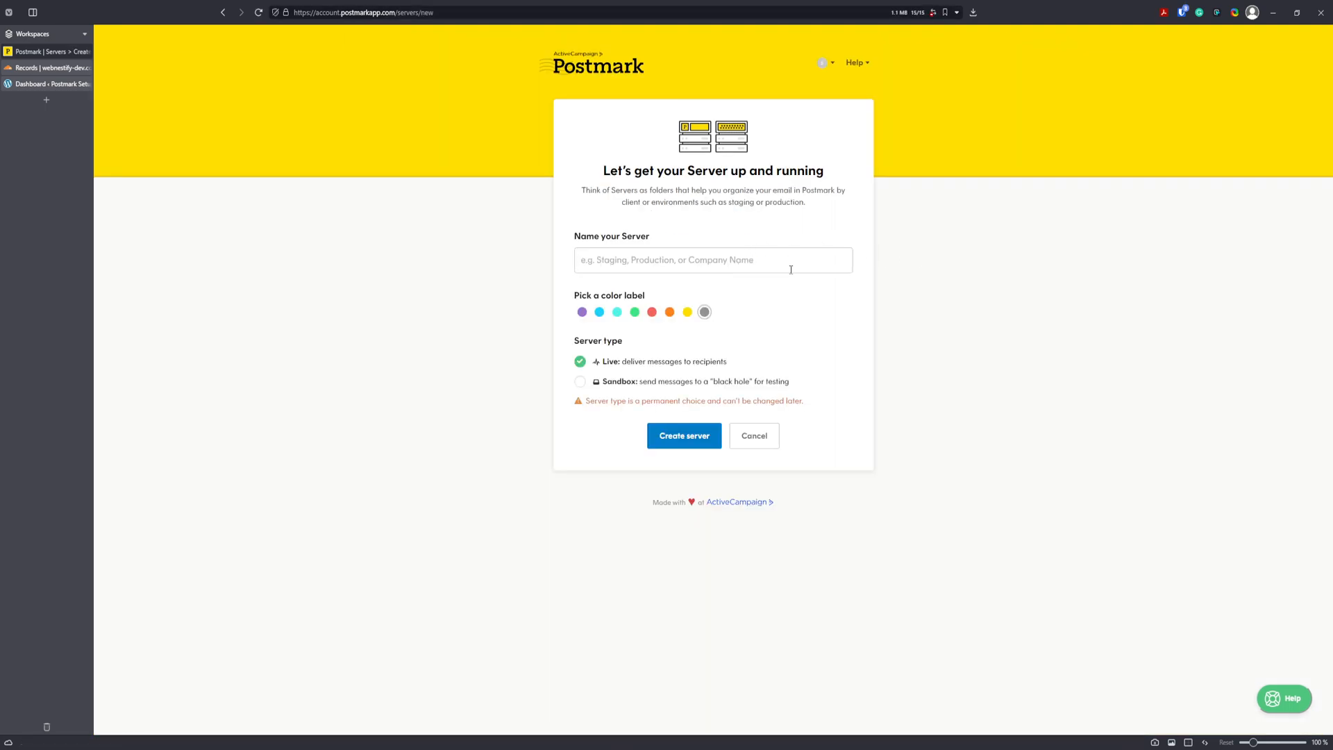
text(Psotm)
key(BackSpace)
key(BackSpace)
key(BackSpace)
key(BackSpace)
text(ostmark )
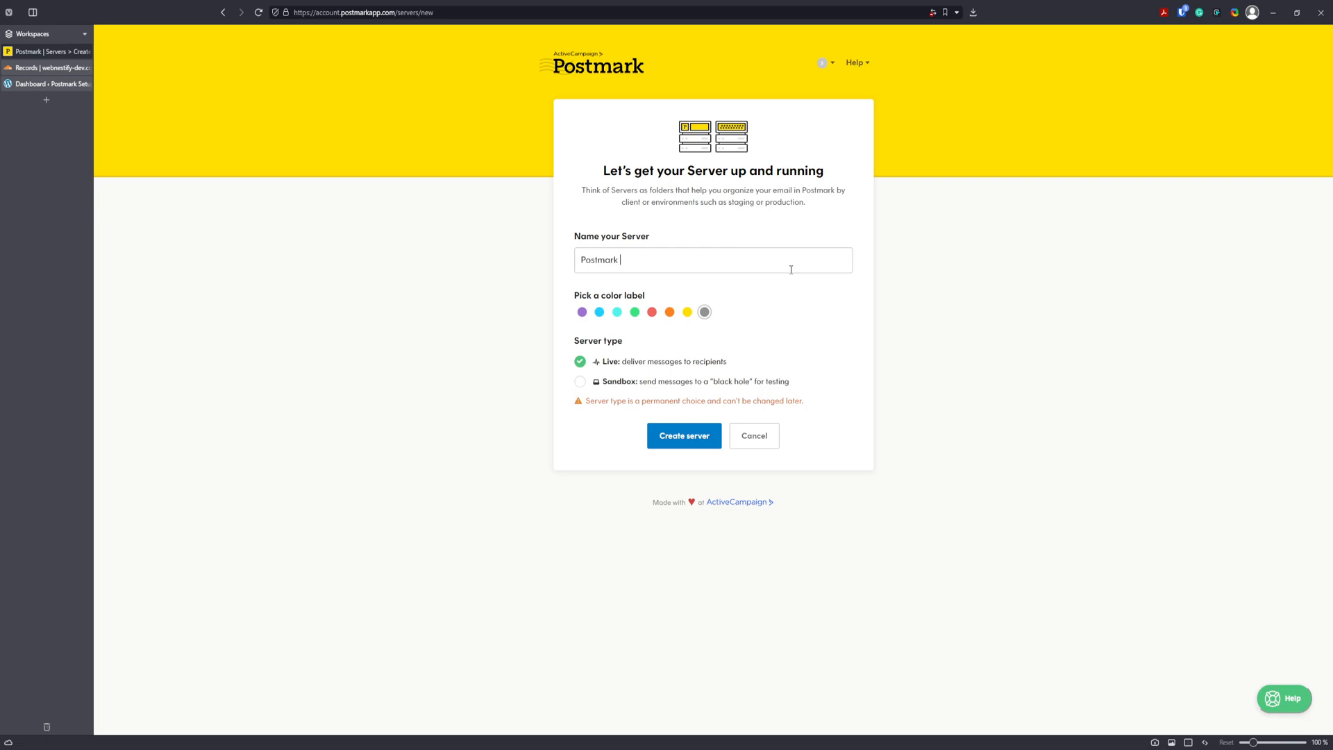
text(Guide)
click(635, 313)
click(684, 436)
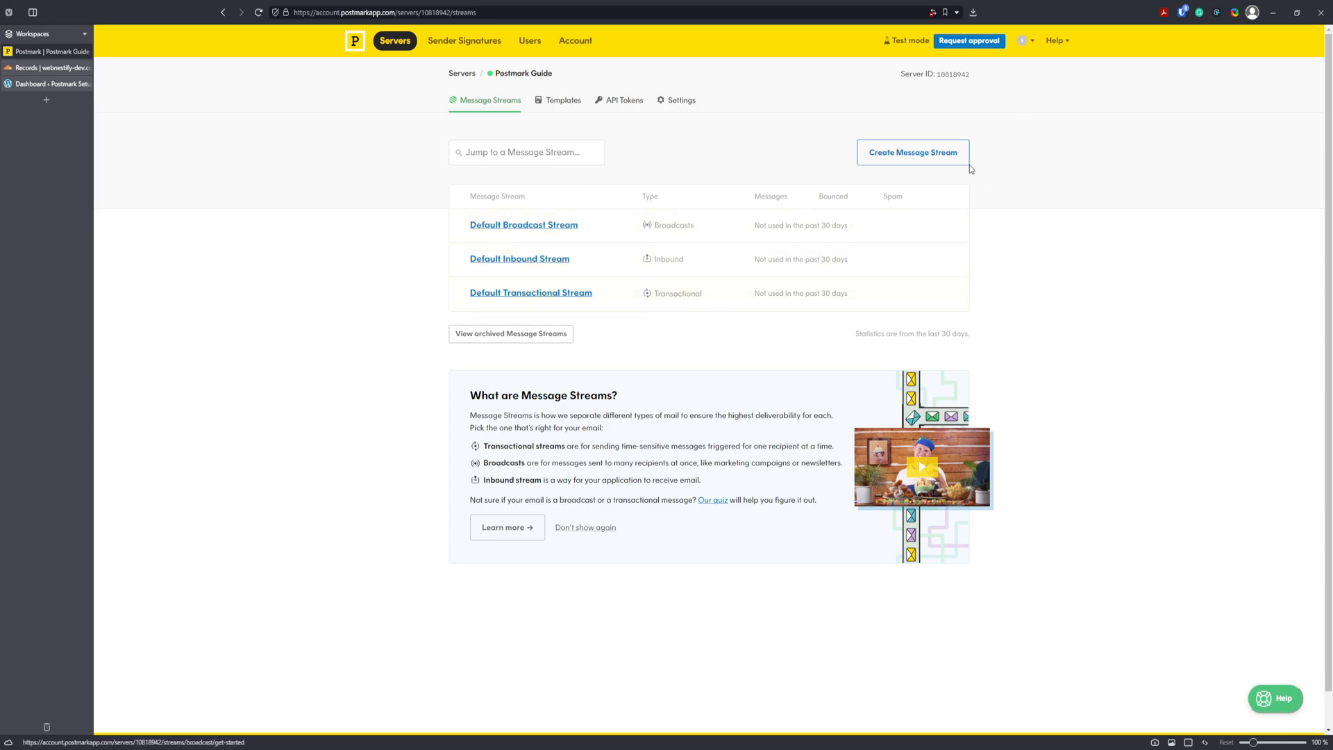
Add the transactional stream 'wordpress' to Postmark Guide and go back to its stream list.
click(929, 164)
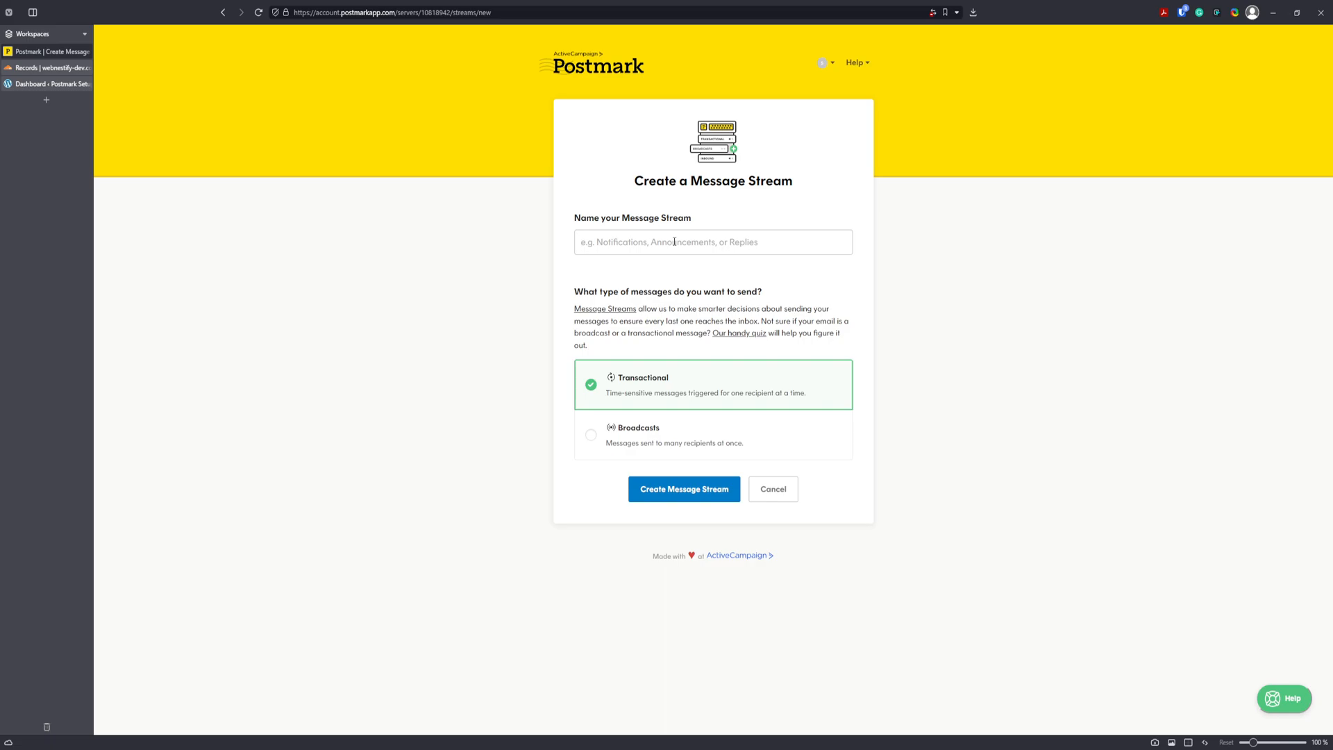
text(wor)
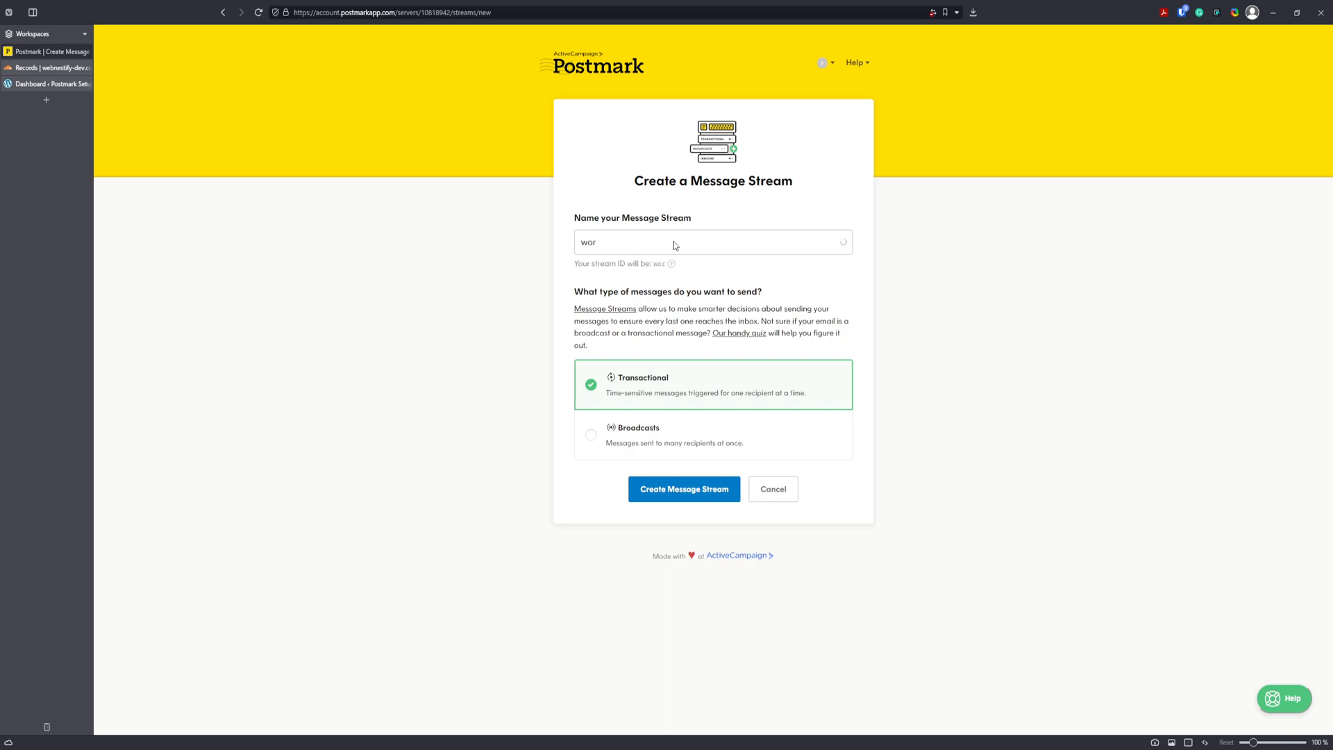
text(dpress)
click(688, 493)
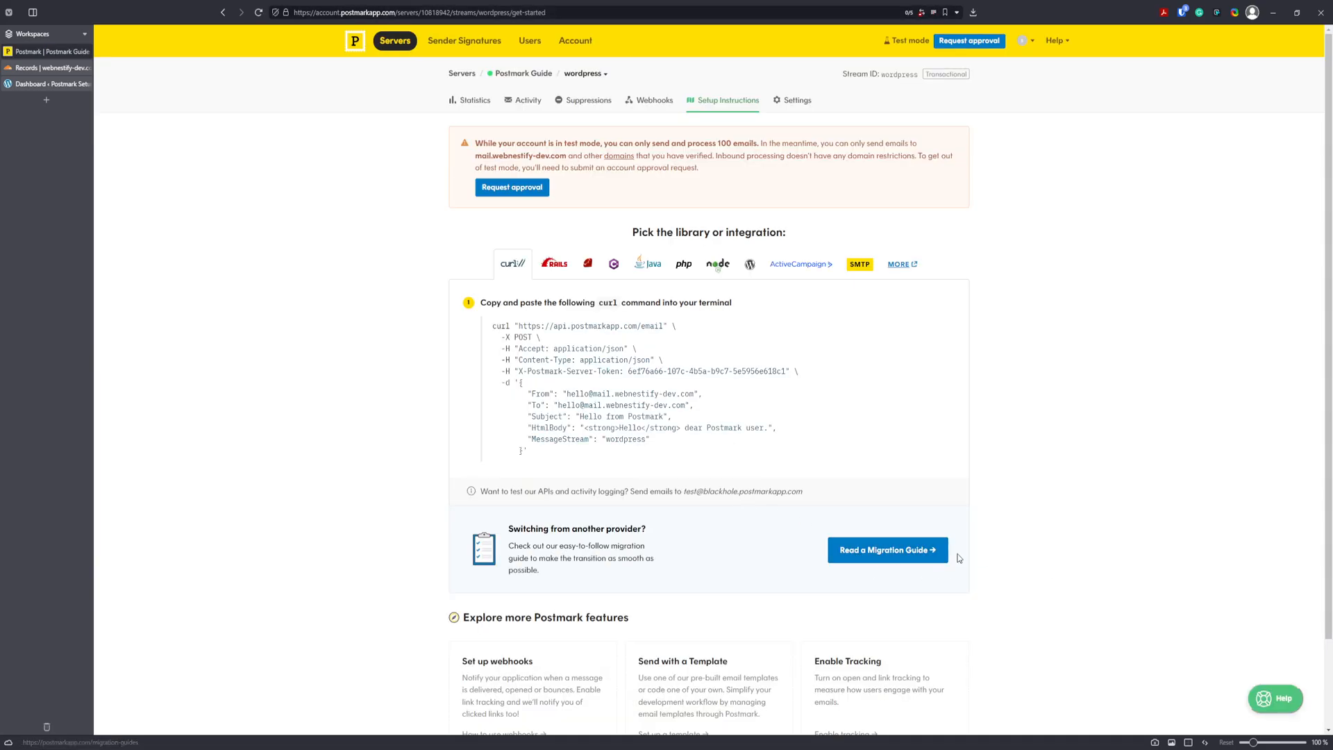
click(535, 75)
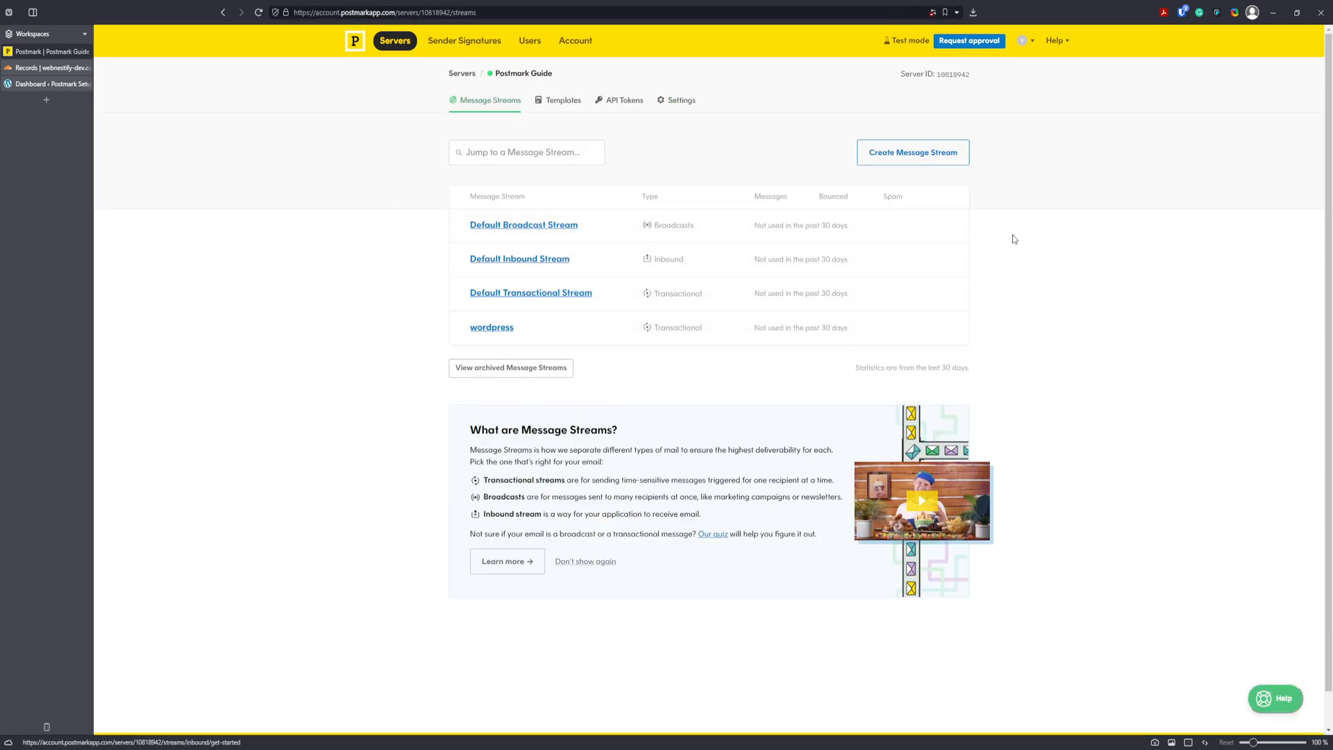
Add a second transactional stream named 'plausible' and return to Postmark Guide's streams.
click(928, 147)
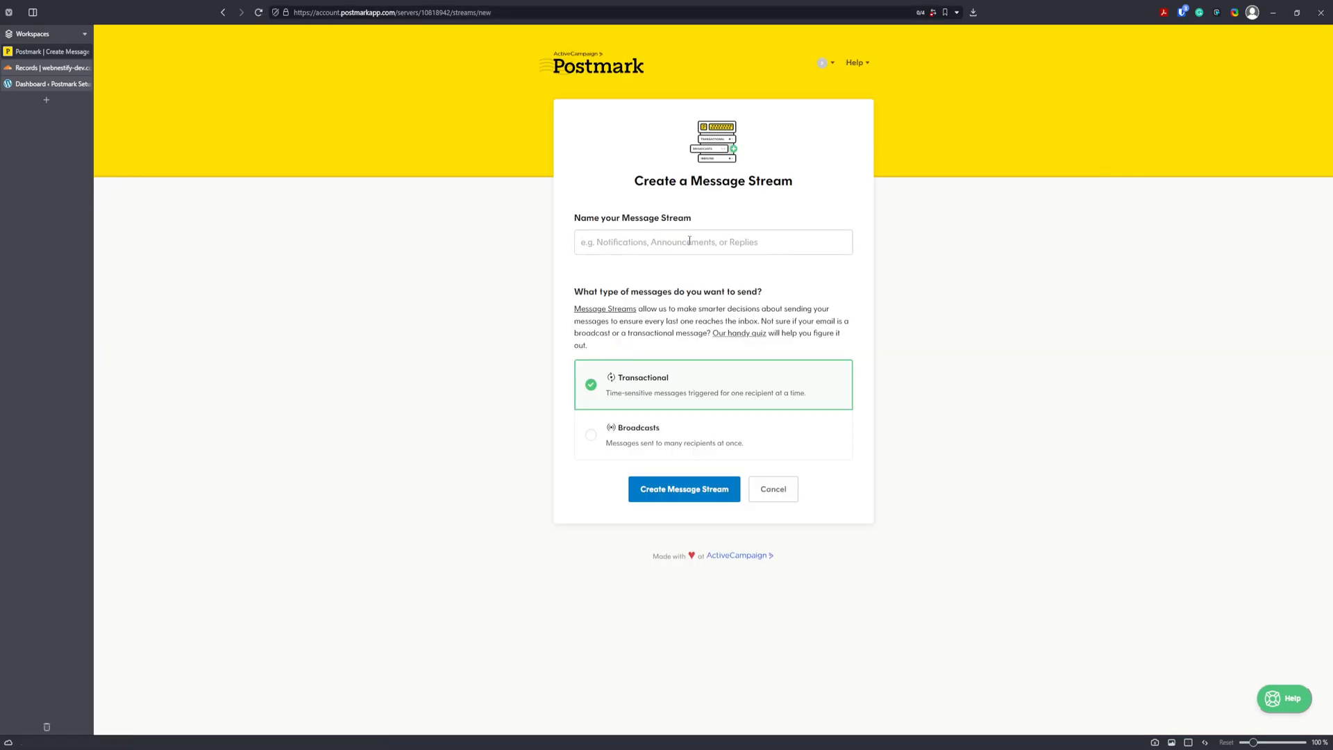
click(689, 241)
text(plausible)
click(707, 504)
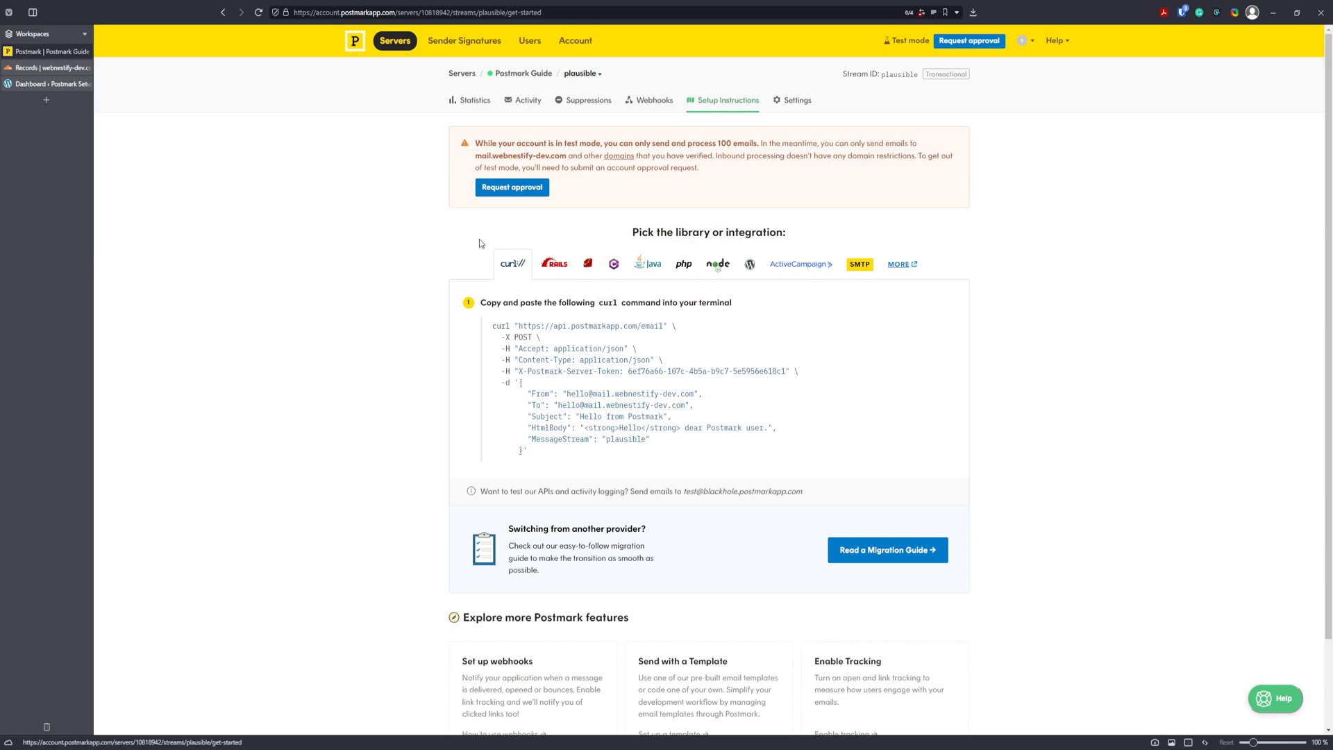
click(524, 74)
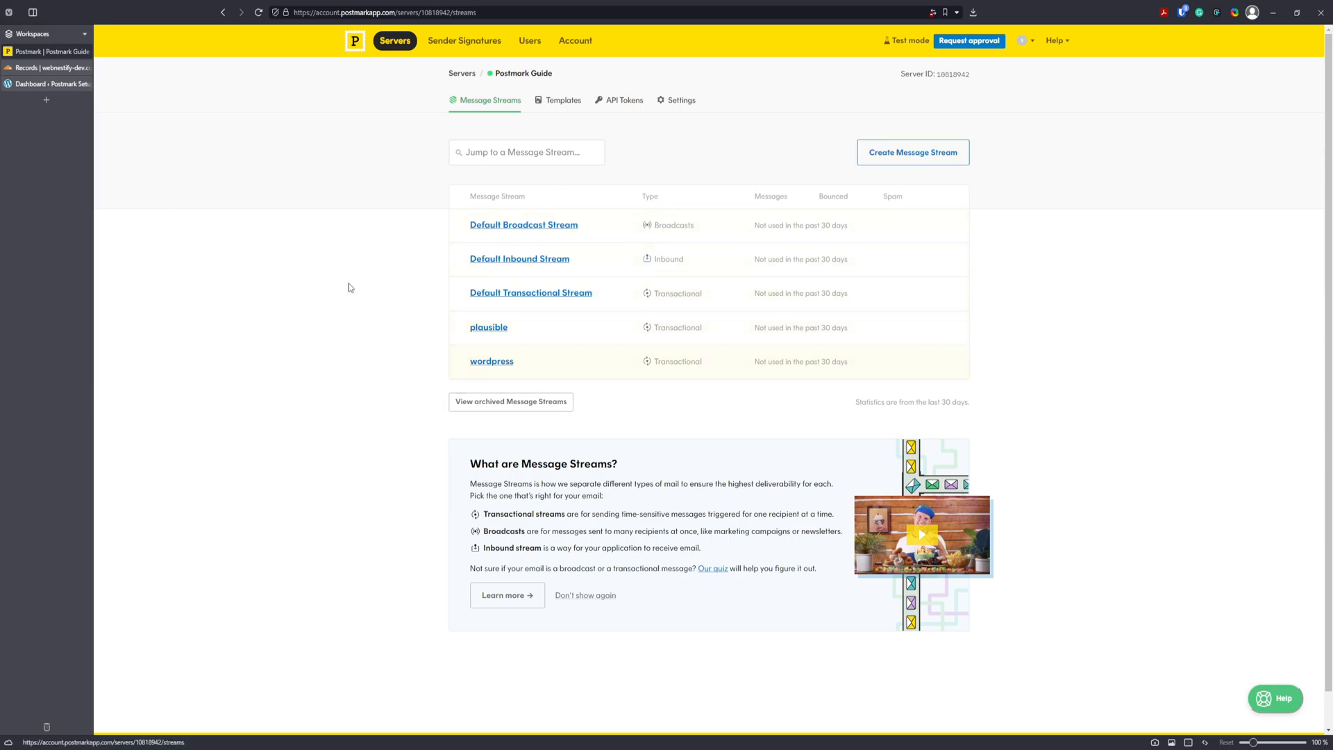
Open the wordpress stream's setup instructions at 120% zoom, with Sender Signatures in another tab.
click(499, 364)
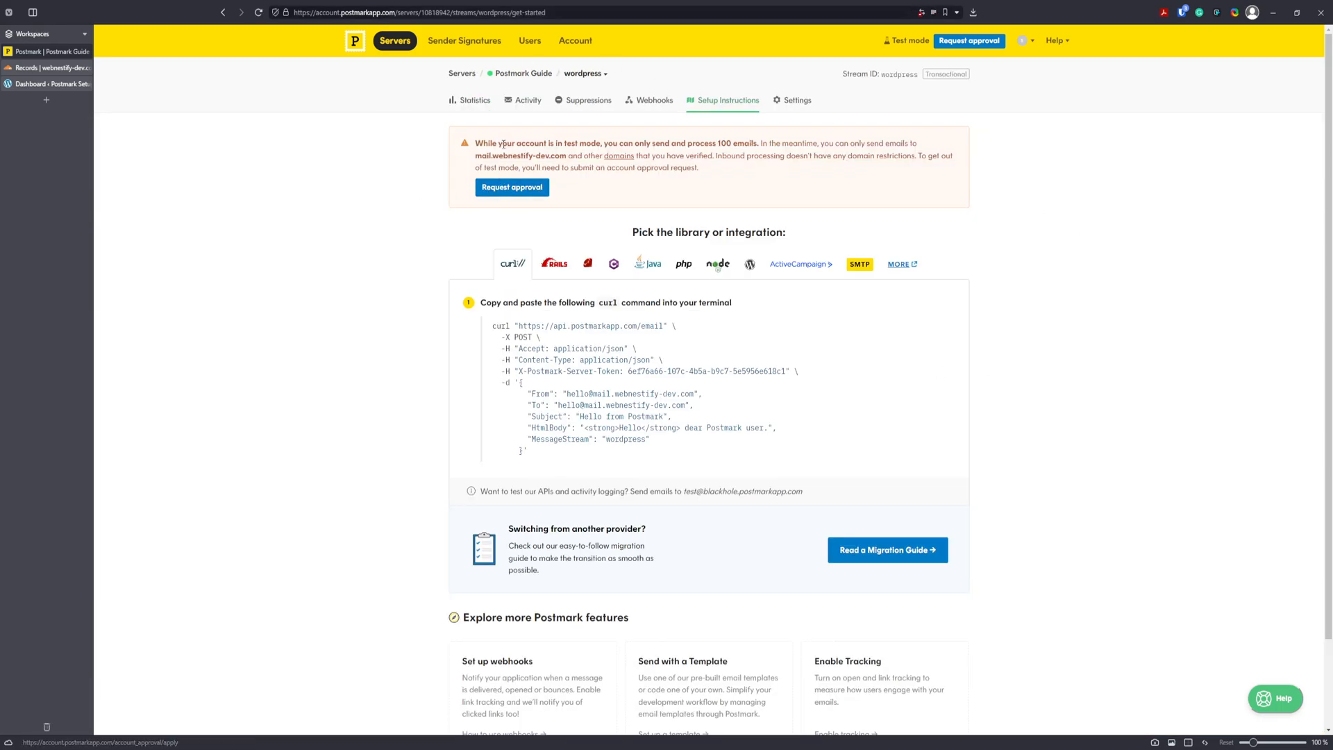
drag(481, 142, 530, 143)
click(582, 156)
key(ctrl+plus)
key(ctrl+plus)
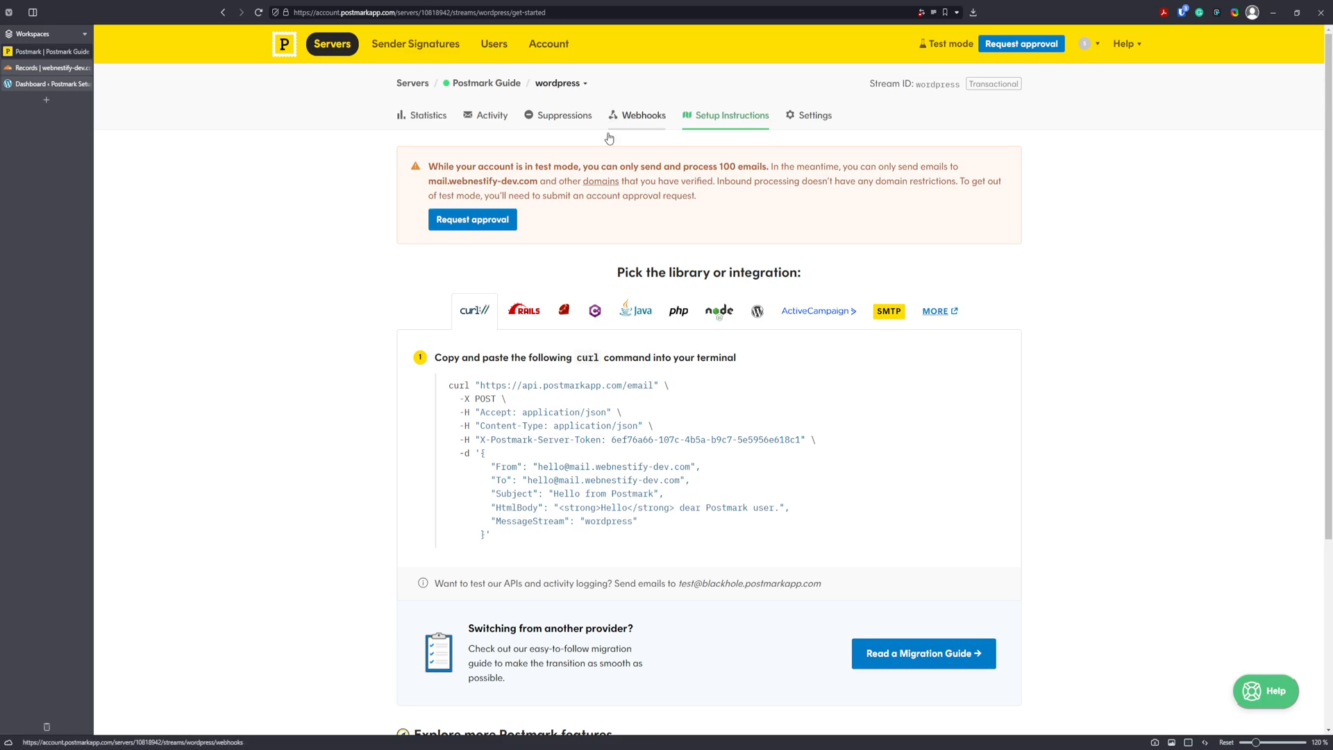
middle_click(439, 44)
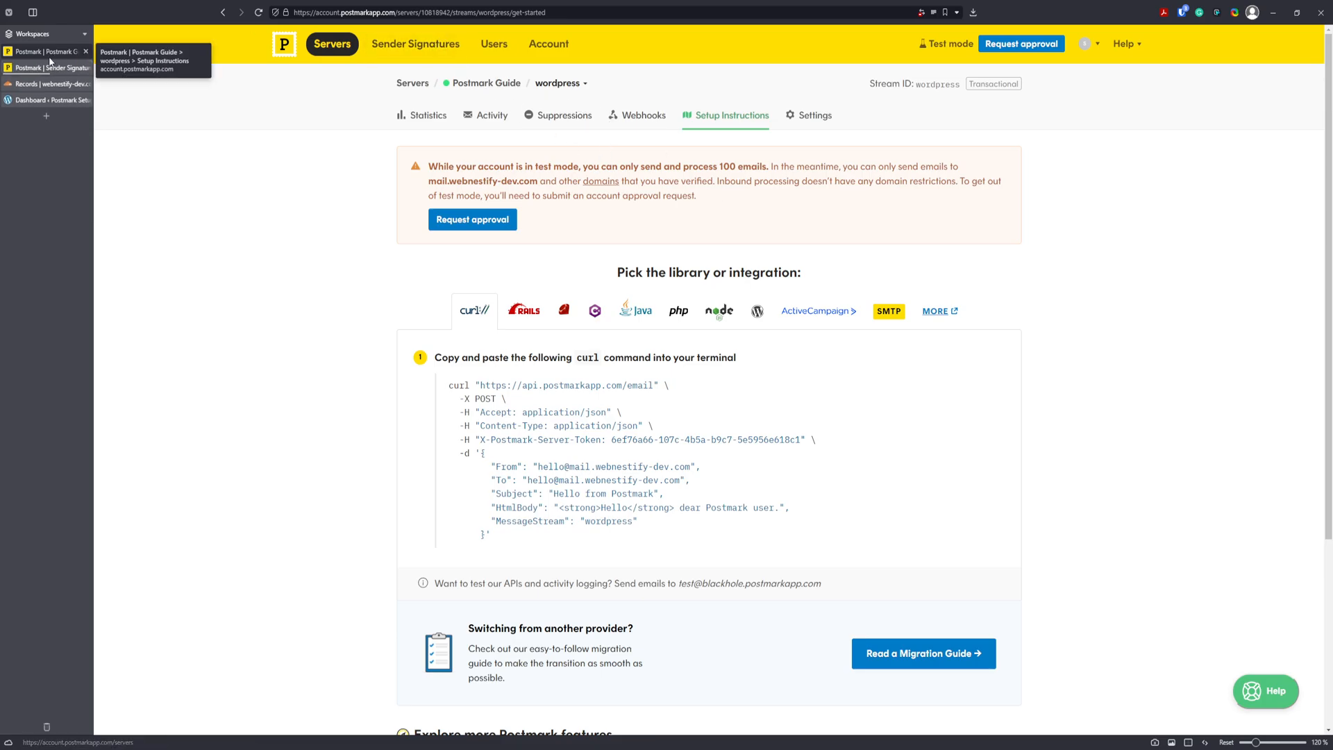
click(48, 68)
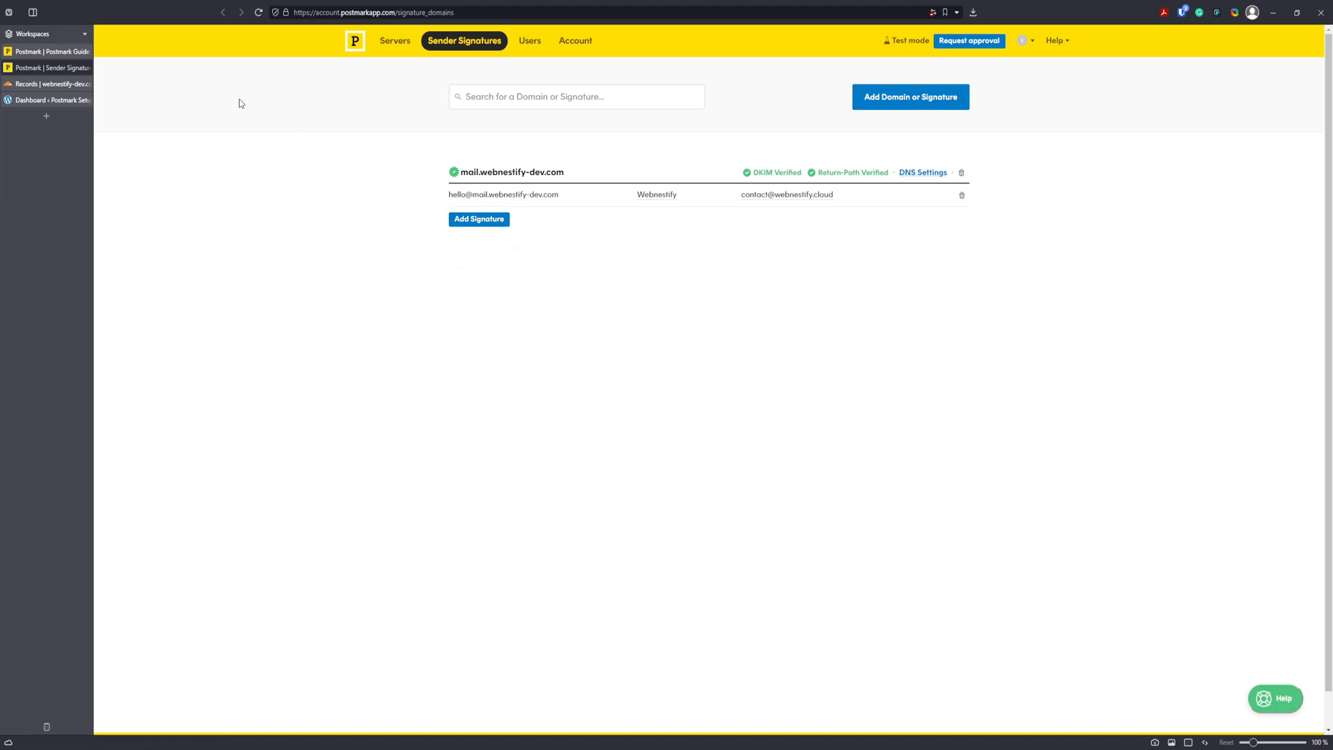
click(53, 55)
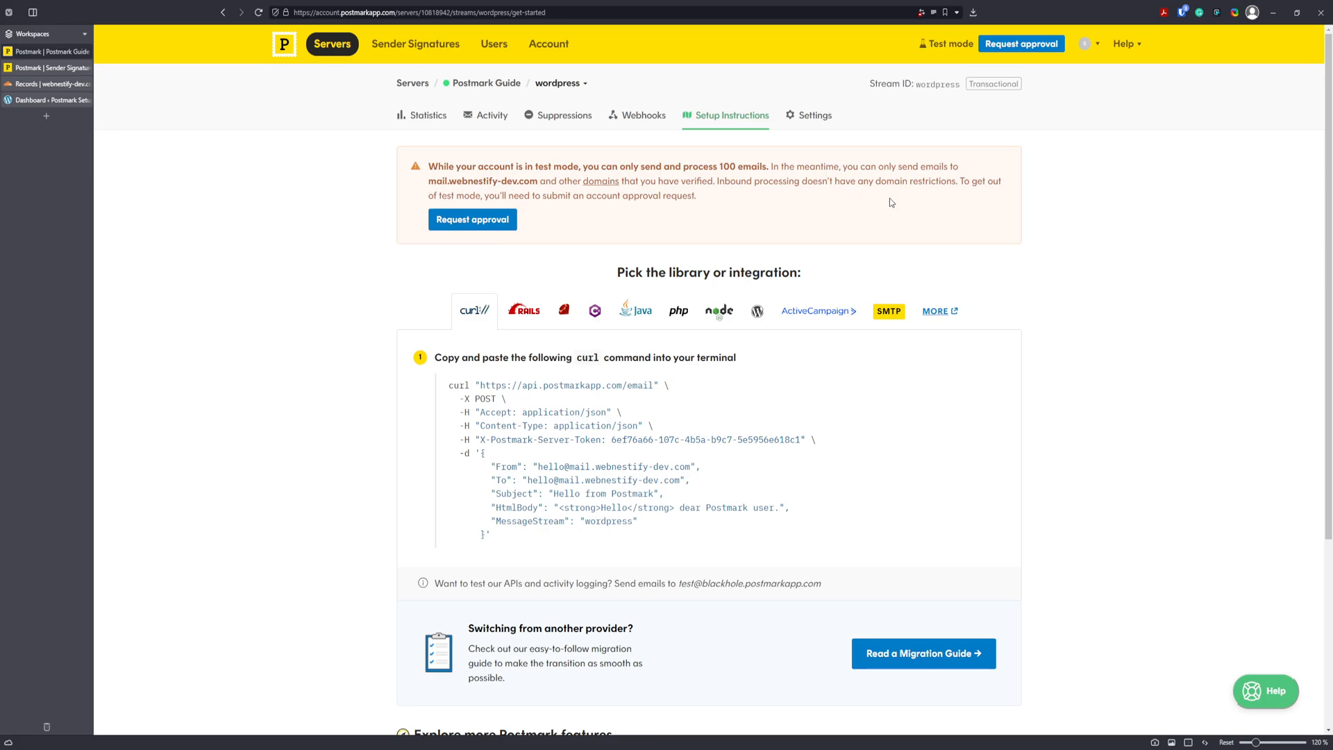
Open the test-mode approval request page and review its extra-credit note.
click(486, 221)
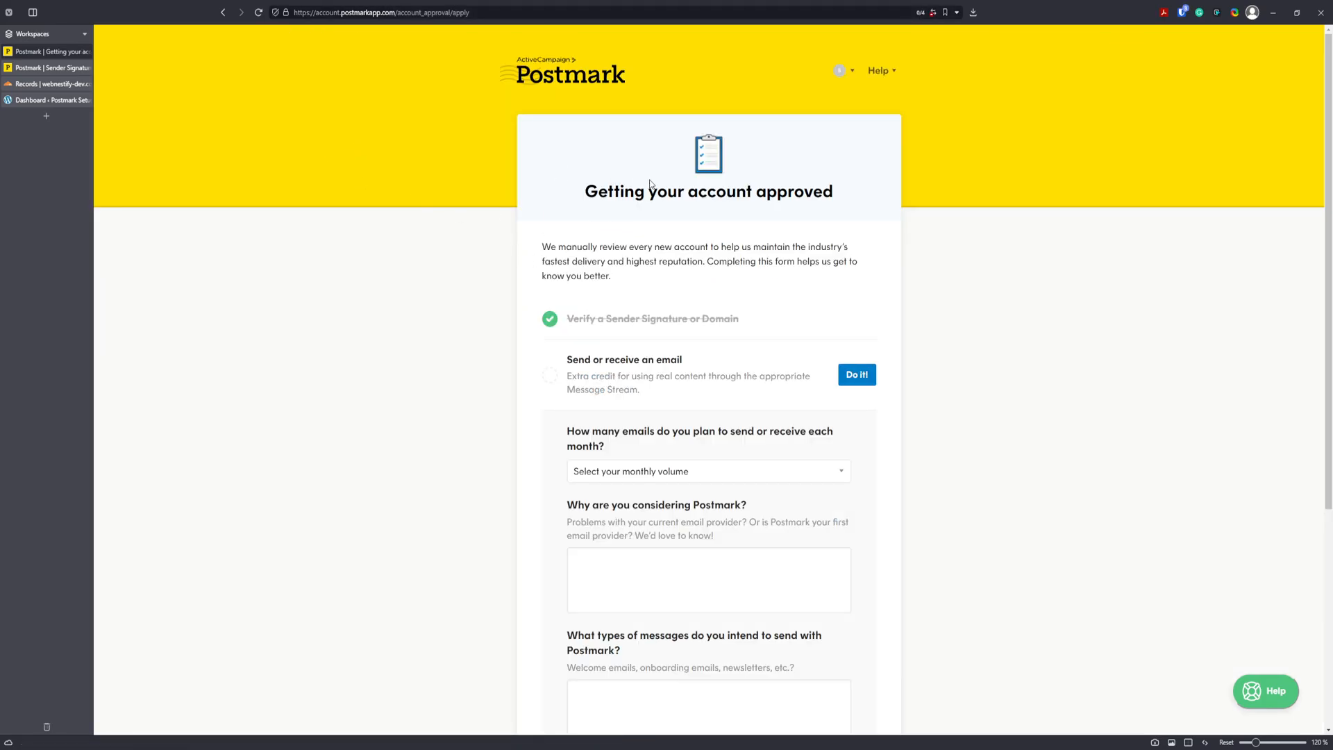
scroll(926, 226, down, 2)
scroll(633, 103, down, 2)
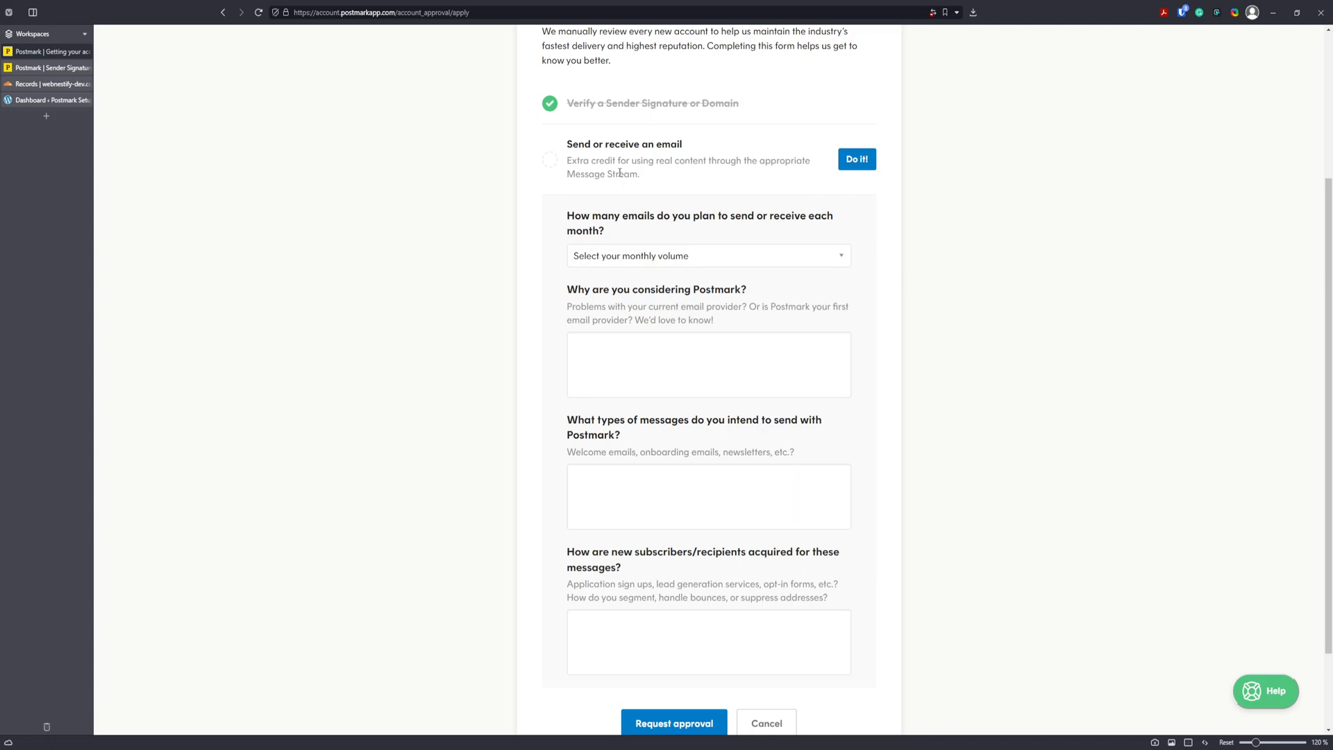
drag(649, 161, 727, 159)
click(659, 160)
Visit the send-a-test-email page, then reopen the account approval request form.
click(865, 159)
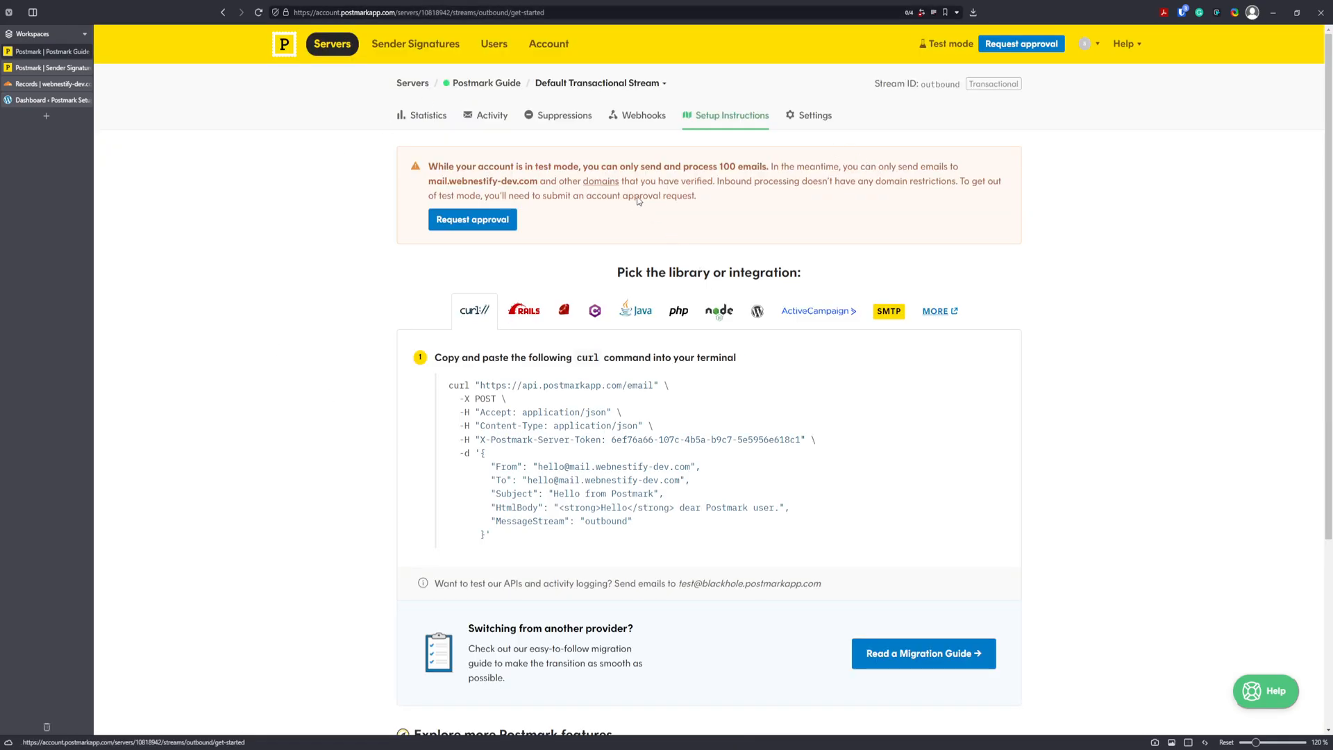
scroll(660, 292, down, 3)
scroll(669, 366, up, 2)
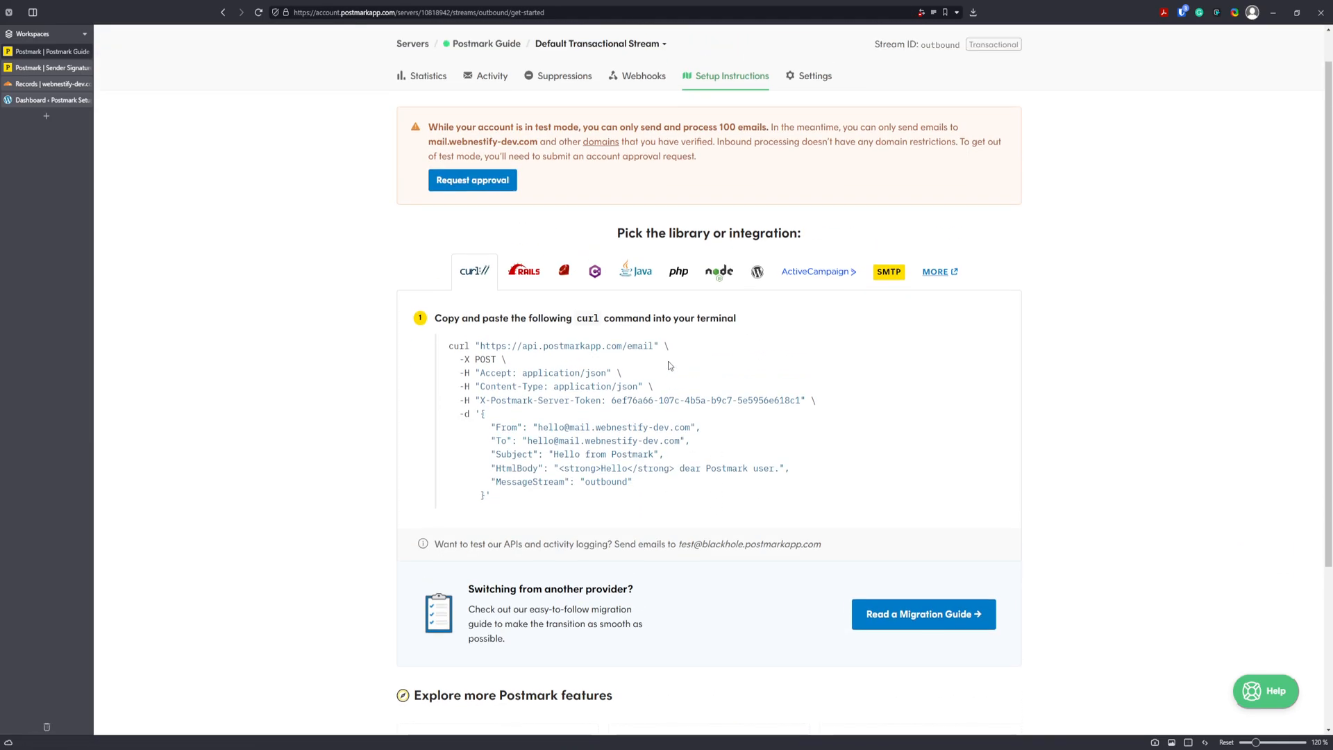
scroll(668, 365, up, 1)
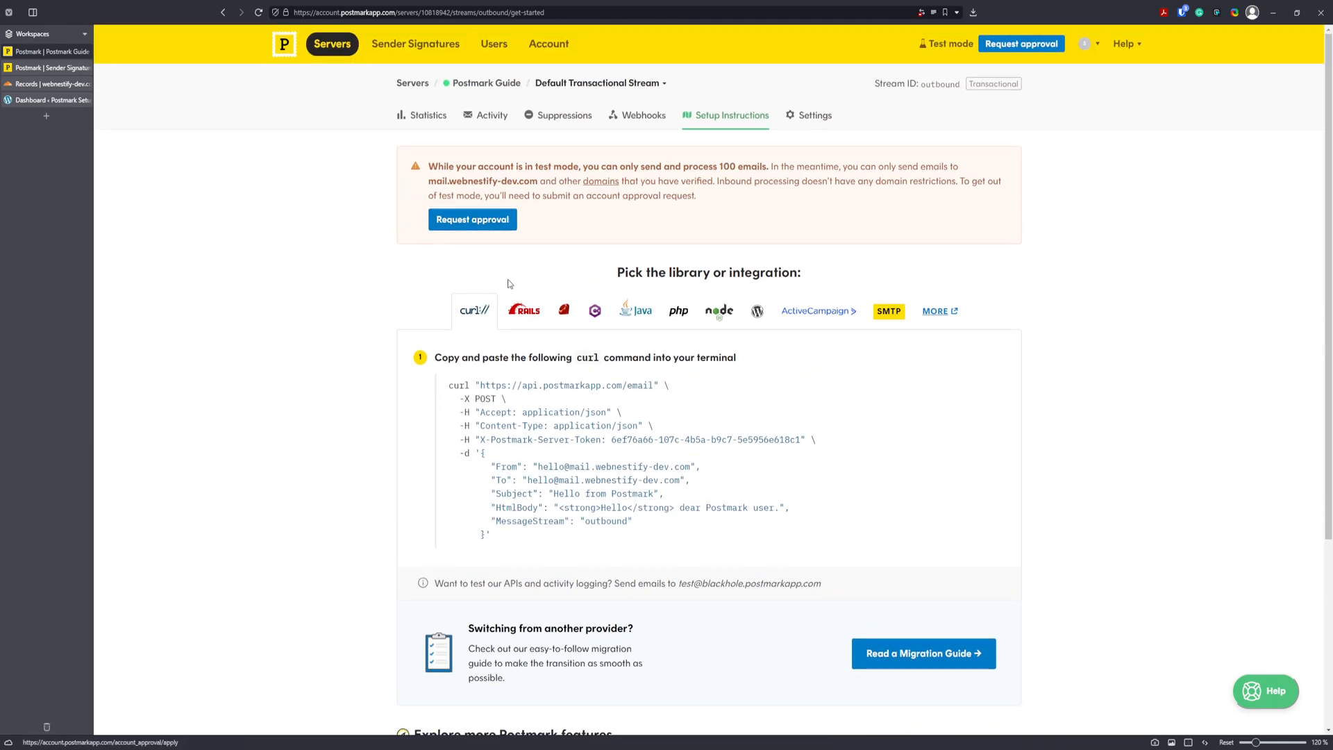
click(472, 219)
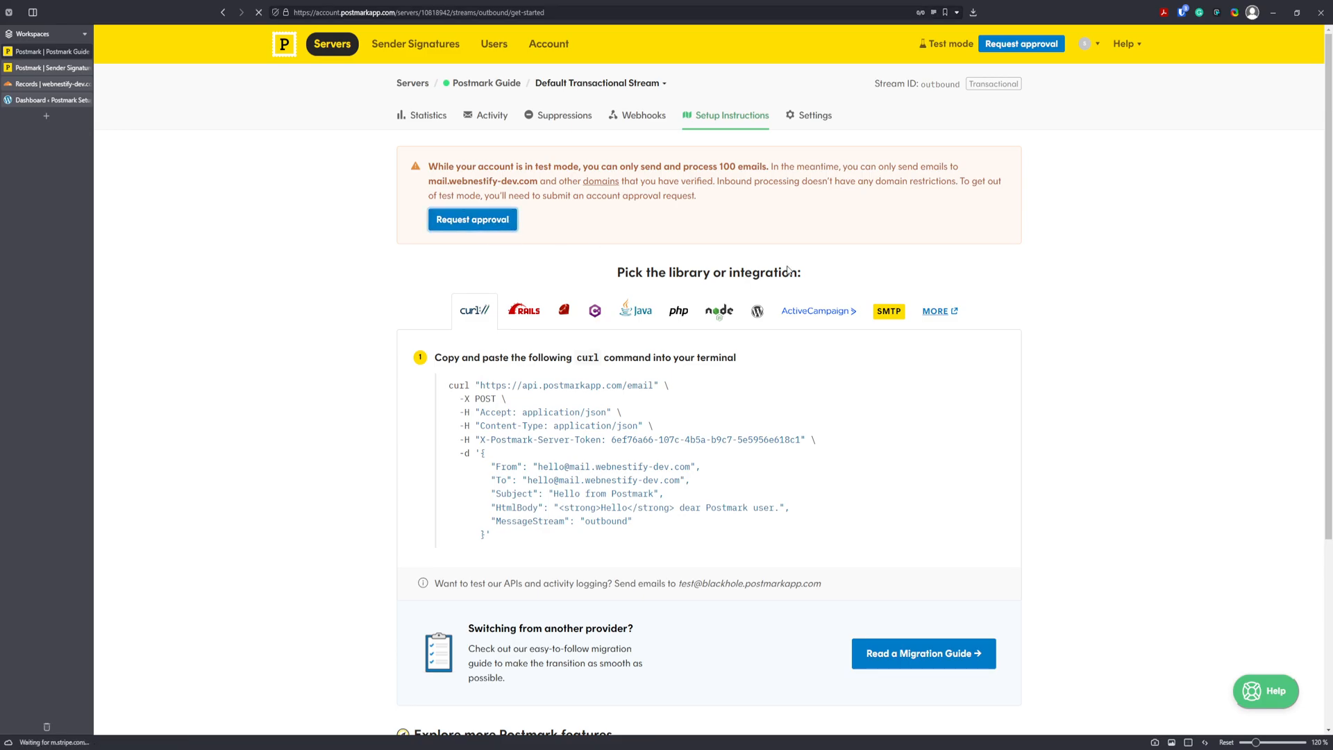
scroll(923, 403, down, 5)
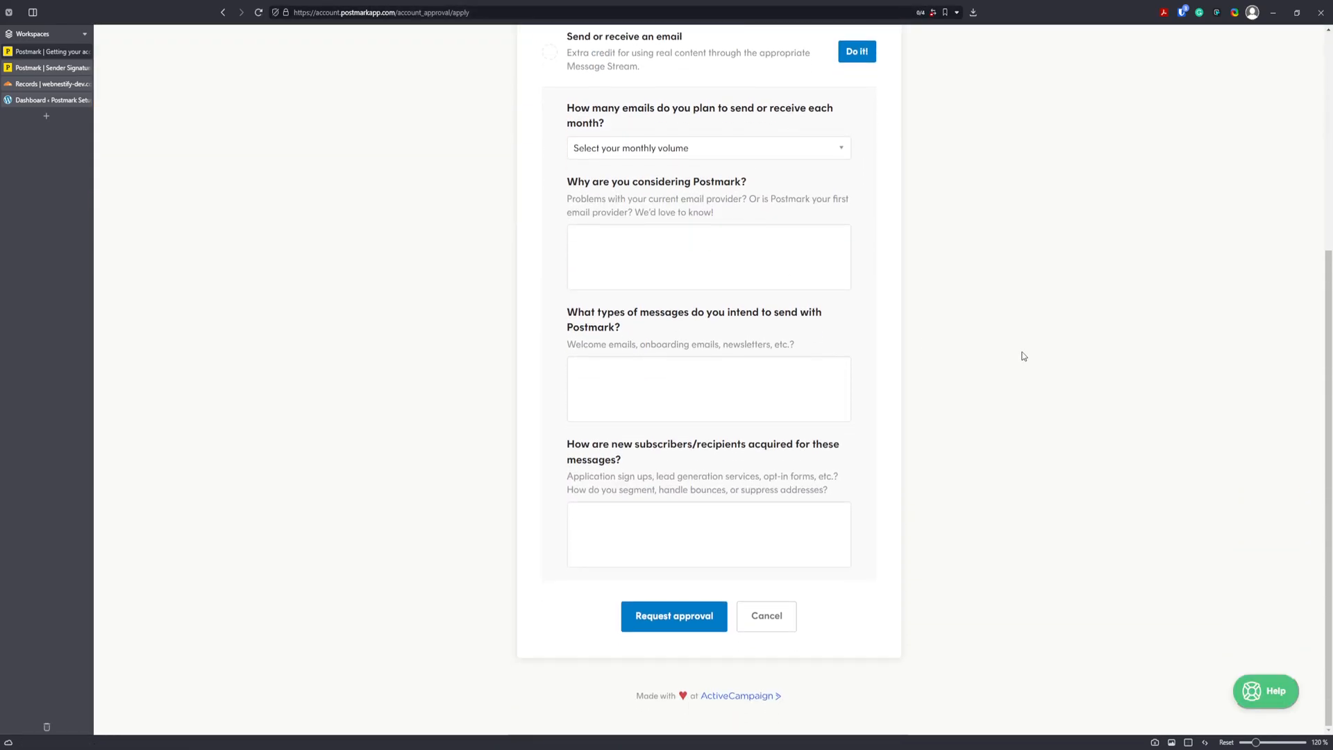
scroll(679, 137, up, 1)
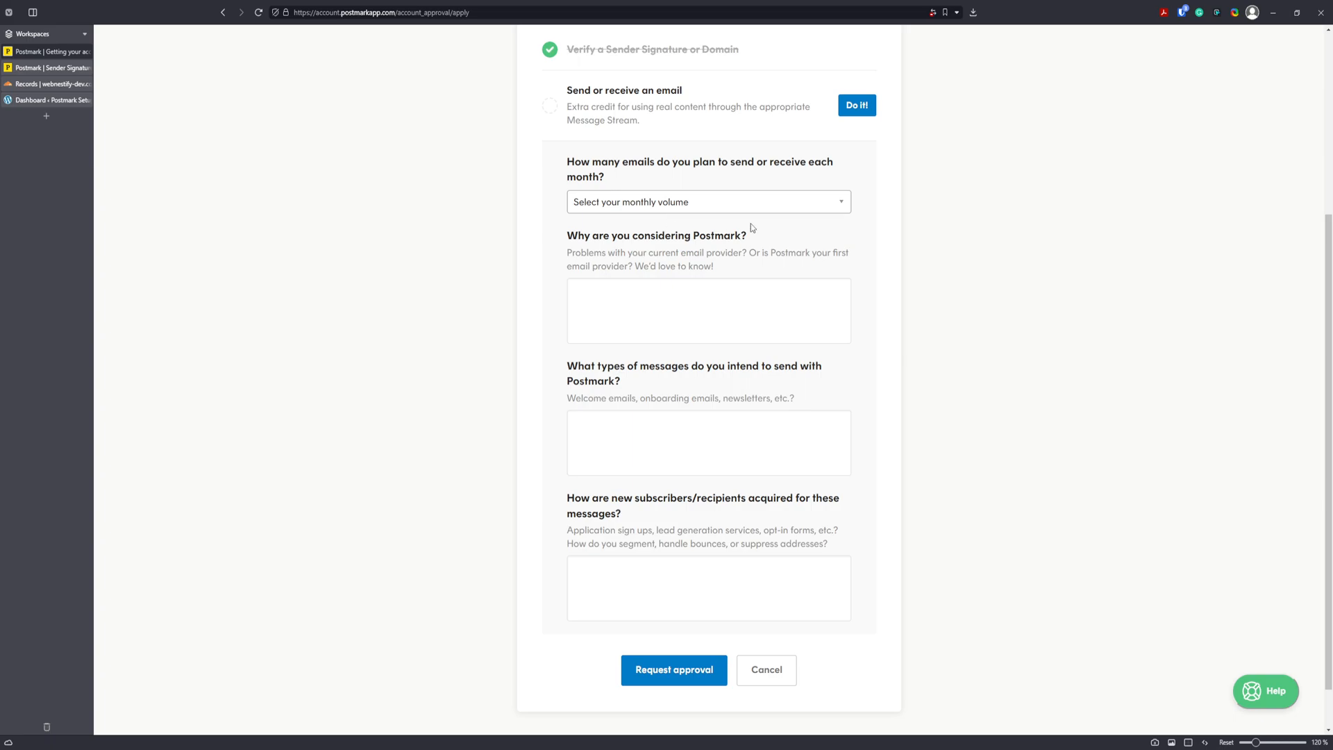
Choose 1–1,000 emails/mo and explain the poor Amazon SES delivery experience as the reason.
key(Down)
scroll(735, 239, down, 1)
click(708, 231)
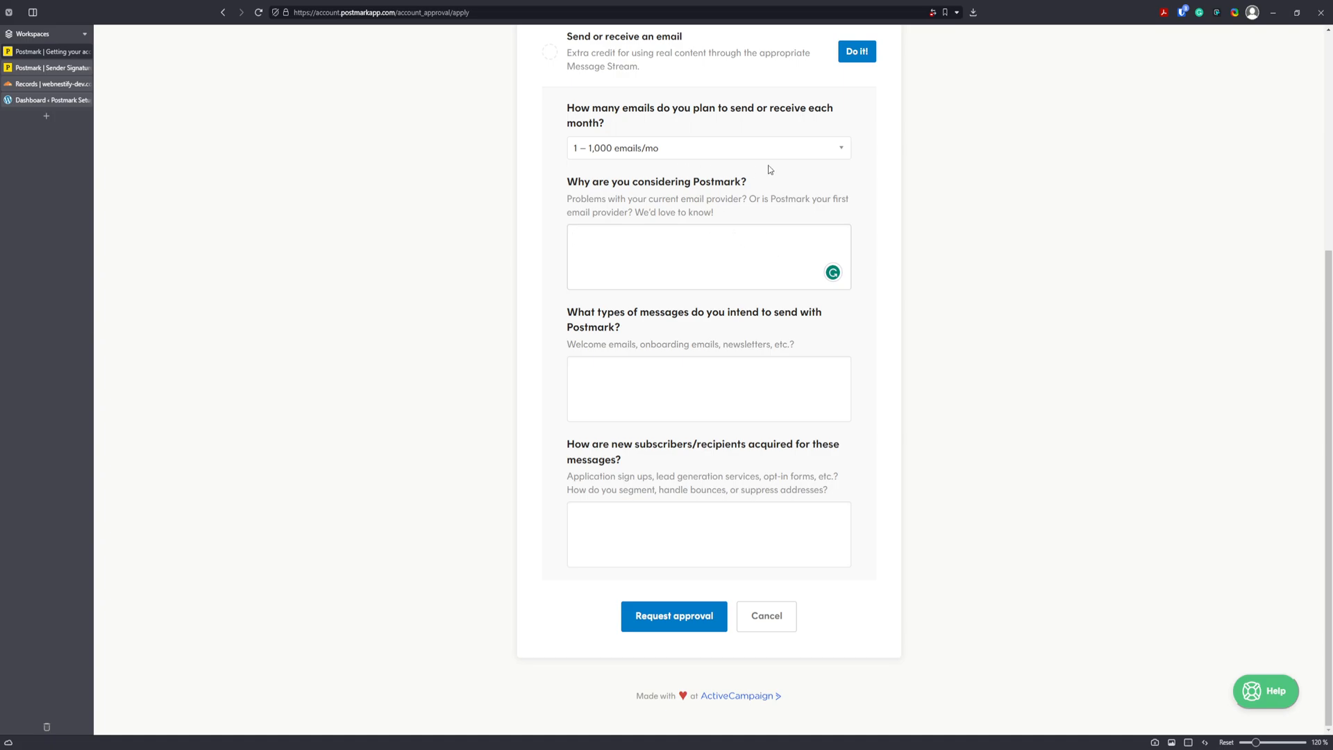
text(I had bad experience with Amazon SES and delivery rate was really poor.)
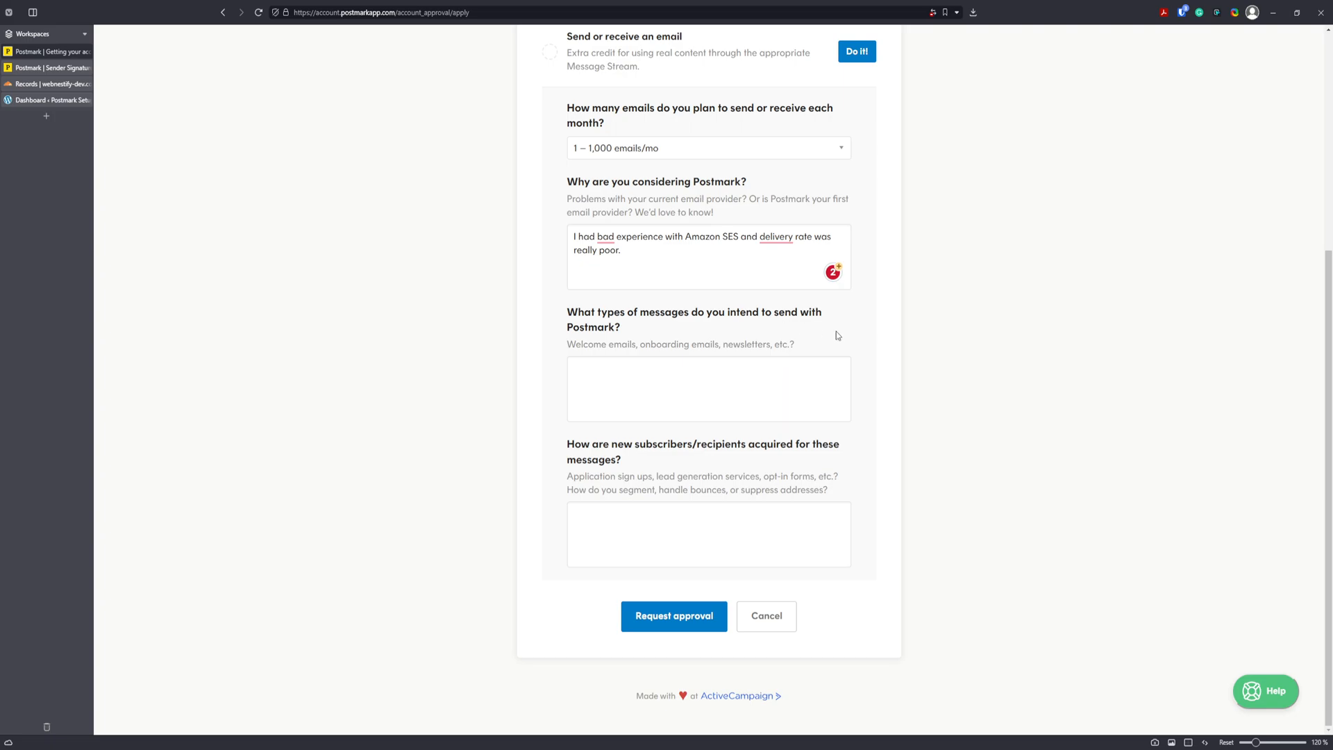
Answer that only transactional emails will be sent and describe how website visitors become recipients.
click(684, 377)
text(I want to use )
text(postmark only )
text(for transacti)
text(onal email)
text(s like password r)
text(esets, we)
text(lcome email)
text(s, et)
text(c from m)
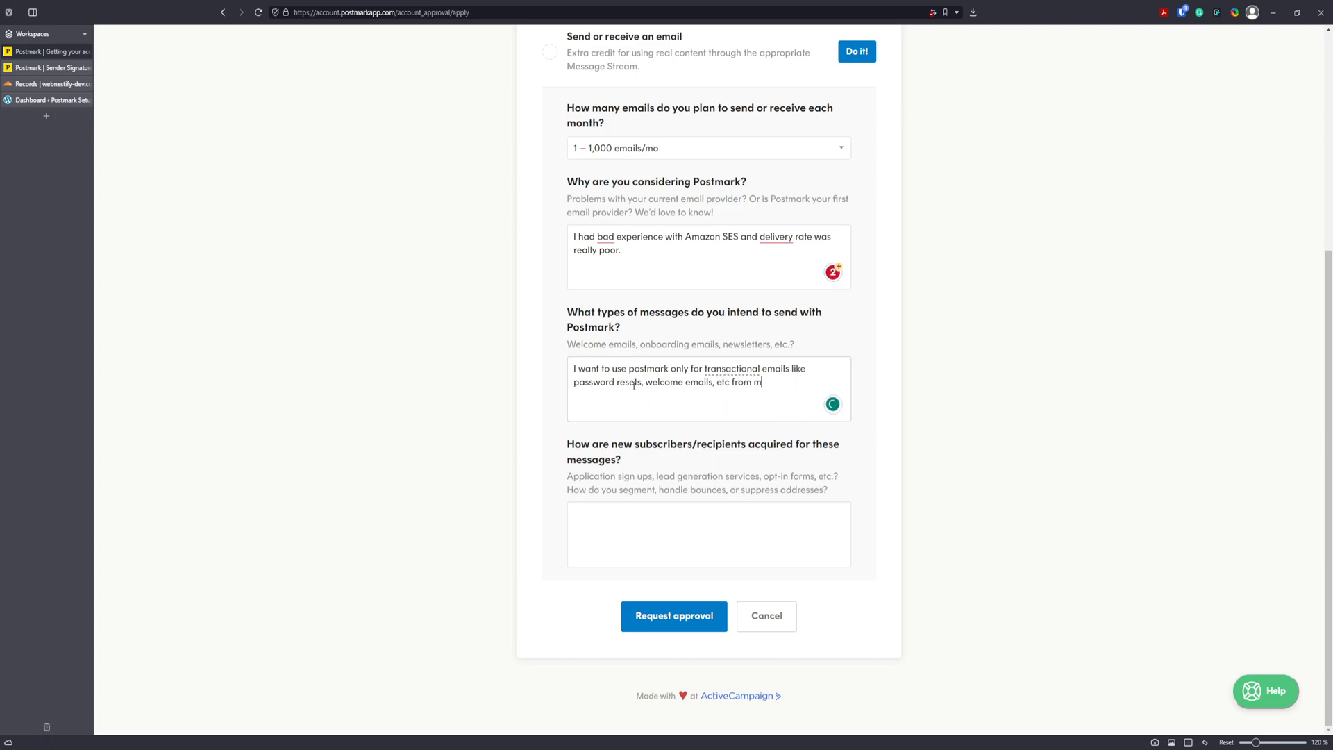
text(y Wordpress projects.)
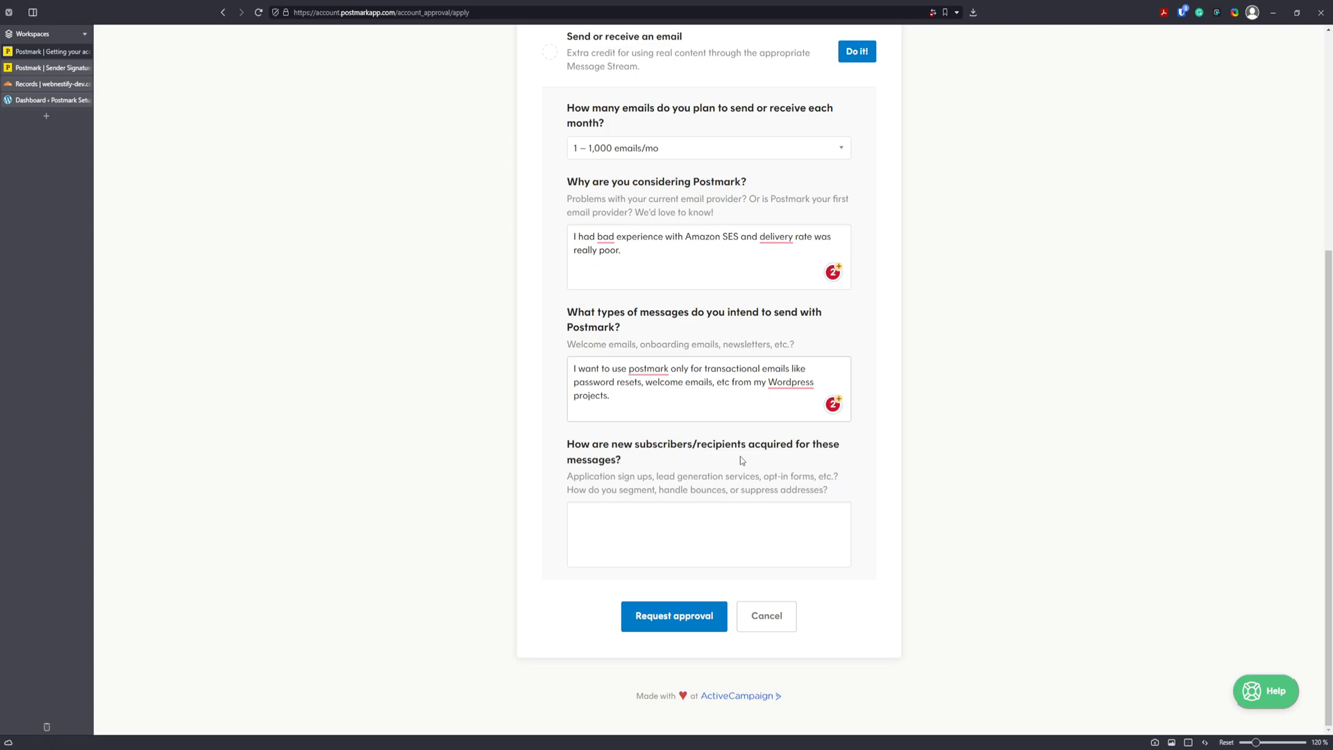
click(697, 530)
text(Visitors for the website can fill in the form to get )
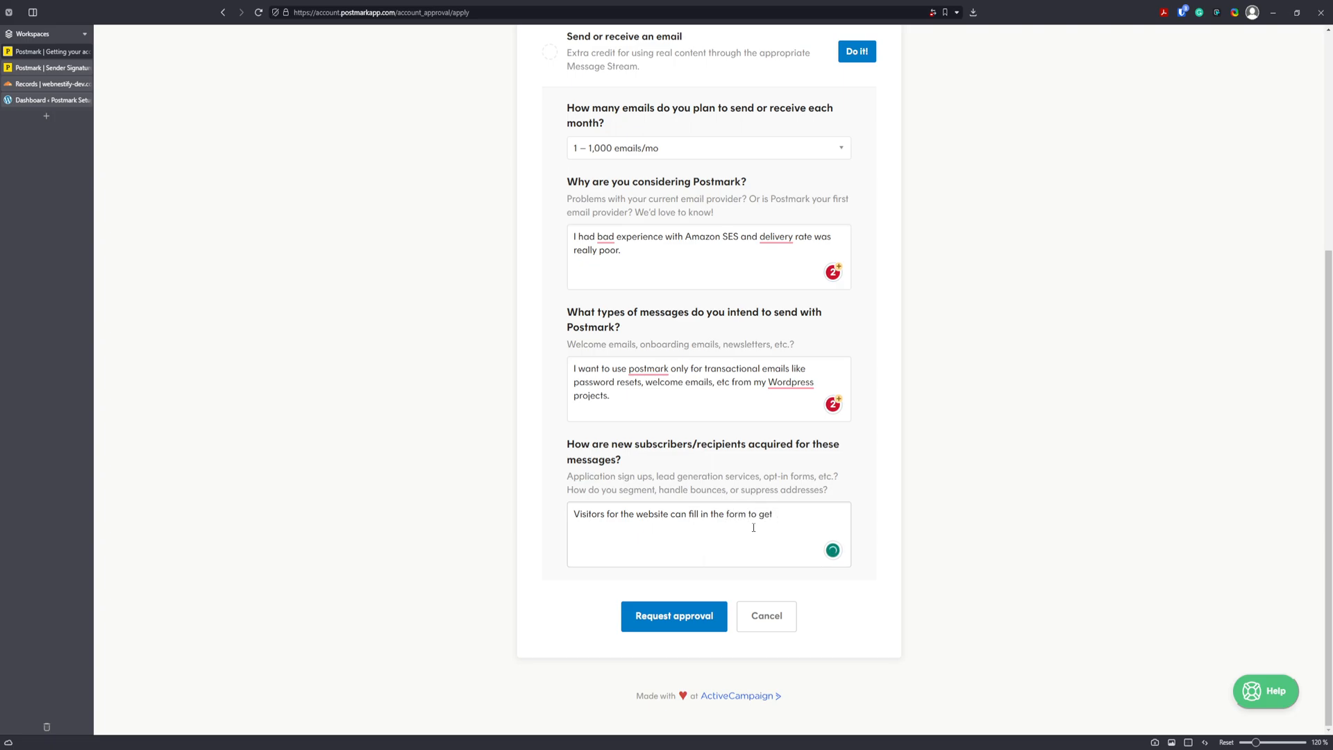
text(ticket reply /info and they can create account.)
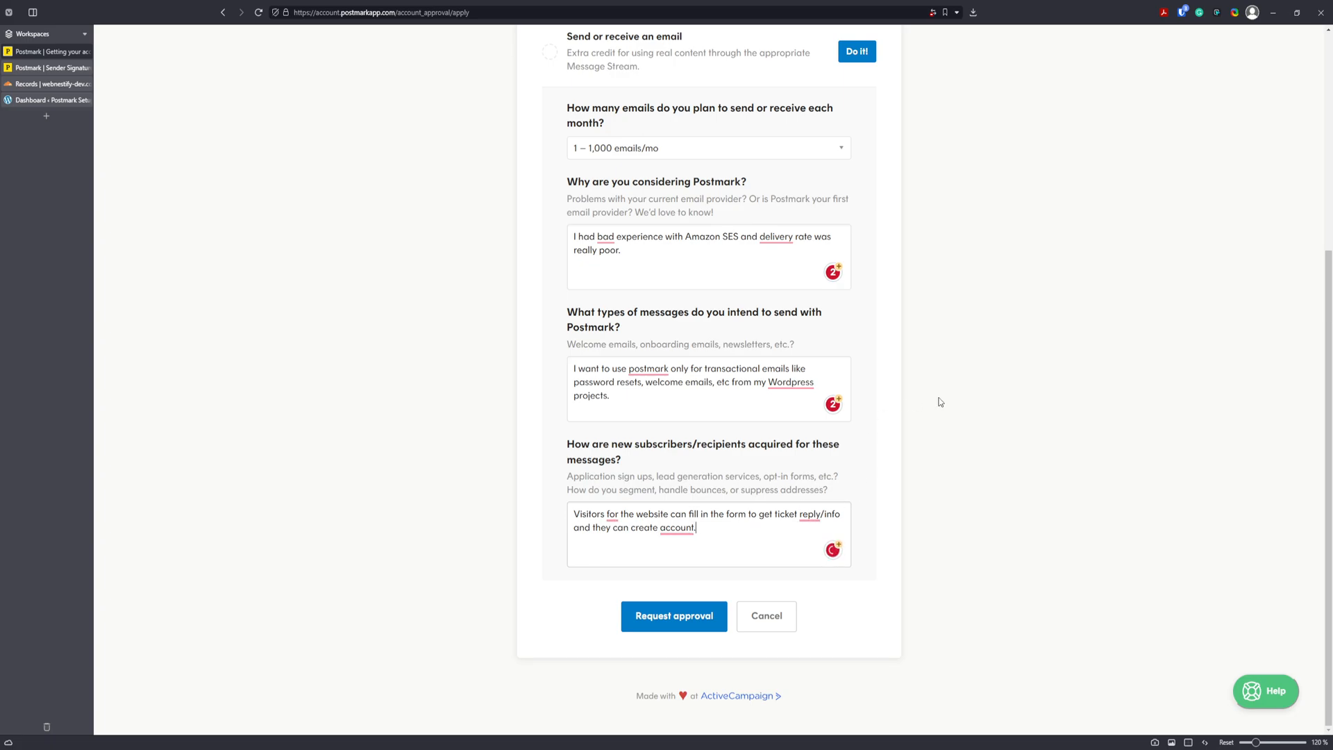
Submit the approval request, then open the wordpress stream's SMTP settings under Postmark Guide.
click(683, 618)
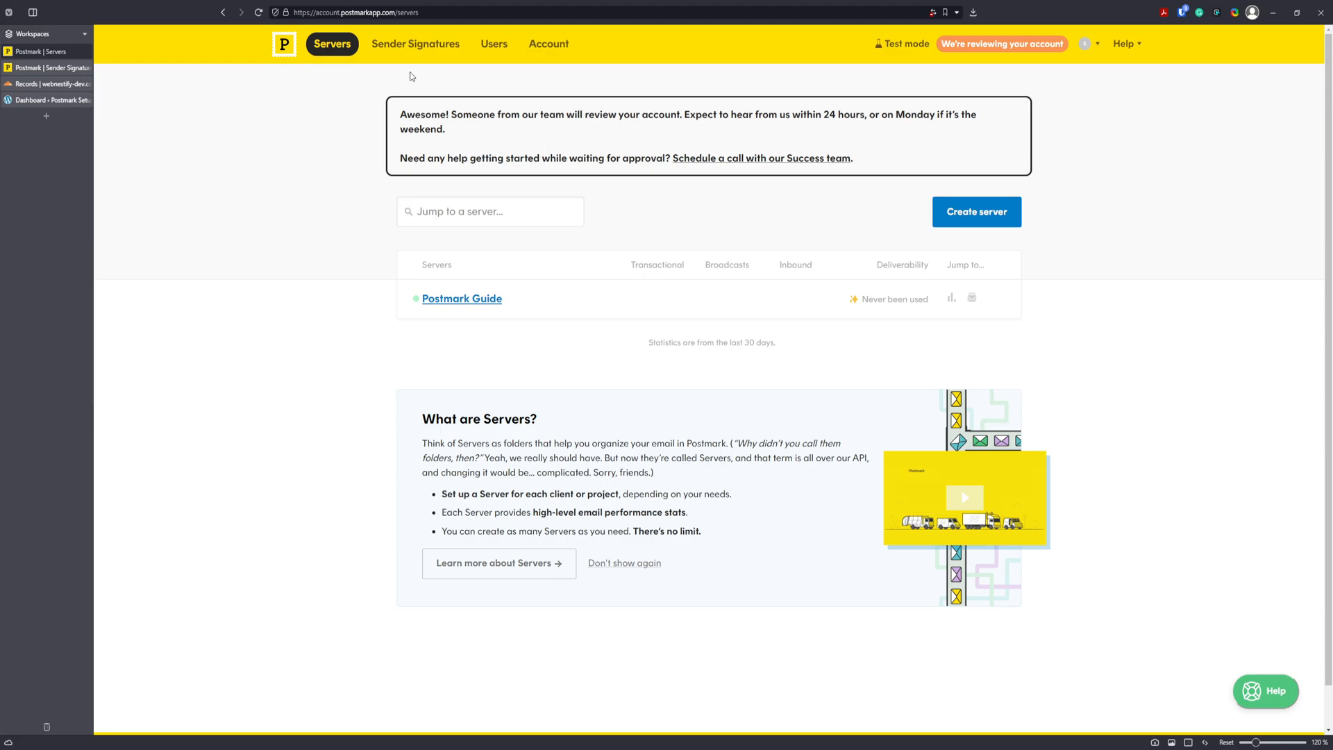
click(471, 300)
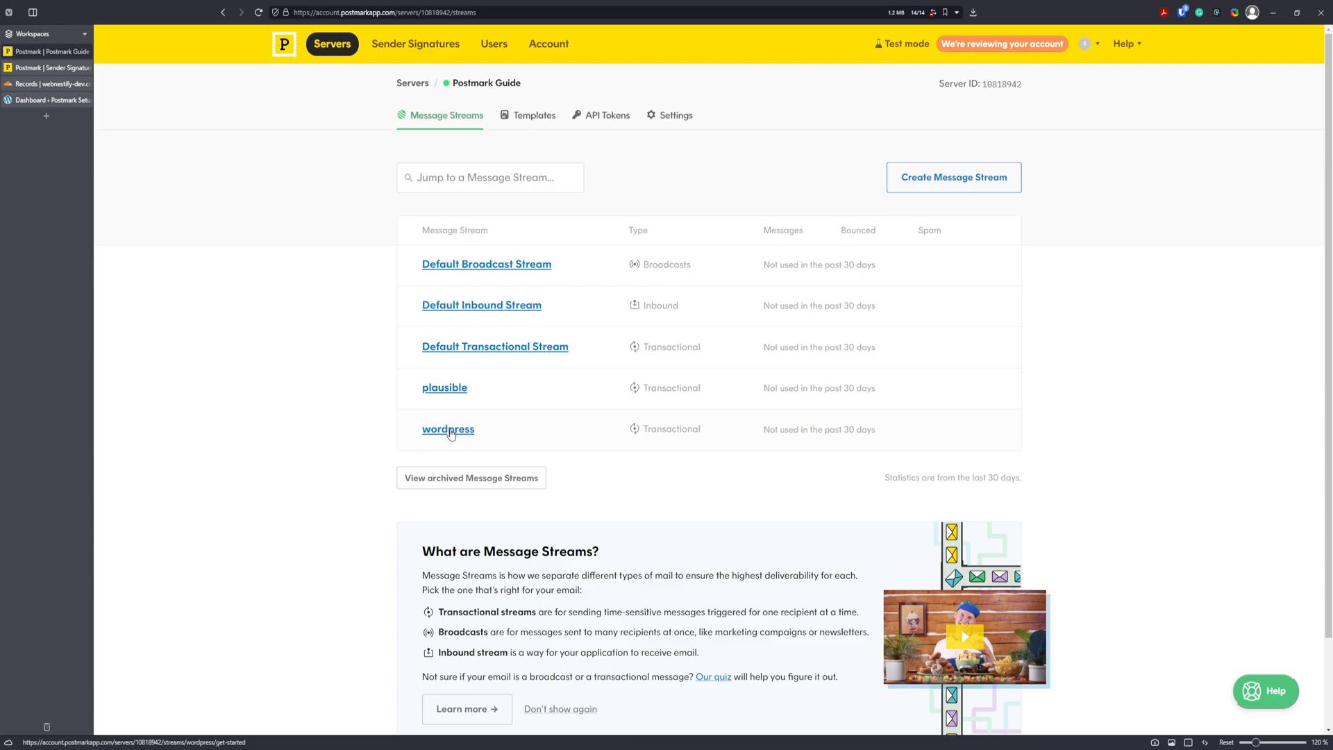
click(452, 431)
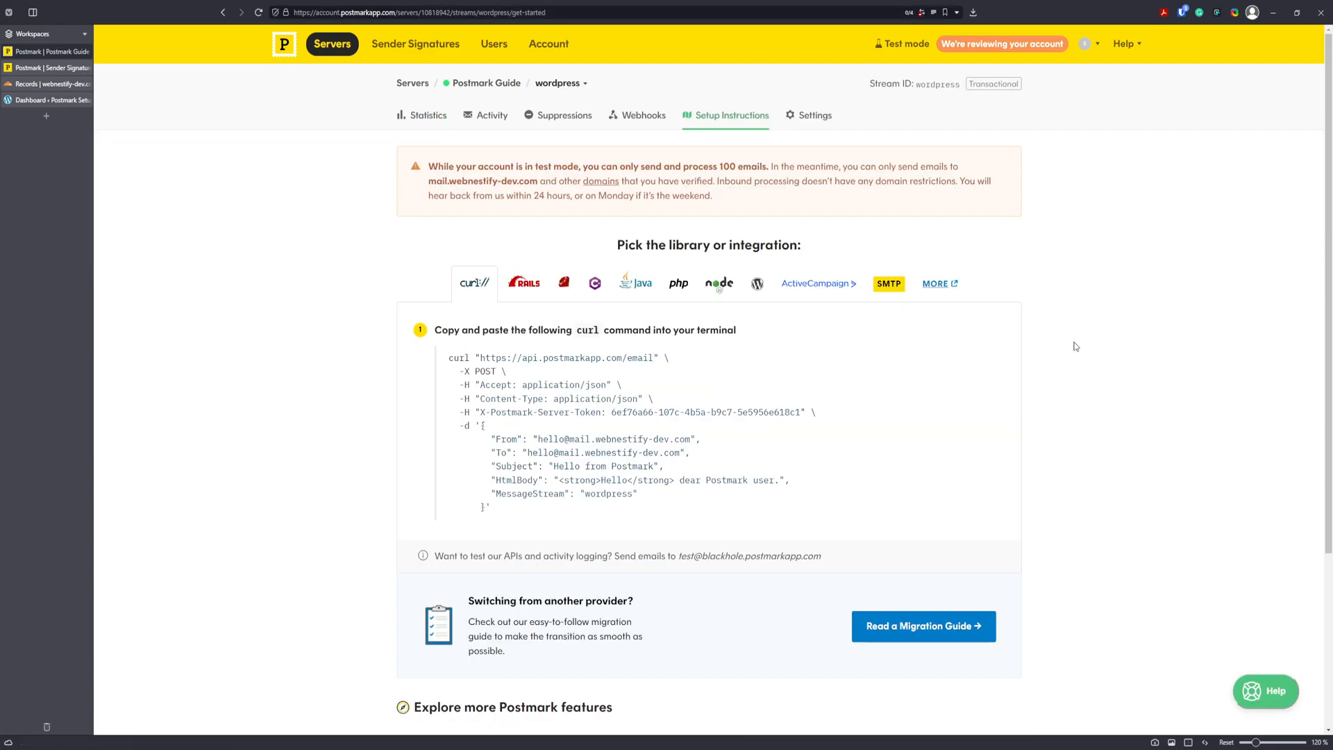
scroll(868, 328, down, 2)
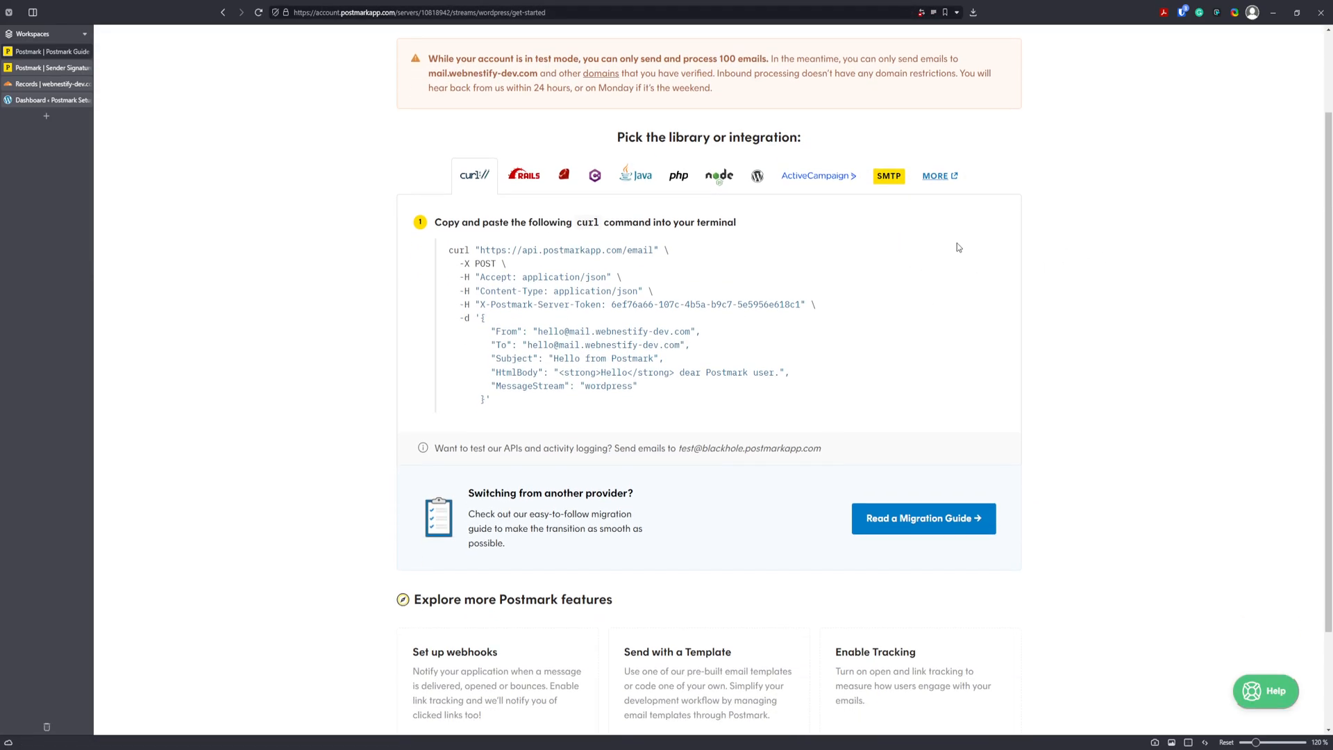
scroll(923, 196, up, 2)
Review the wordpress stream's server API token, SMTP credentials and X-PM-Message-Stream header in Settings.
click(823, 123)
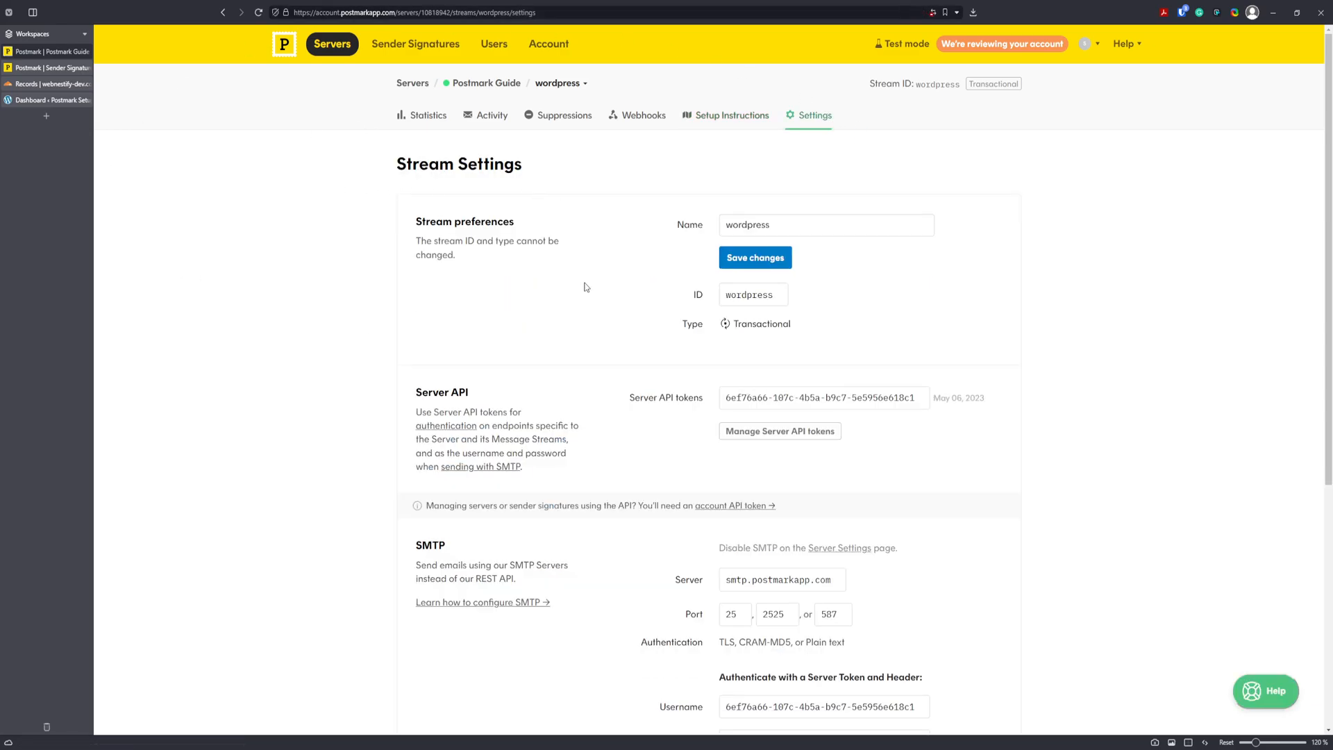
scroll(694, 306, down, 2)
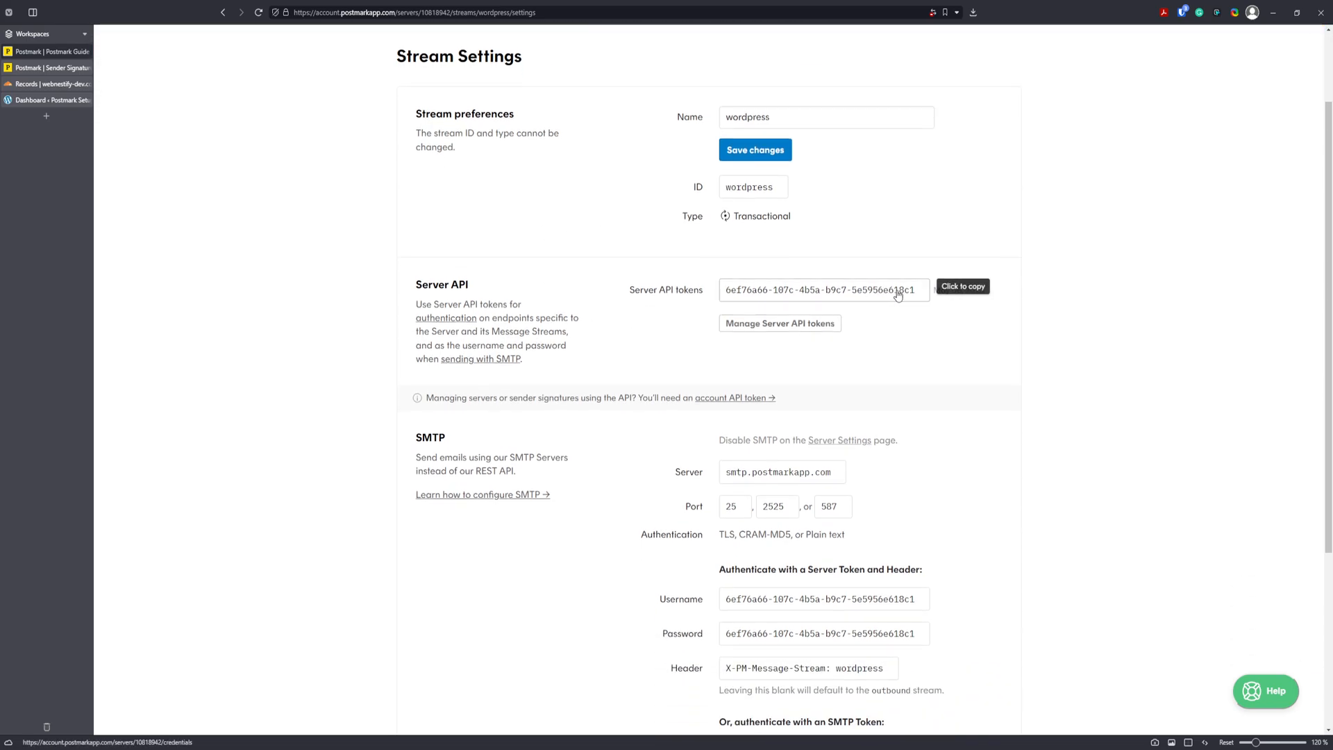
scroll(587, 247, down, 2)
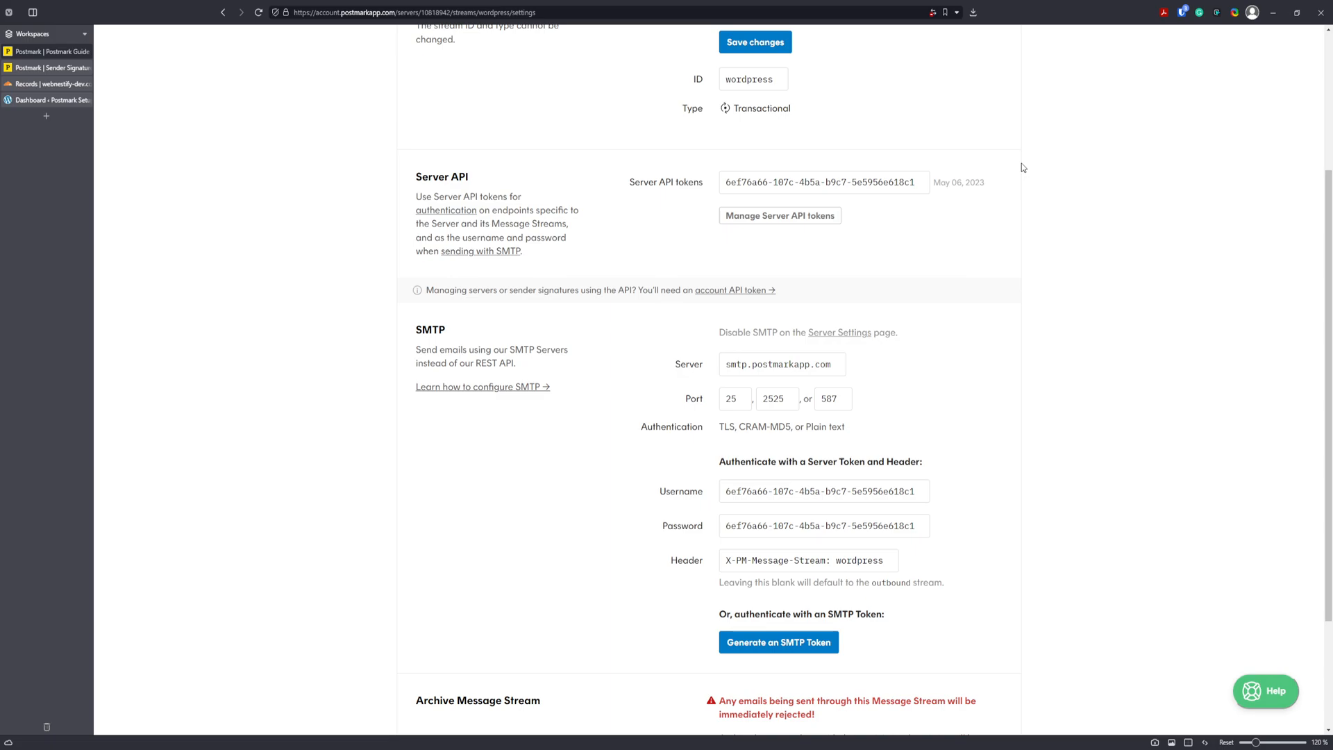
scroll(1180, 229, down, 2)
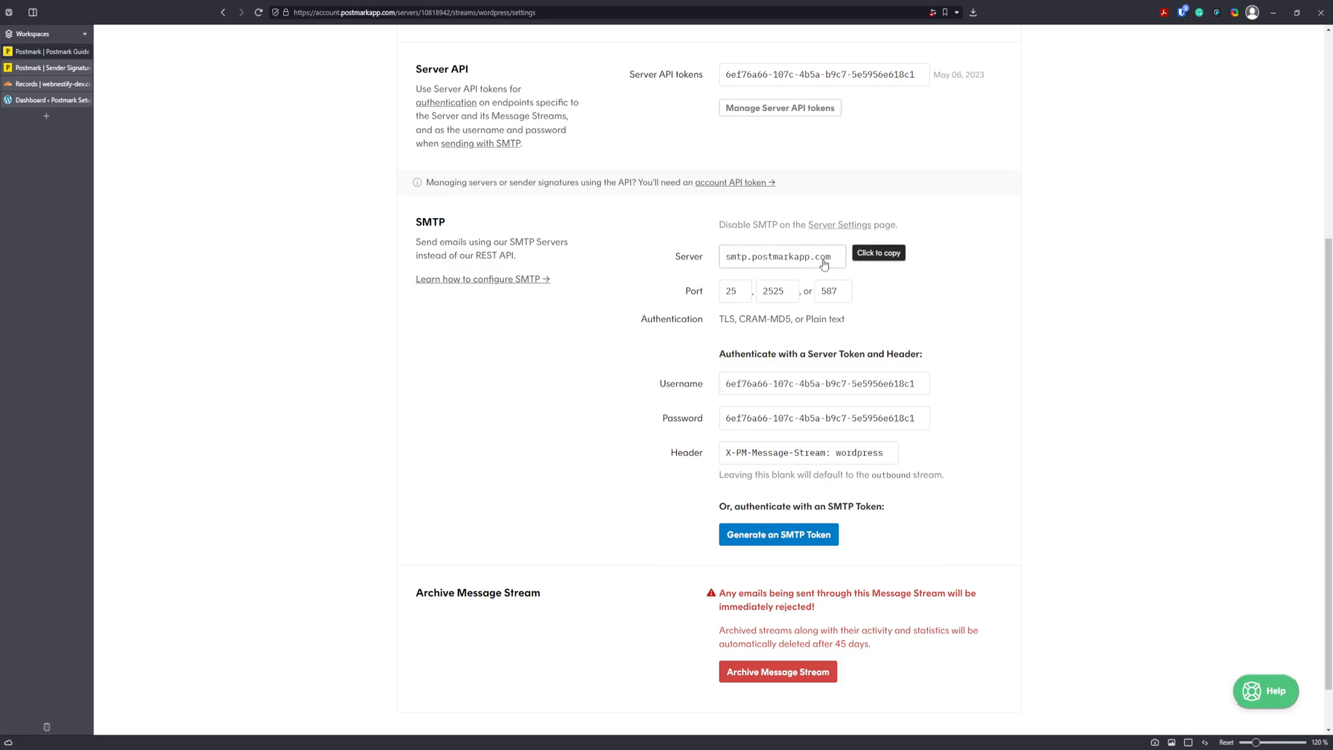
scroll(973, 247, down, 1)
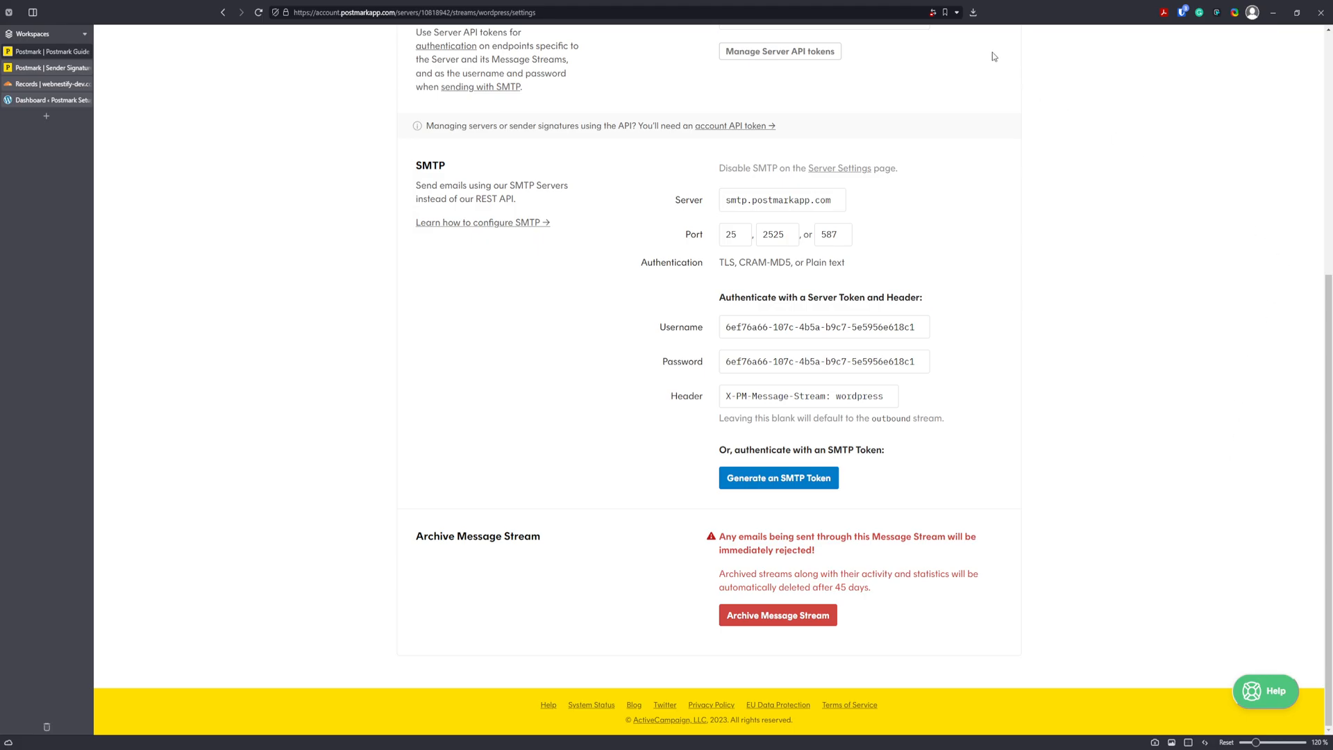
scroll(972, 348, up, 5)
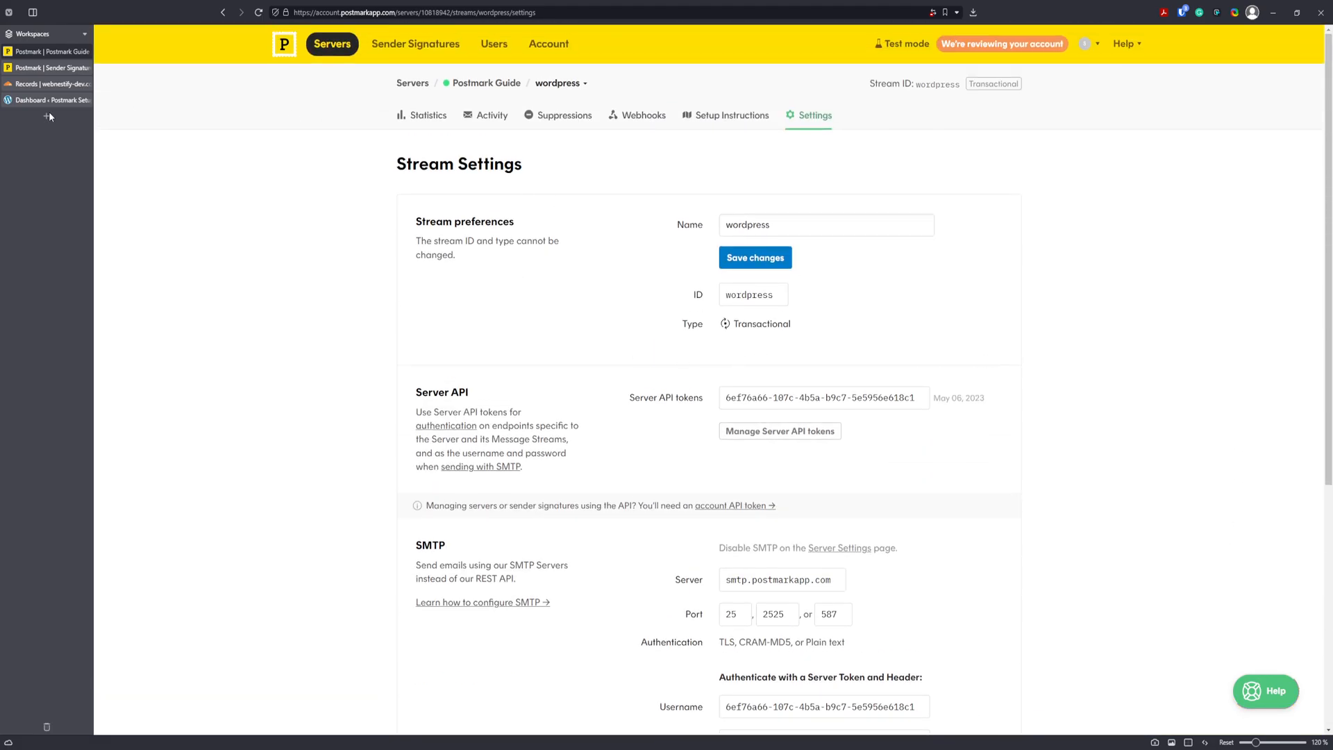
Search plugins for 'postmark', then install and activate ActiveCampaign Postmark (Official).
click(32, 101)
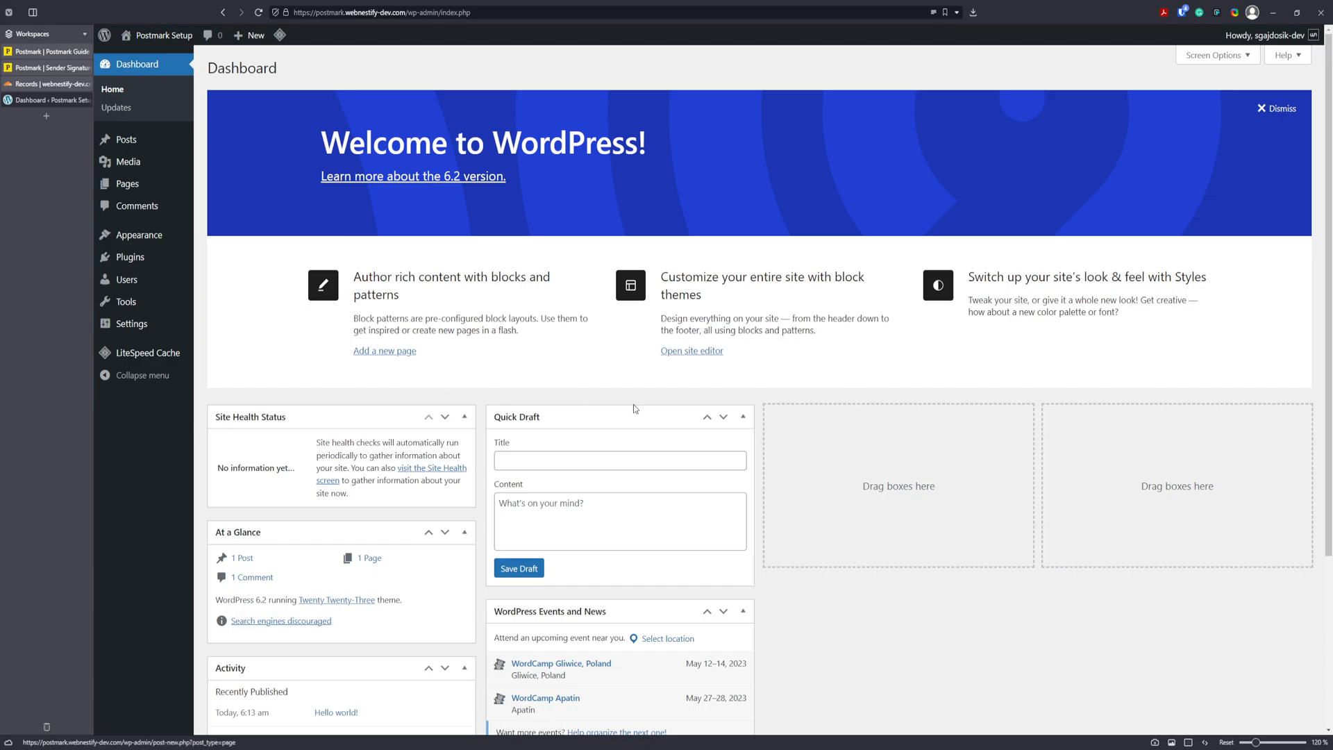
mouse_move(97, 266)
click(229, 279)
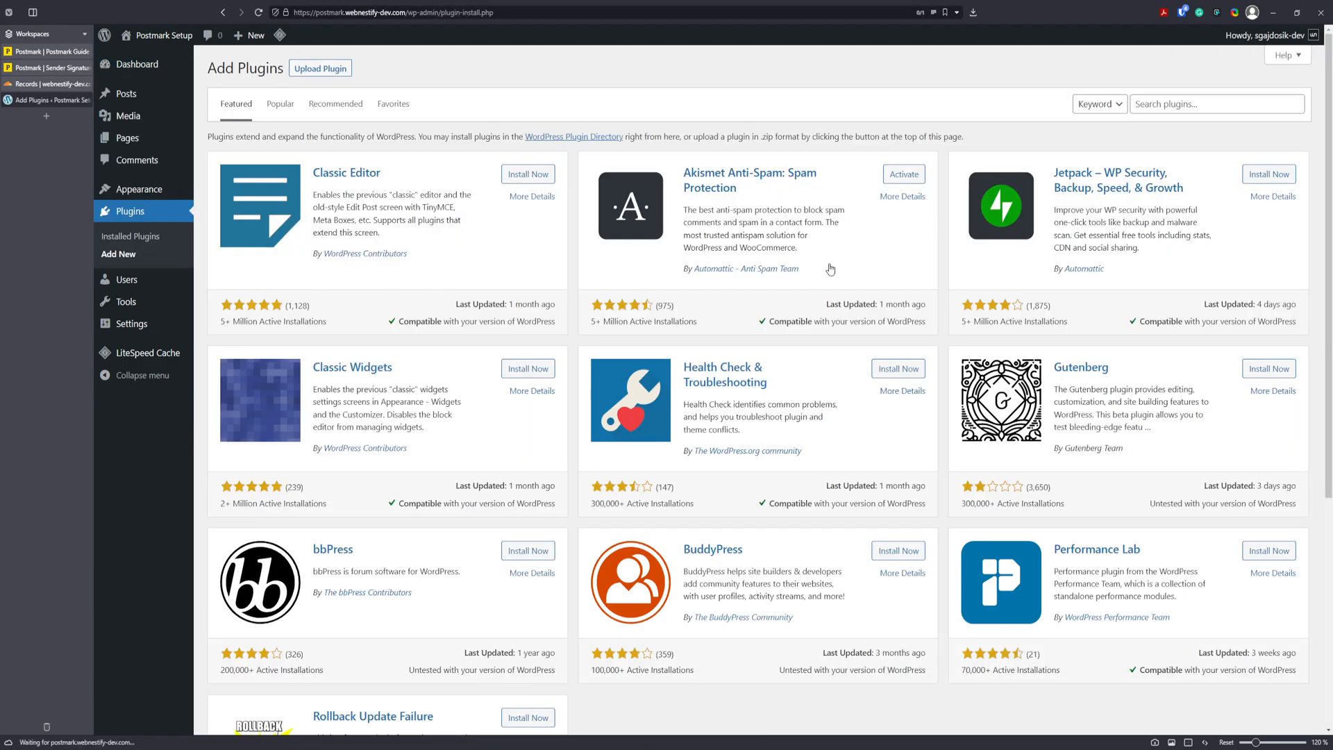
click(1173, 103)
text(postmark)
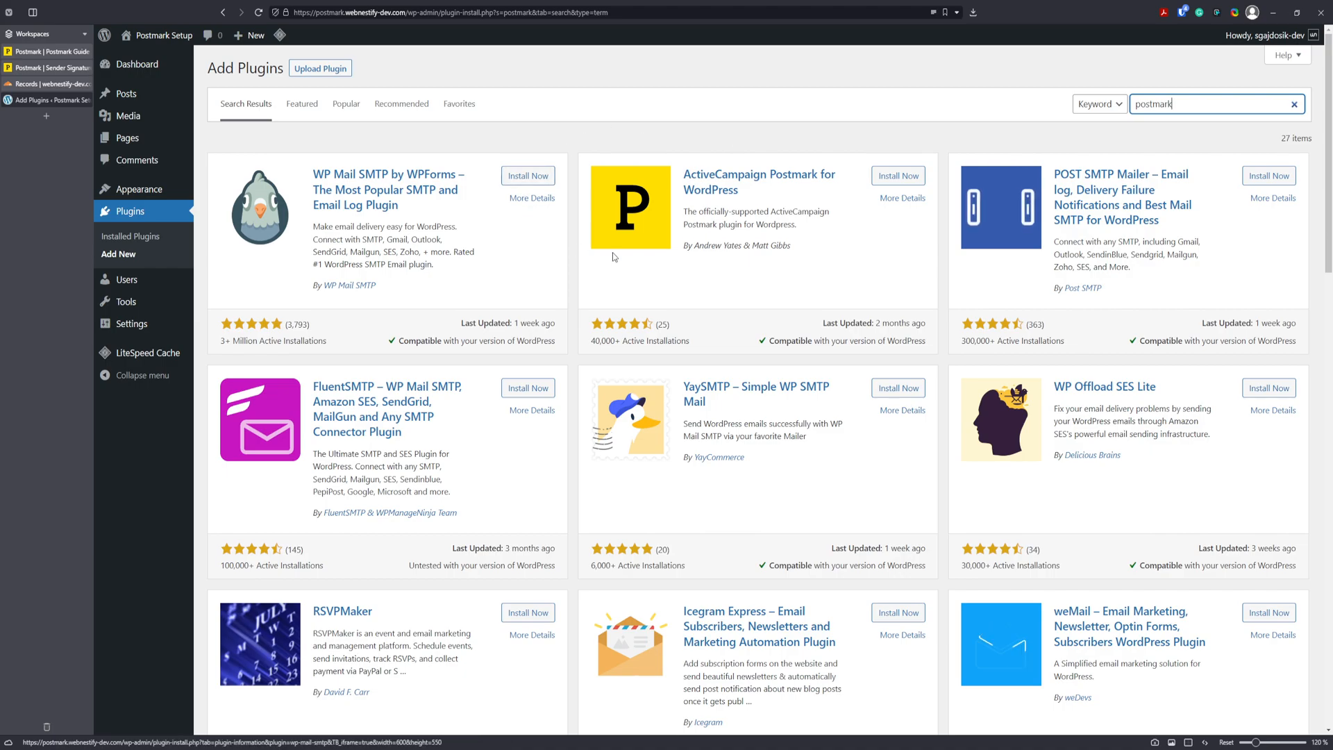
click(897, 176)
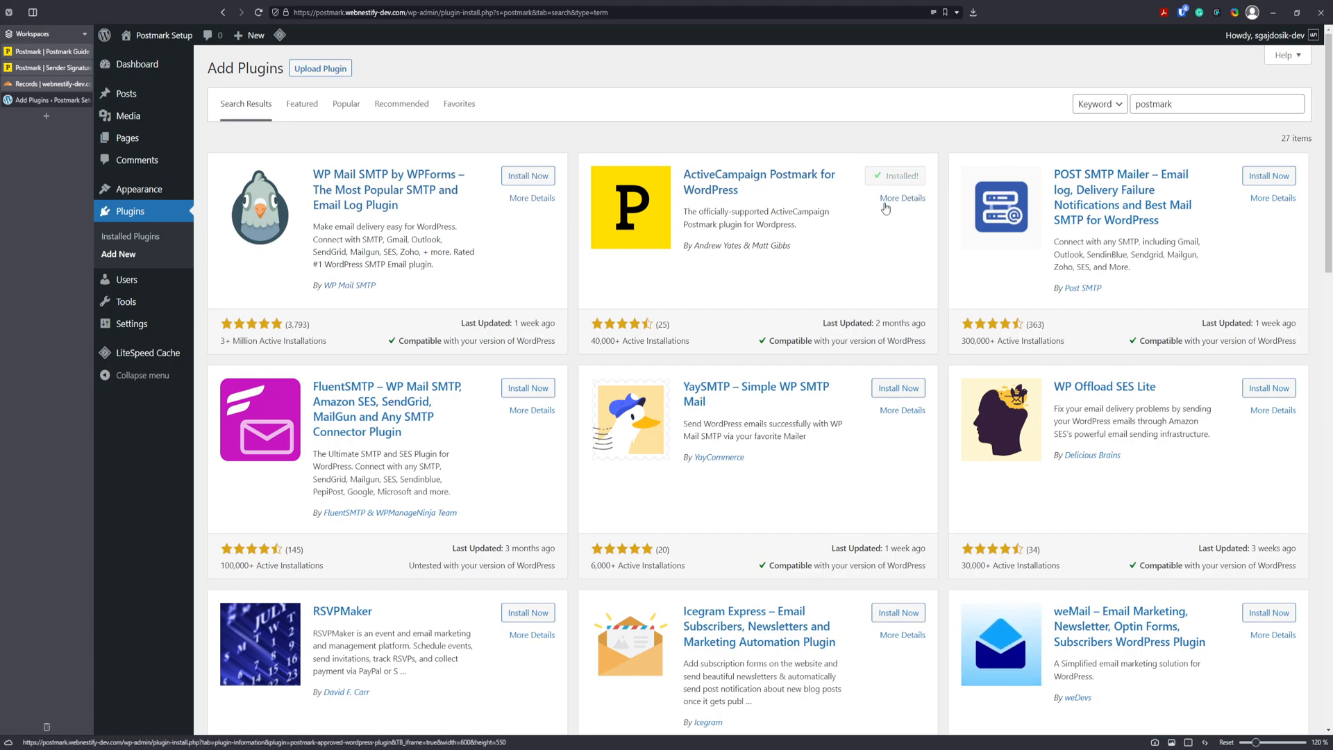
click(903, 179)
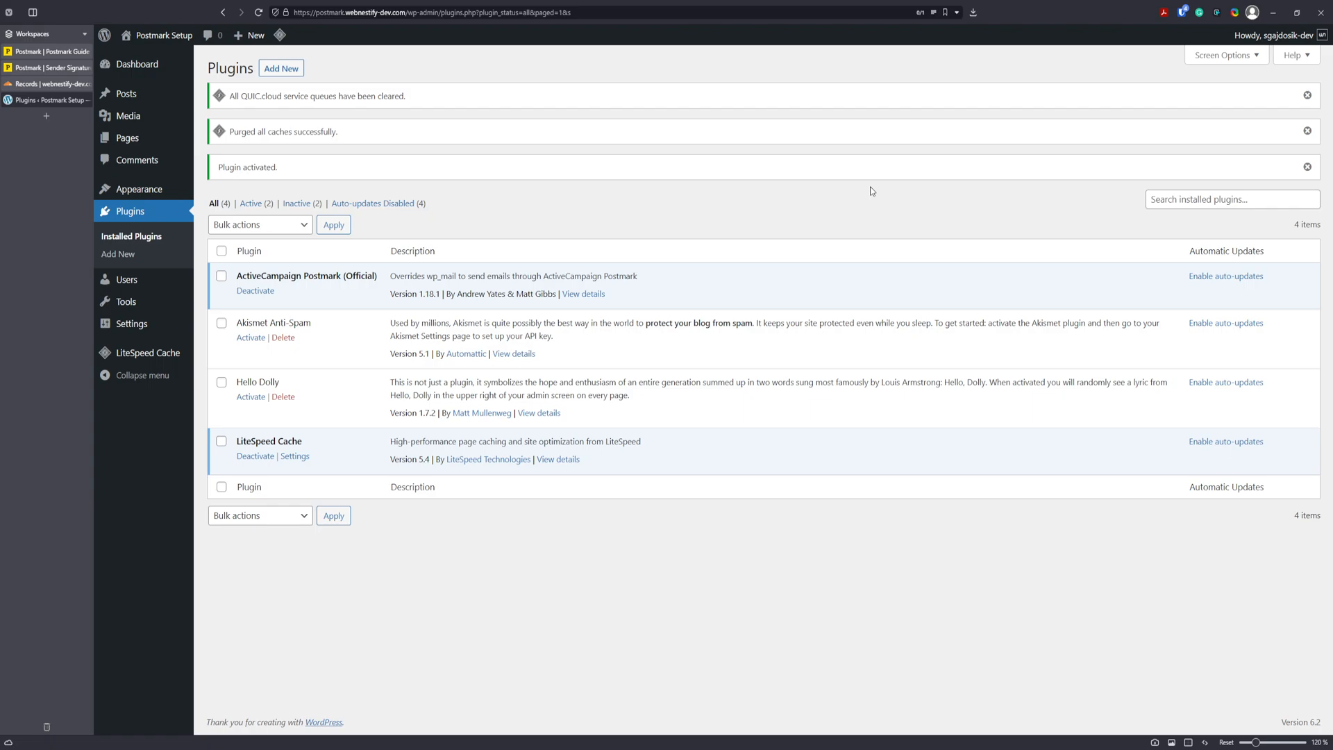
Show the ActiveCampaign Postmark plugin settings side by side with the Postmark wordpress stream settings.
mouse_move(132, 324)
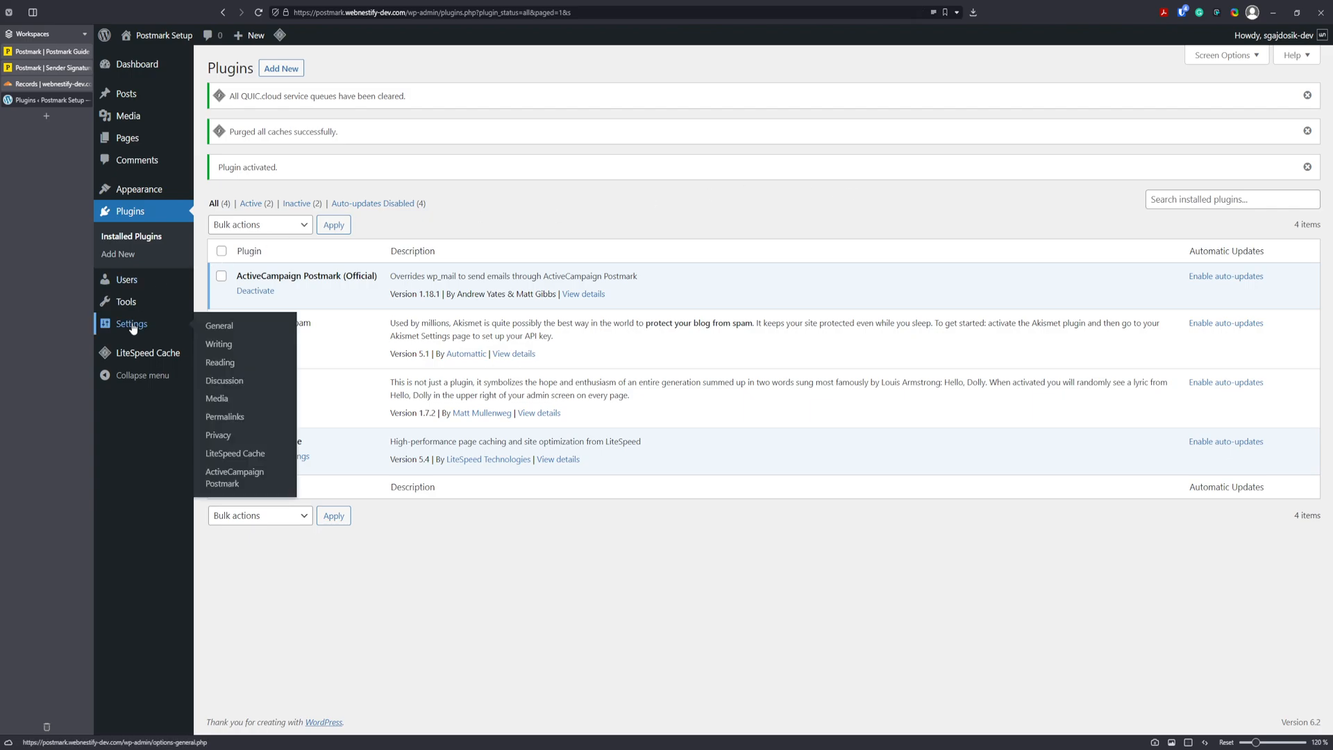
click(250, 484)
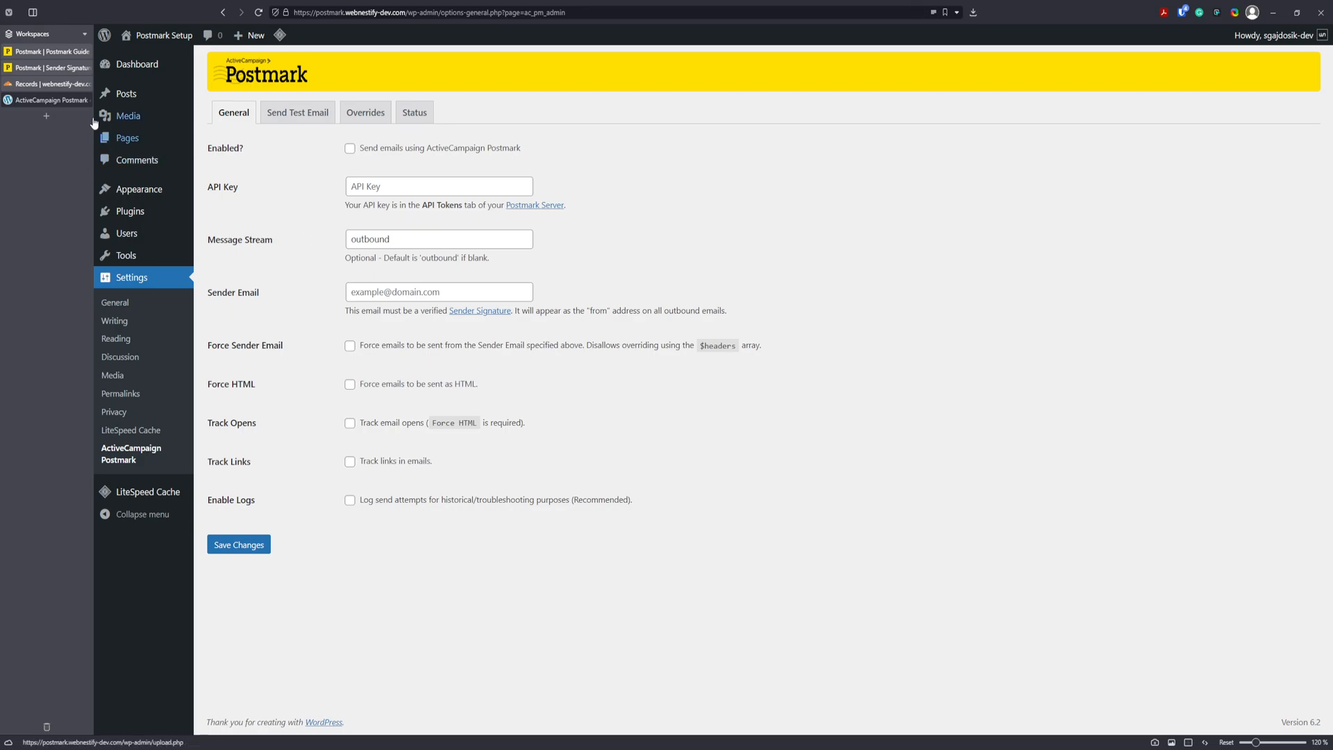
ctrl+click(52, 69)
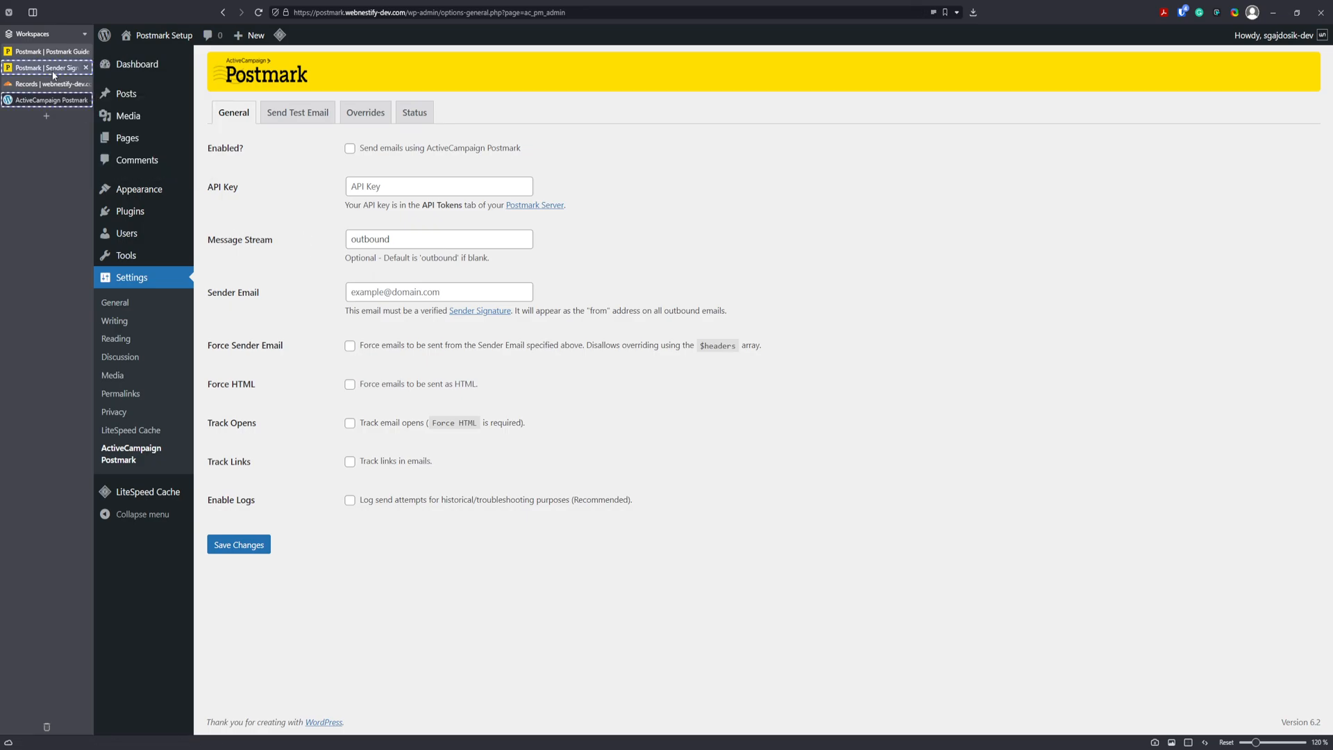
key(ctrl+F9)
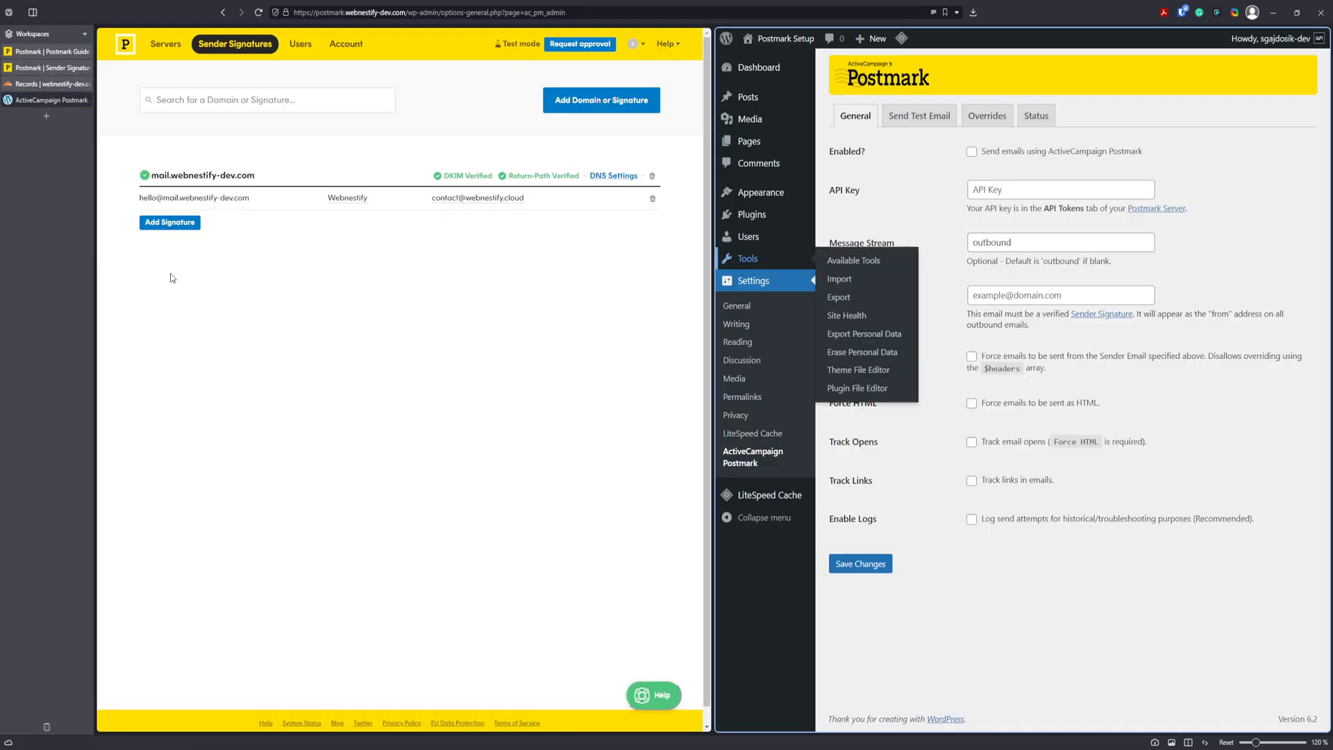
click(155, 45)
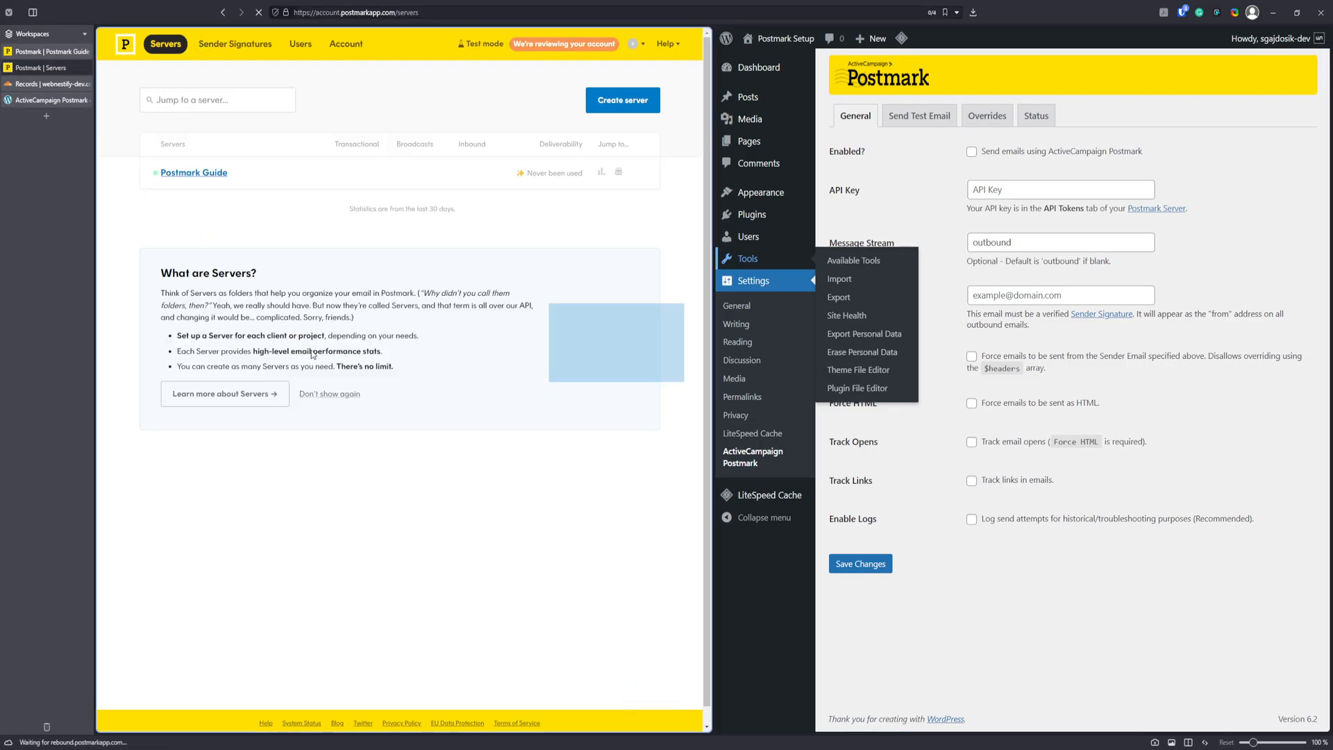
click(194, 174)
click(186, 363)
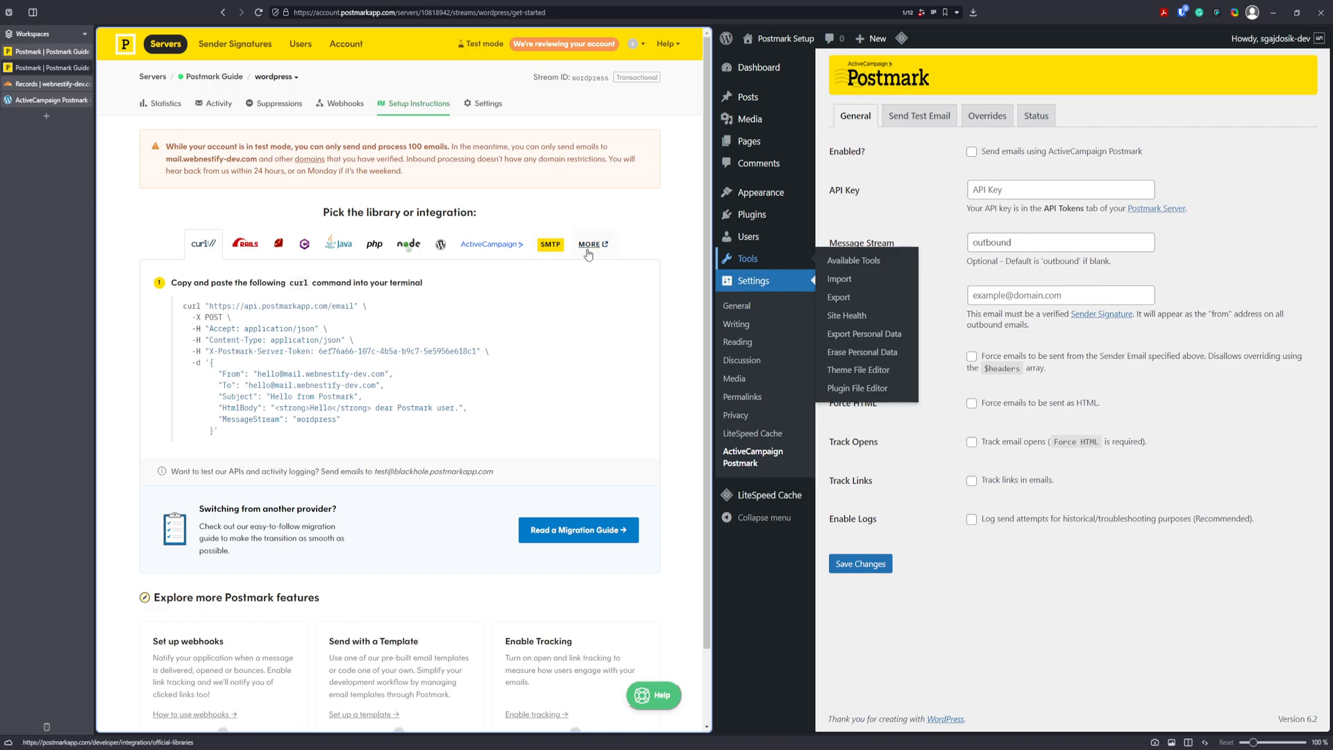
click(497, 118)
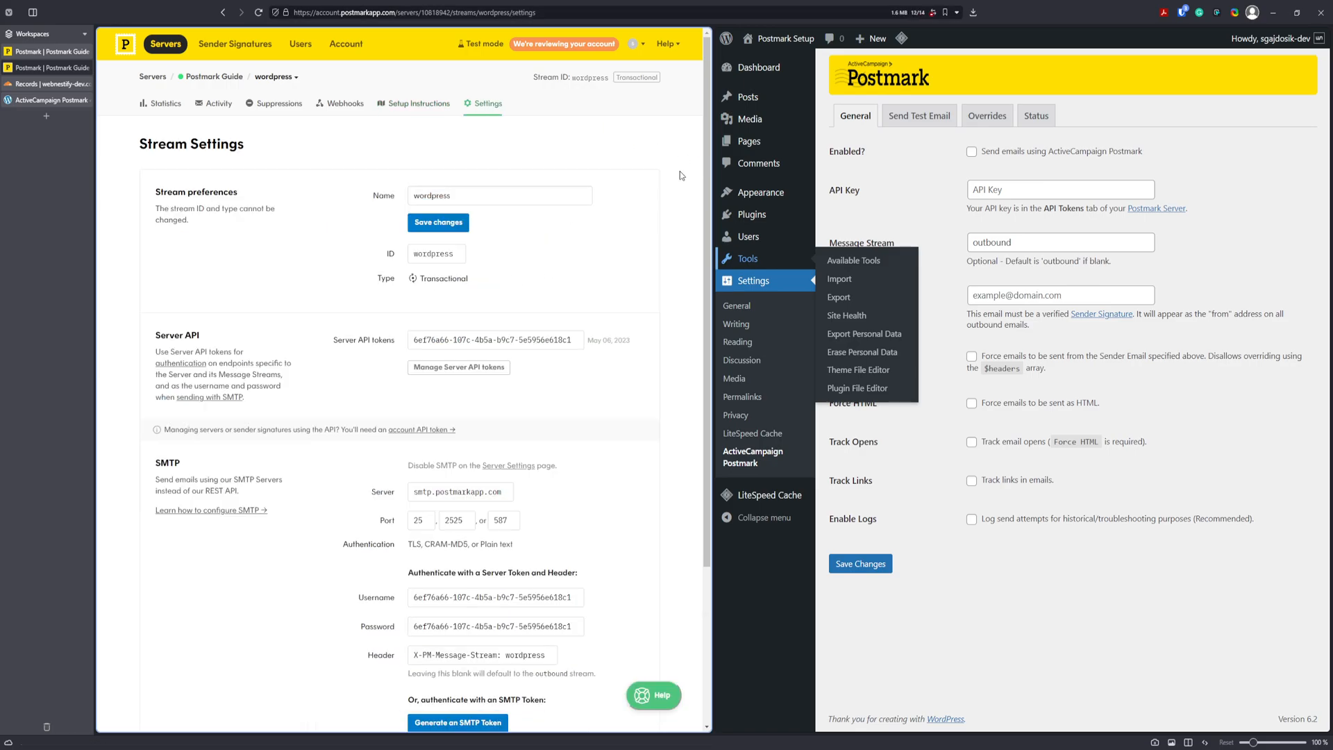
key(ctrl+plus)
key(ctrl+plus)
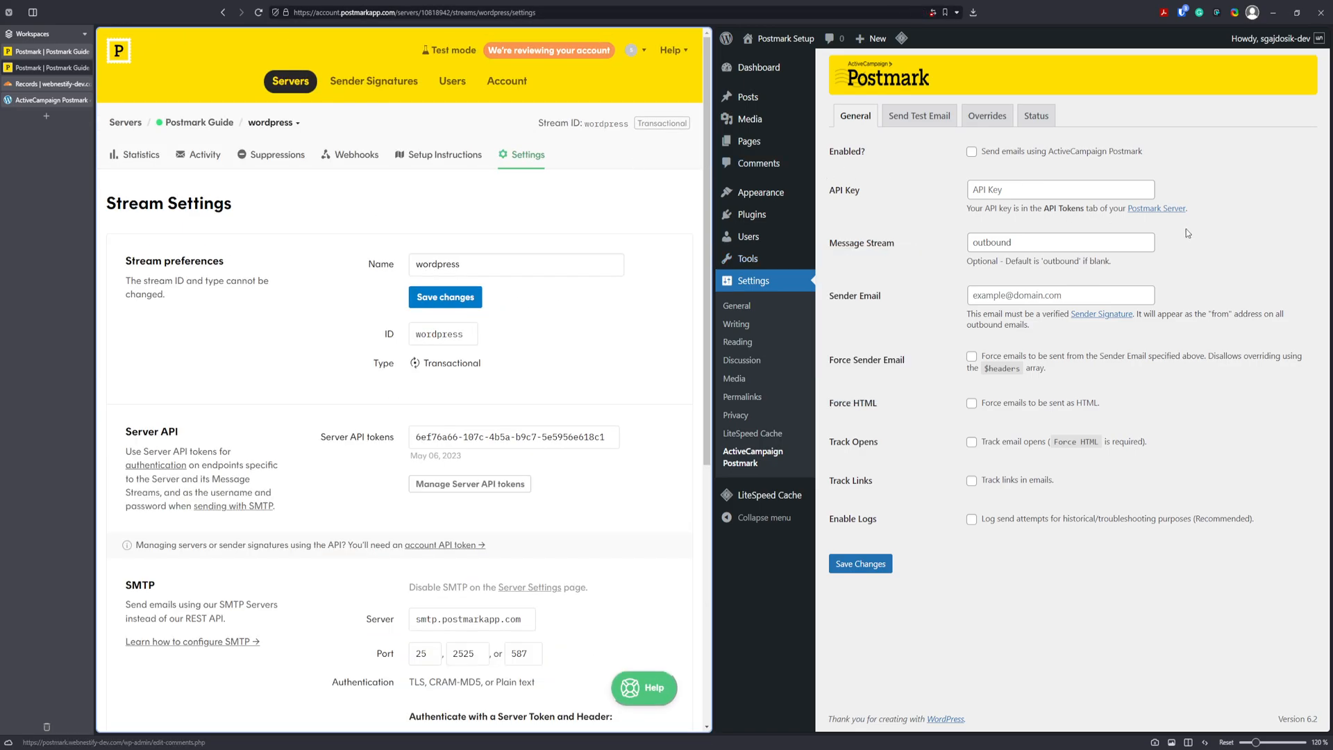
click(1293, 275)
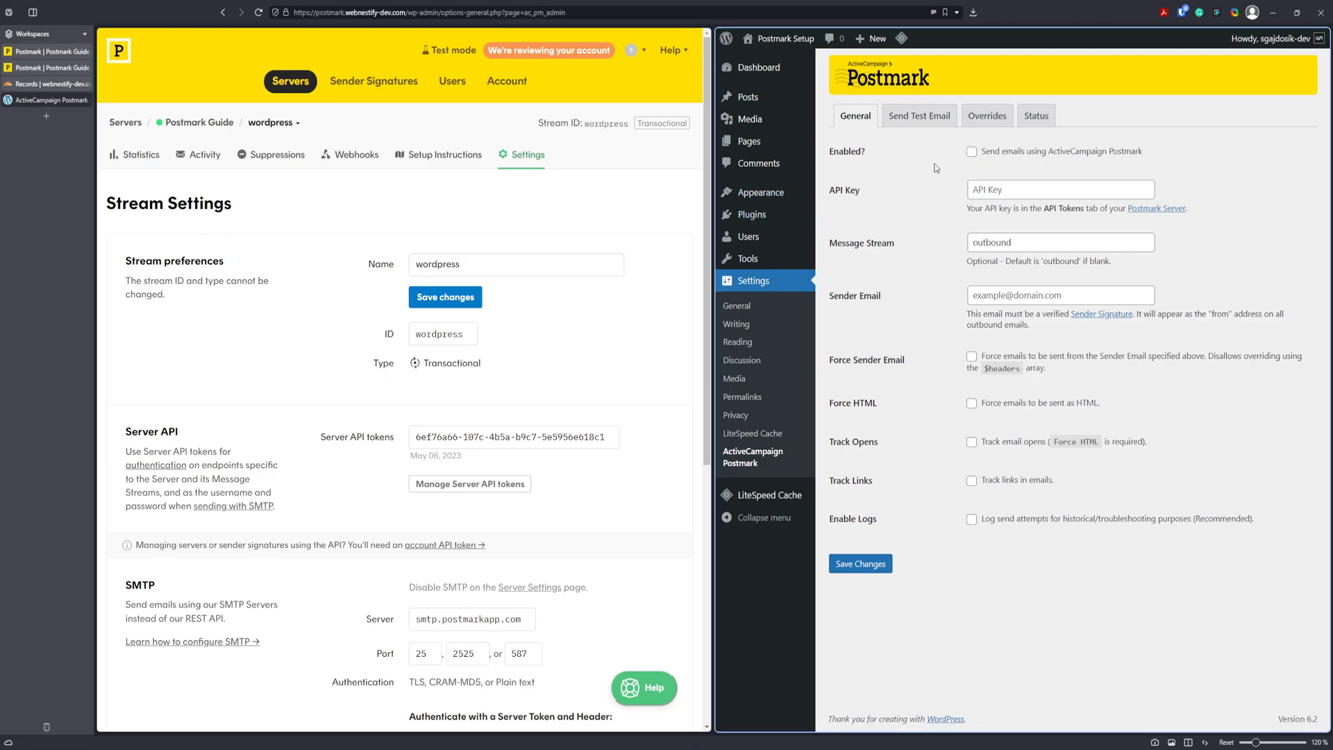
Enable the plugin and paste in the server API token and the 'wordpress' message stream ID.
click(972, 151)
scroll(597, 381, down, 2)
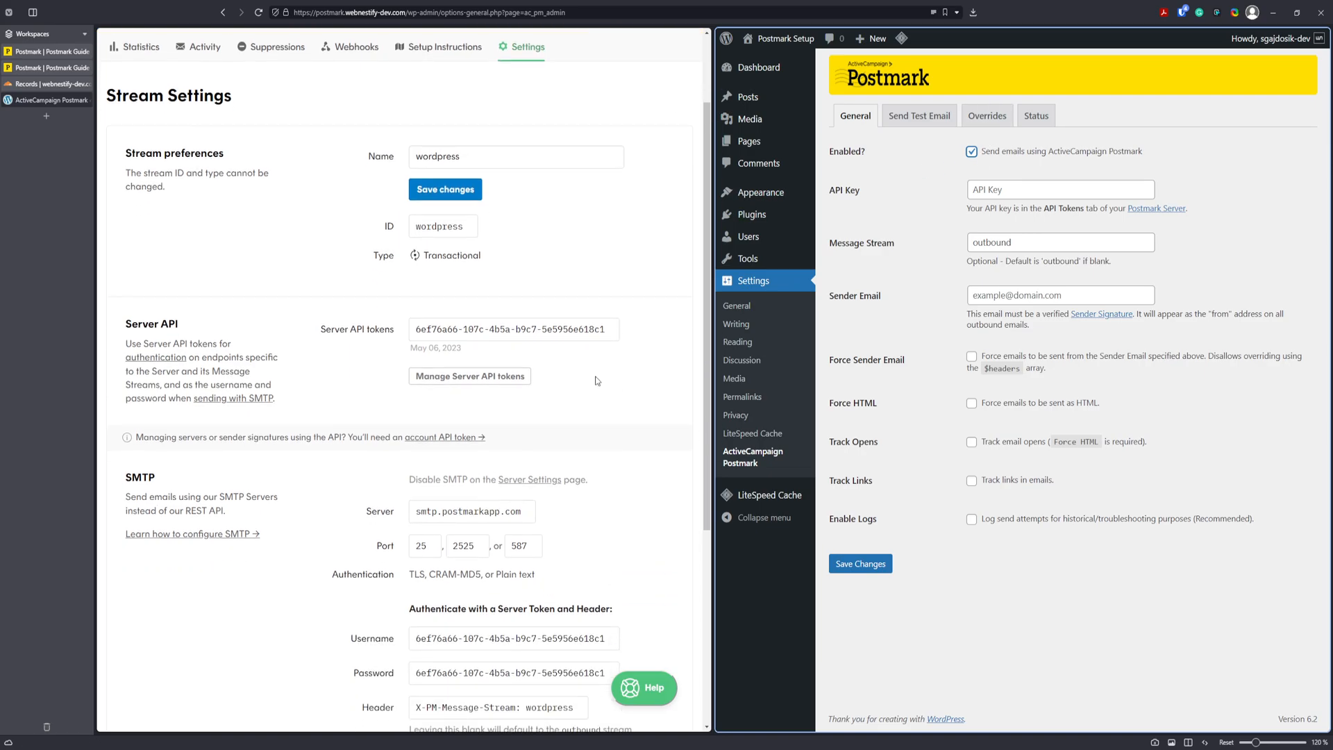
click(538, 340)
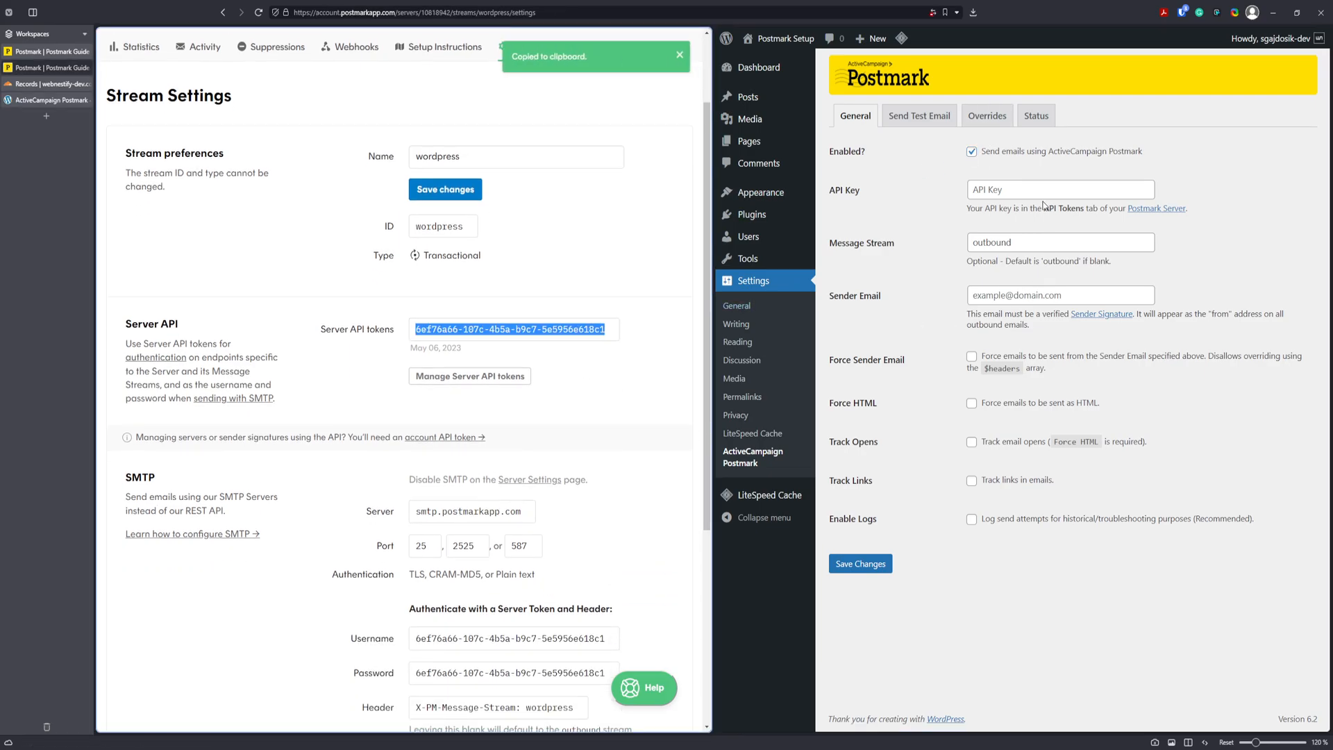
click(1060, 190)
key(ctrl+v)
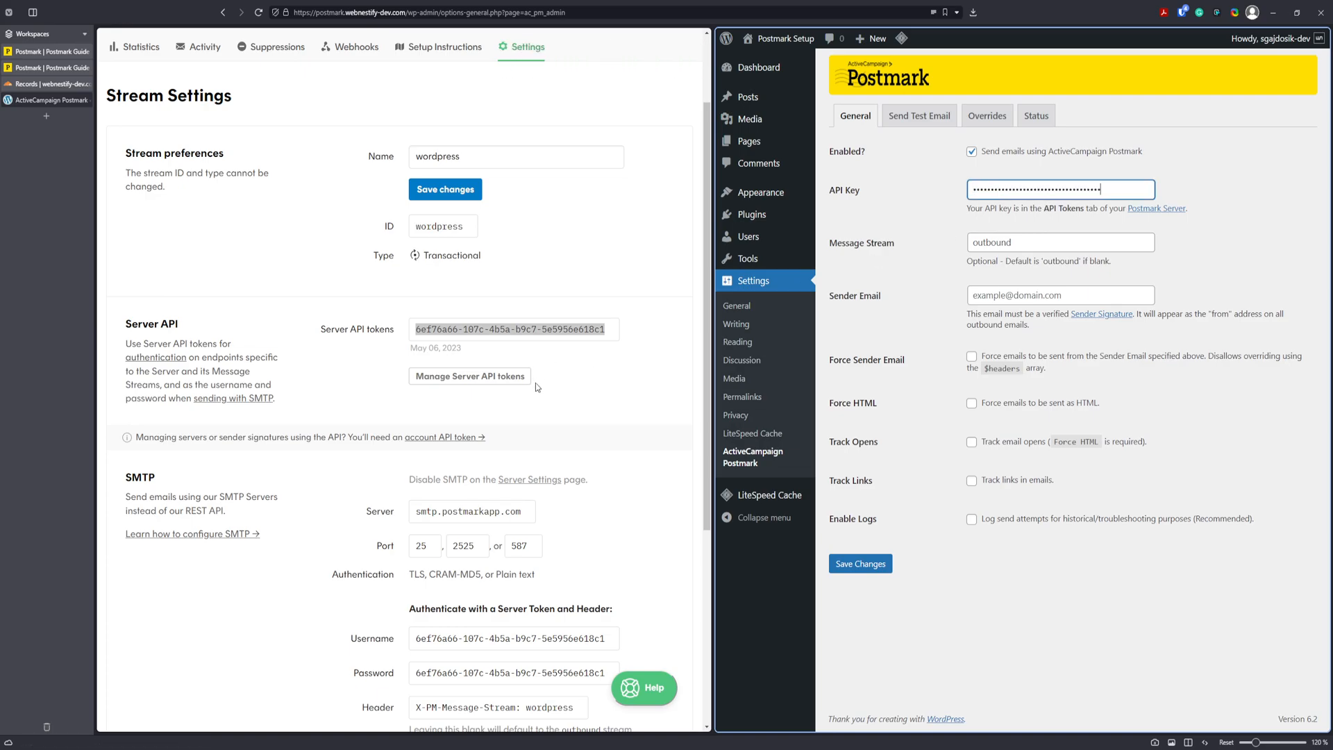
click(441, 232)
click(1015, 242)
key(ctrl+v)
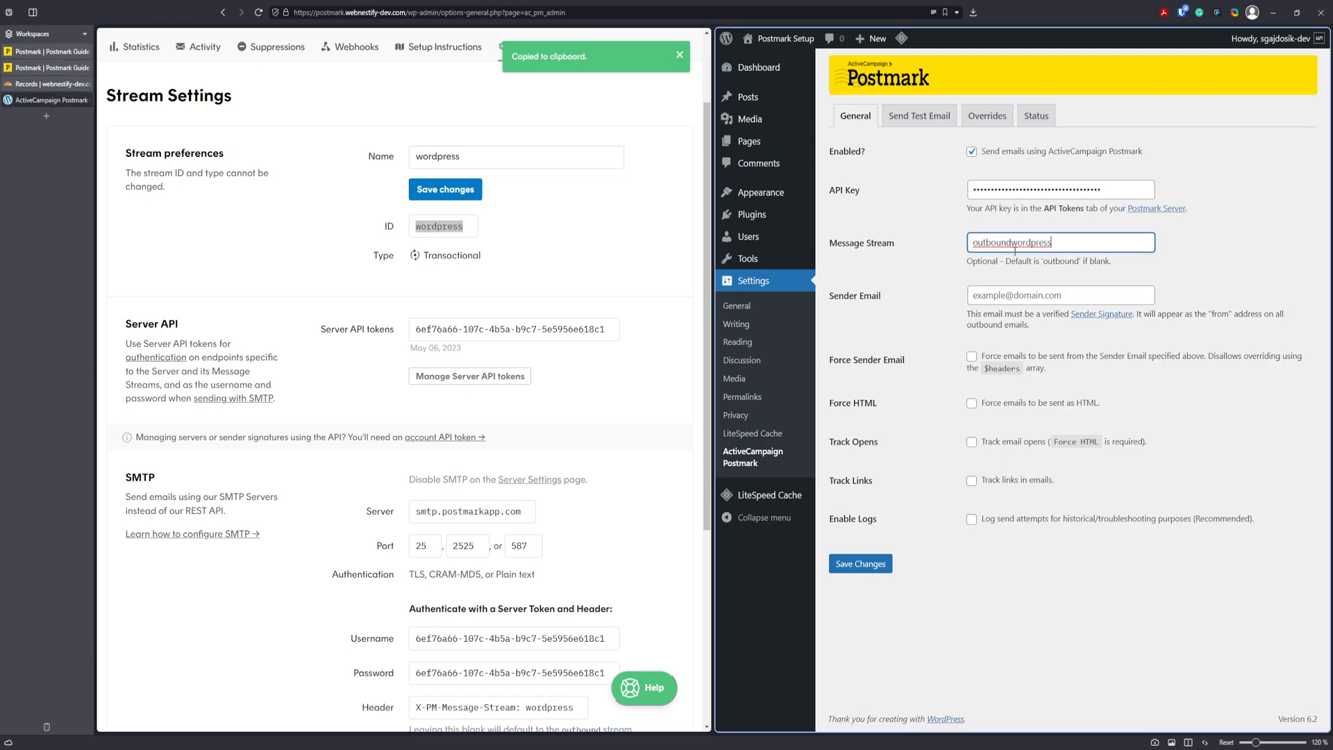
click(452, 227)
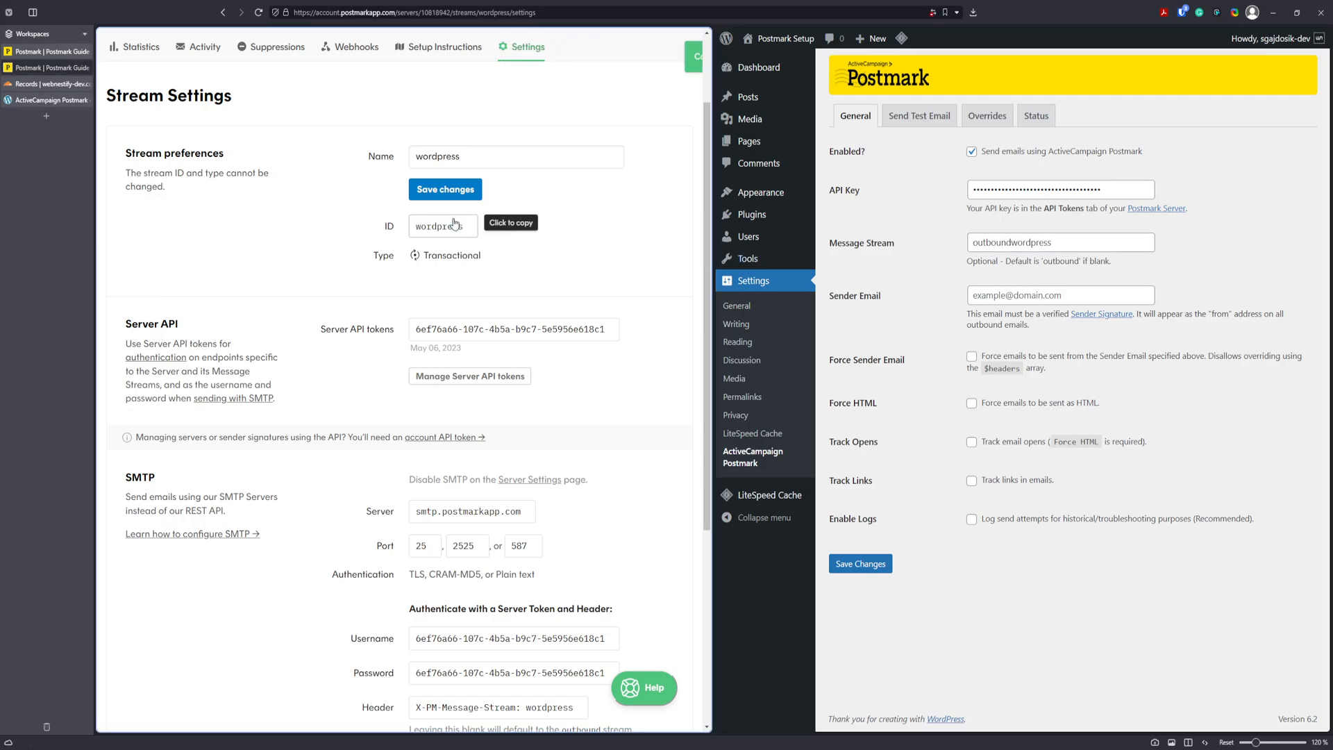
double_click(1039, 240)
key(ctrl+v)
Enter the sender email, enable force sender, force HTML, open and link tracking, and logging, then save.
click(1054, 304)
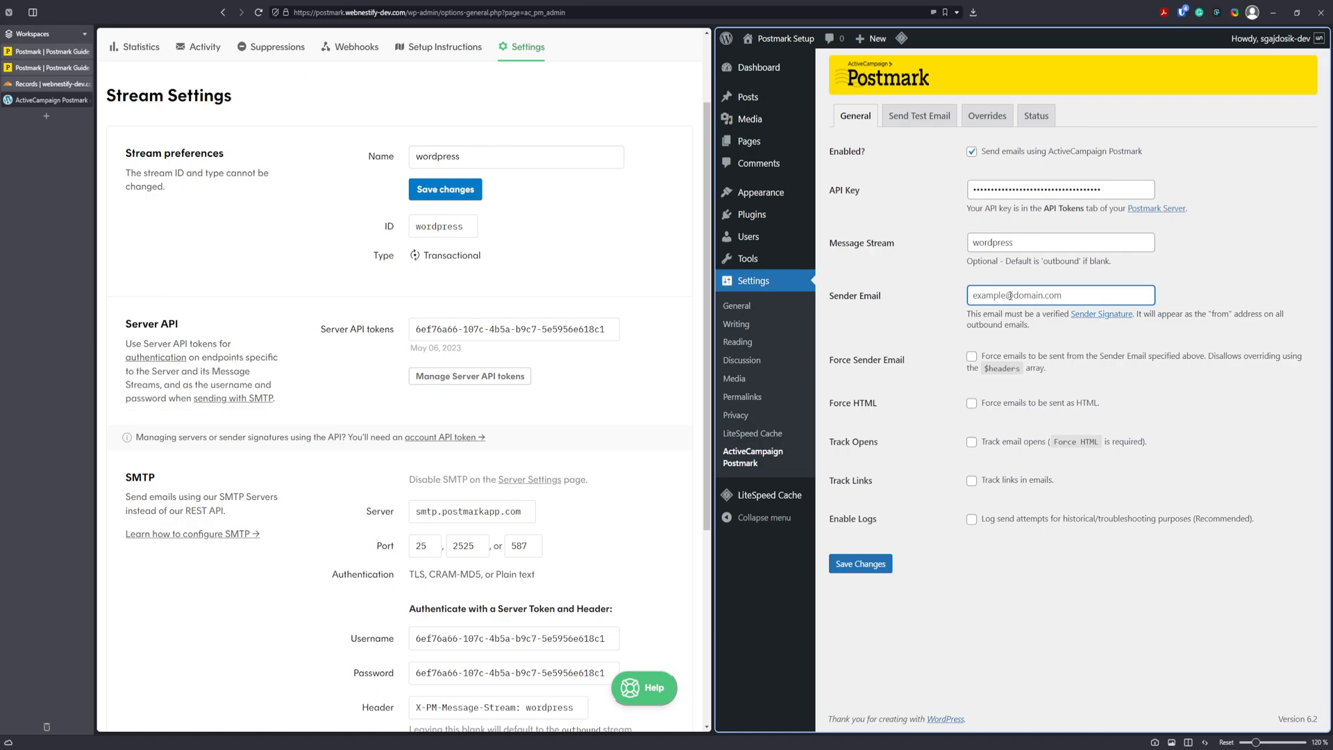
click(972, 357)
click(972, 406)
click(972, 442)
click(971, 480)
click(970, 520)
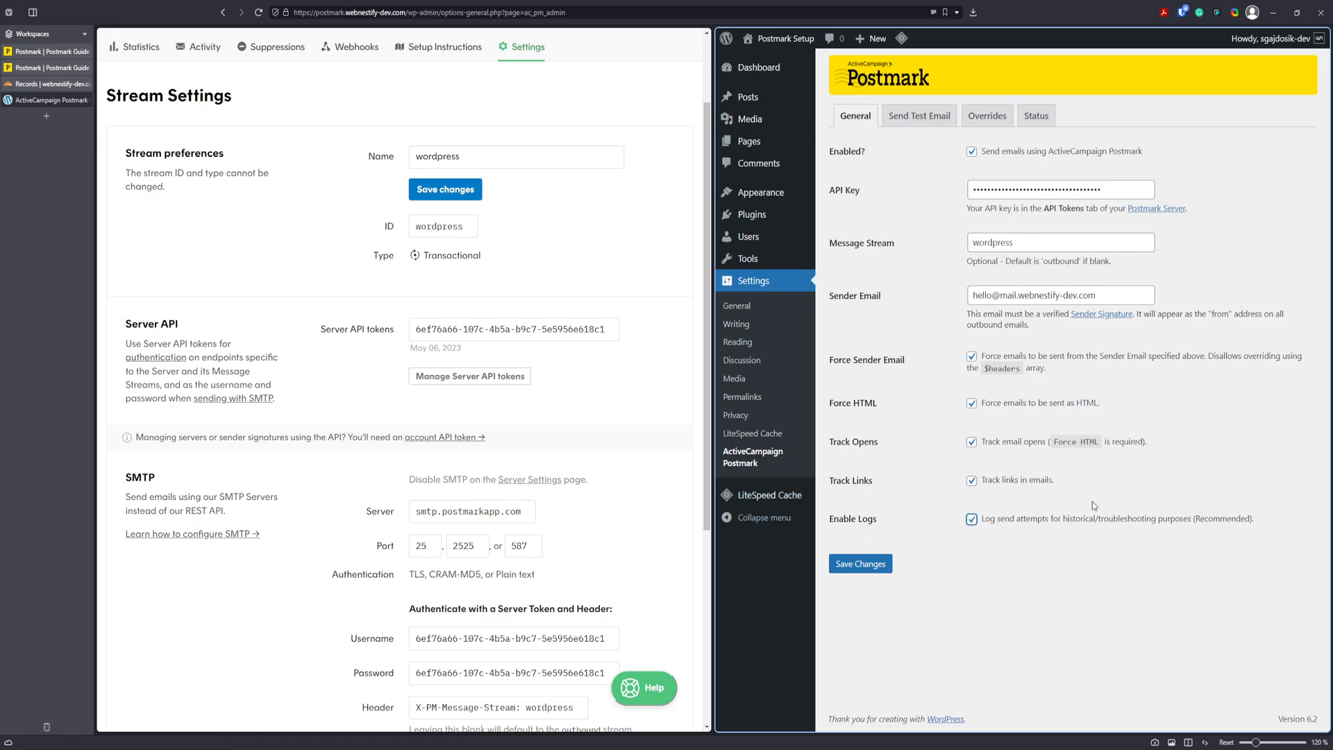
click(861, 564)
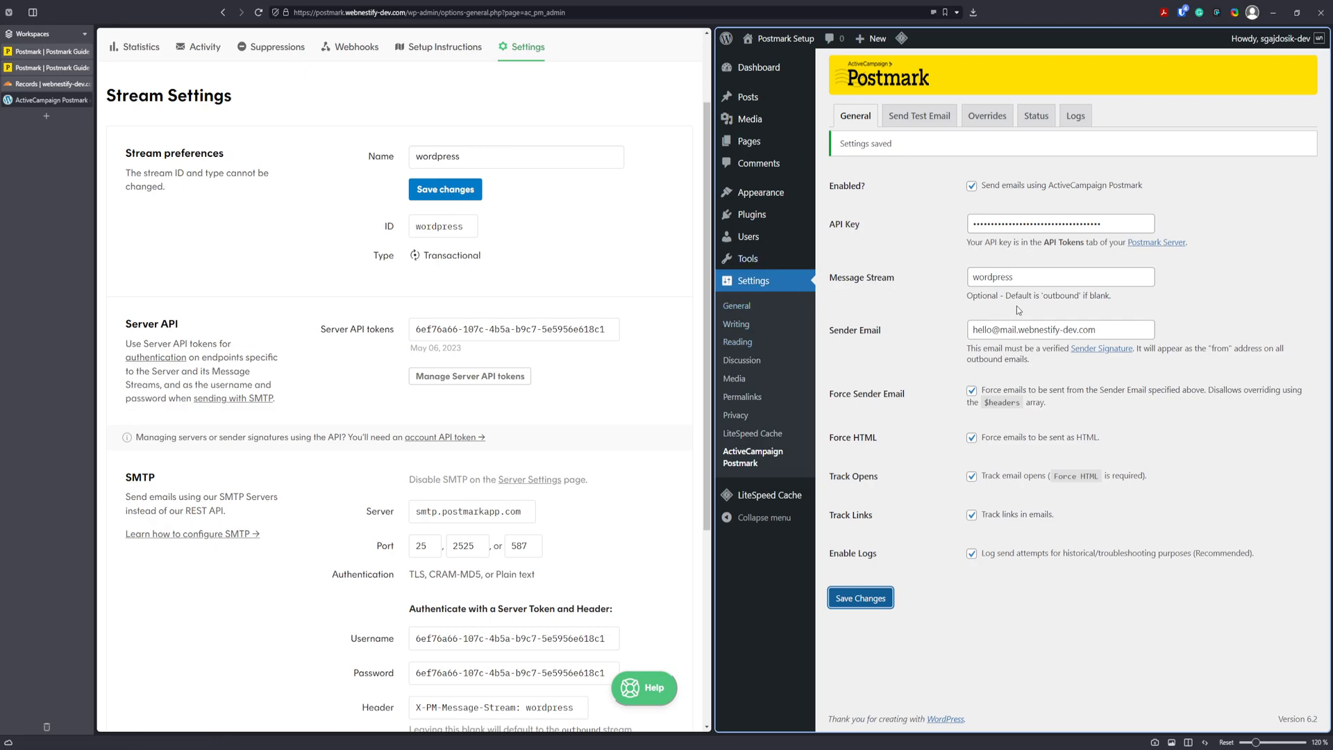
click(922, 116)
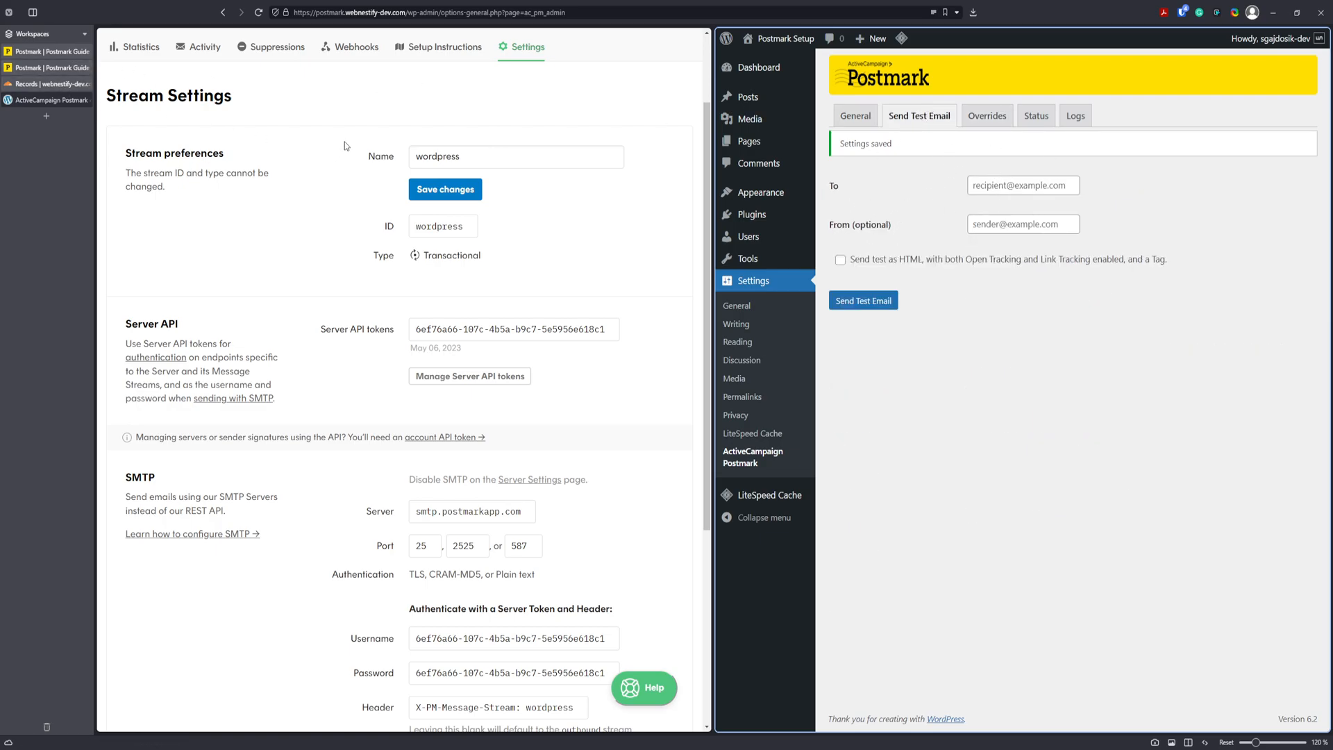
Enter mail.webnestify-dev.com in the test email's From (optional) field and select it.
scroll(345, 146, up, 3)
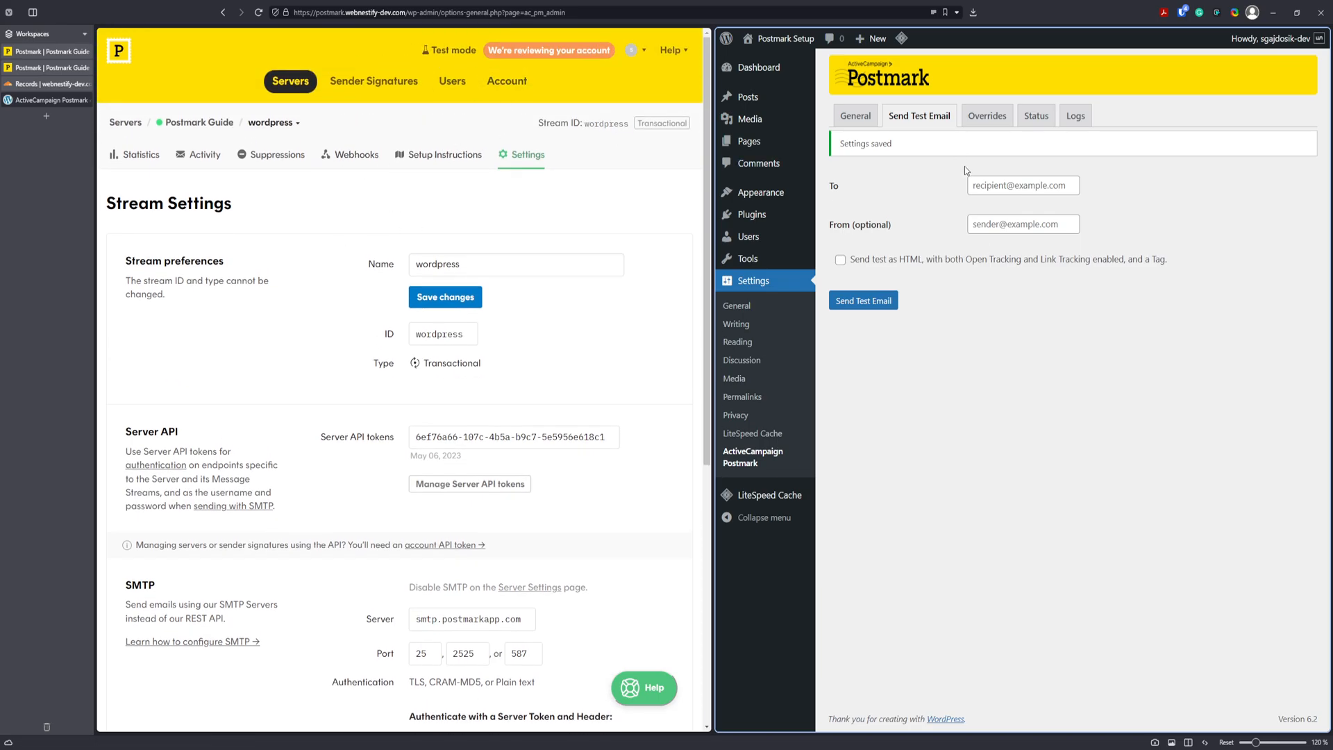
click(1007, 223)
text(mai)
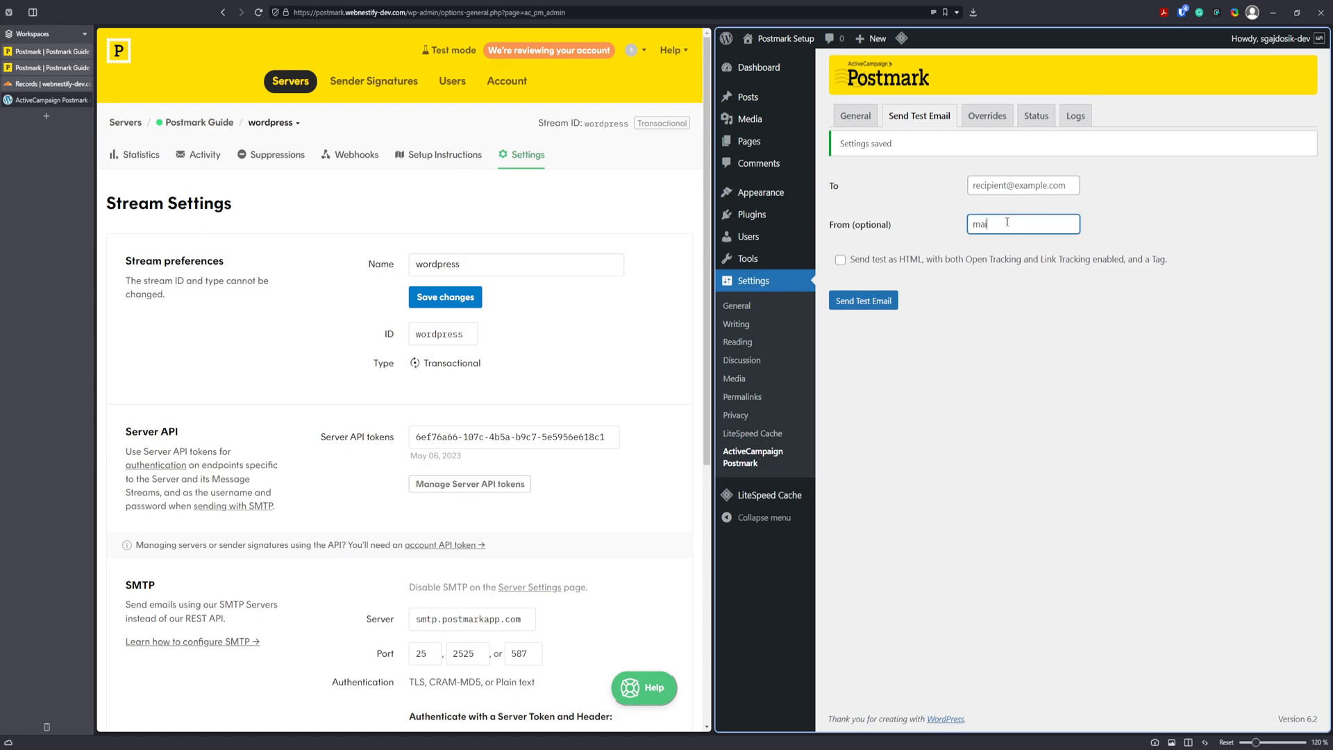
text(l.webnestify-dev.com)
triple_click(1061, 223)
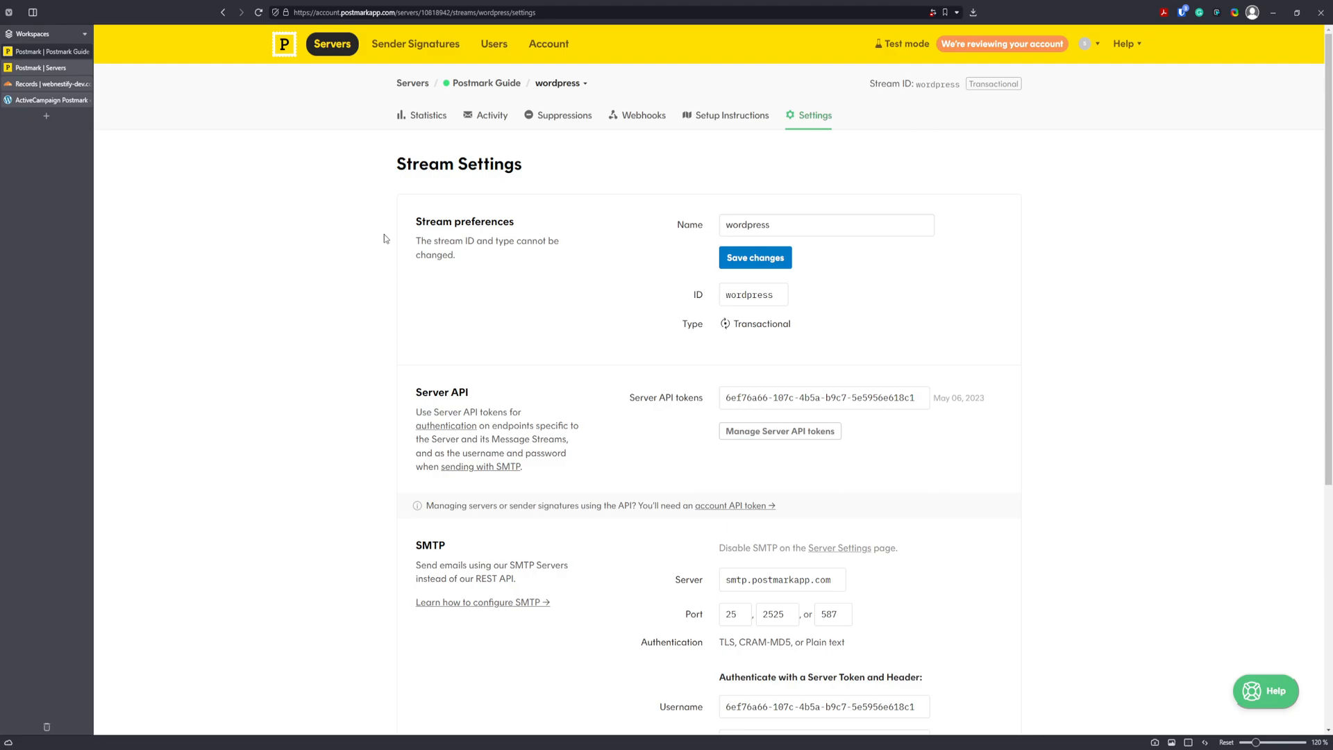
Close the Postmark Guide stream settings tab, leaving the Servers list showing.
click(87, 51)
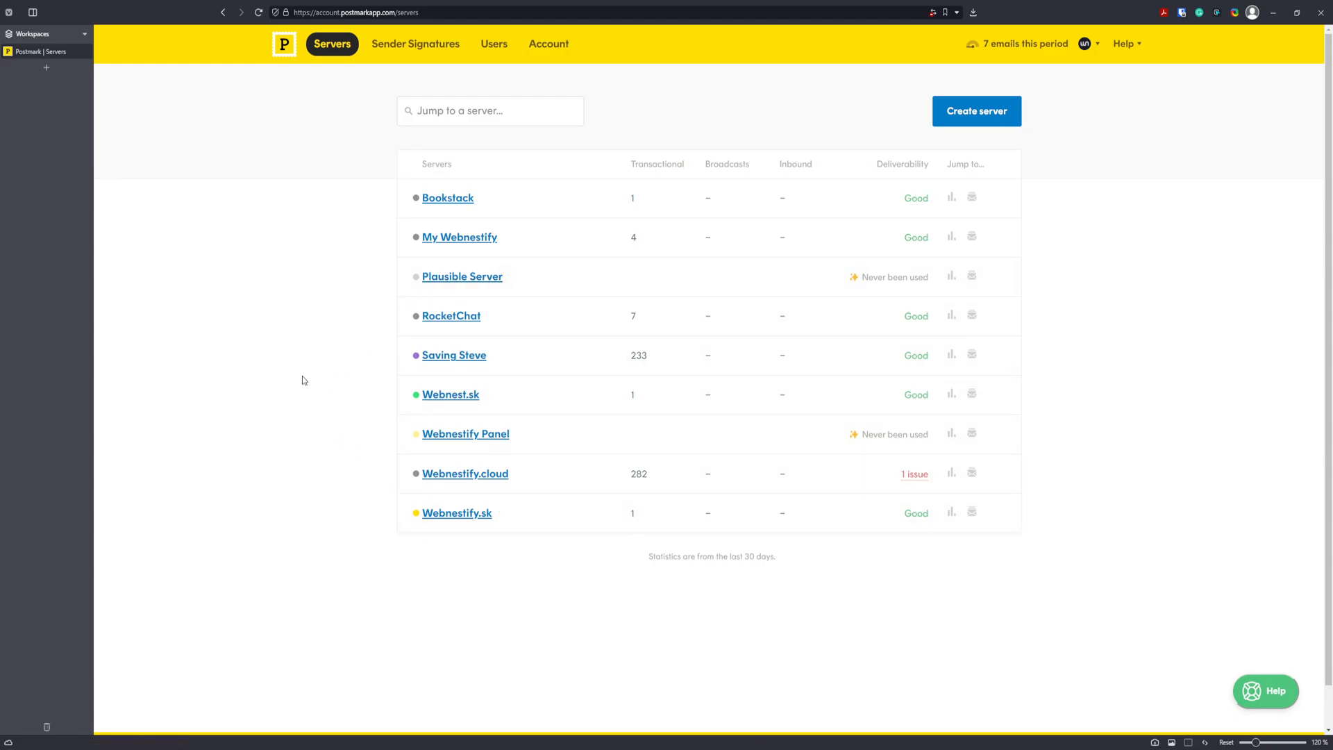
Open Webnestify.cloud's WordPress Website stream statistics: 50 sent, 10.0% bounced, 74.0% opened.
click(458, 480)
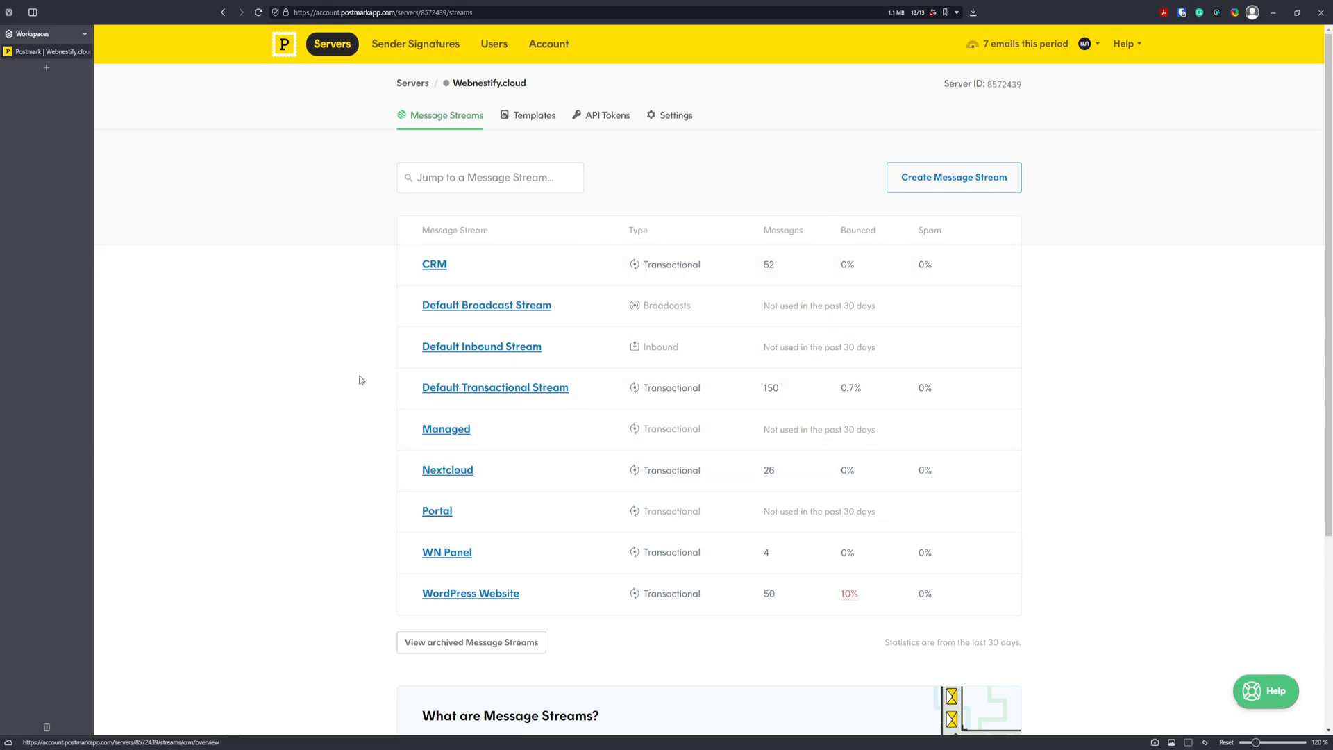
scroll(714, 248, down, 2)
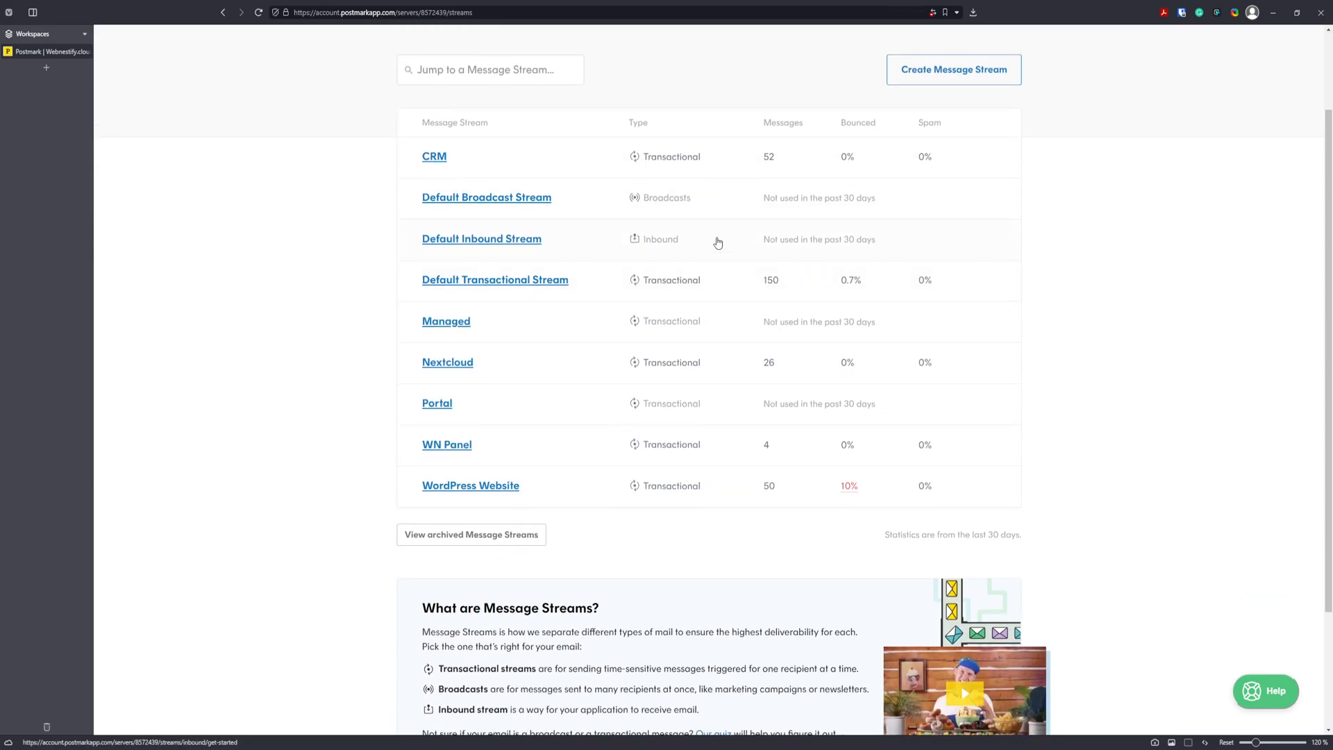
scroll(799, 170, up, 2)
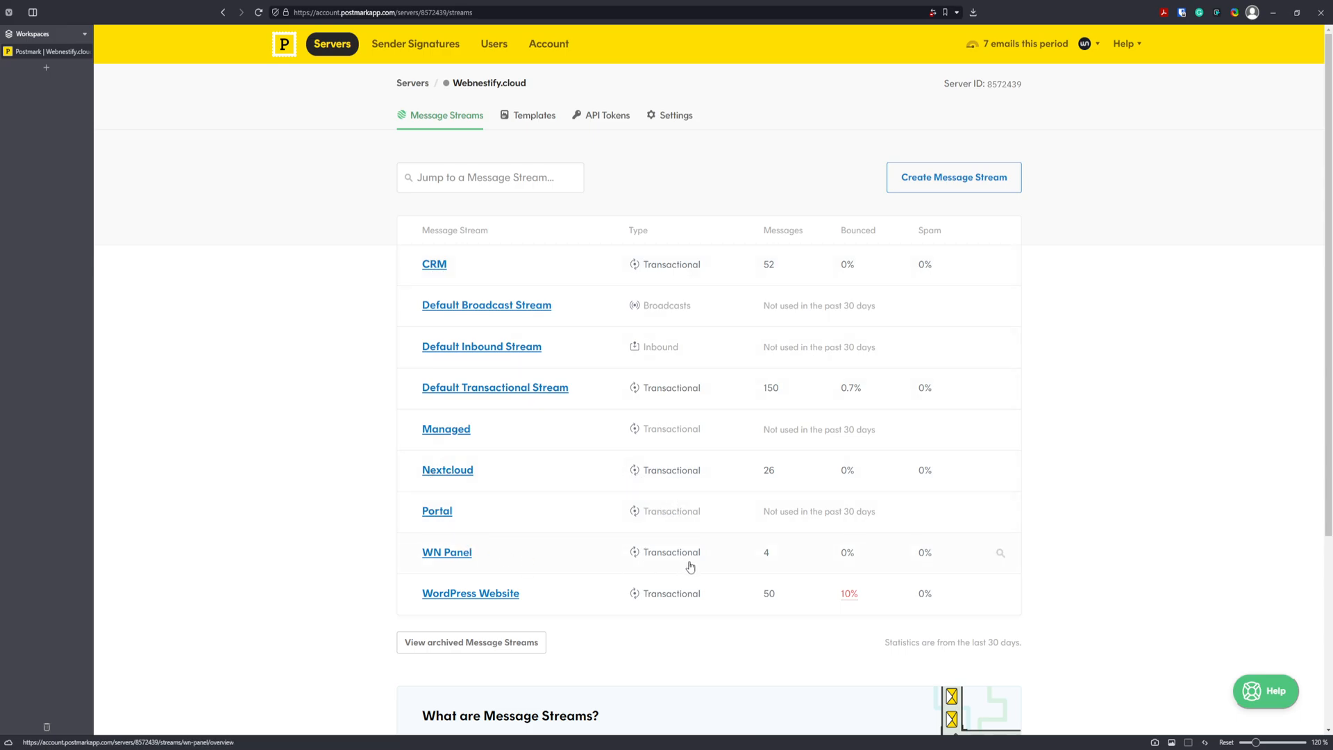
scroll(281, 516, down, 2)
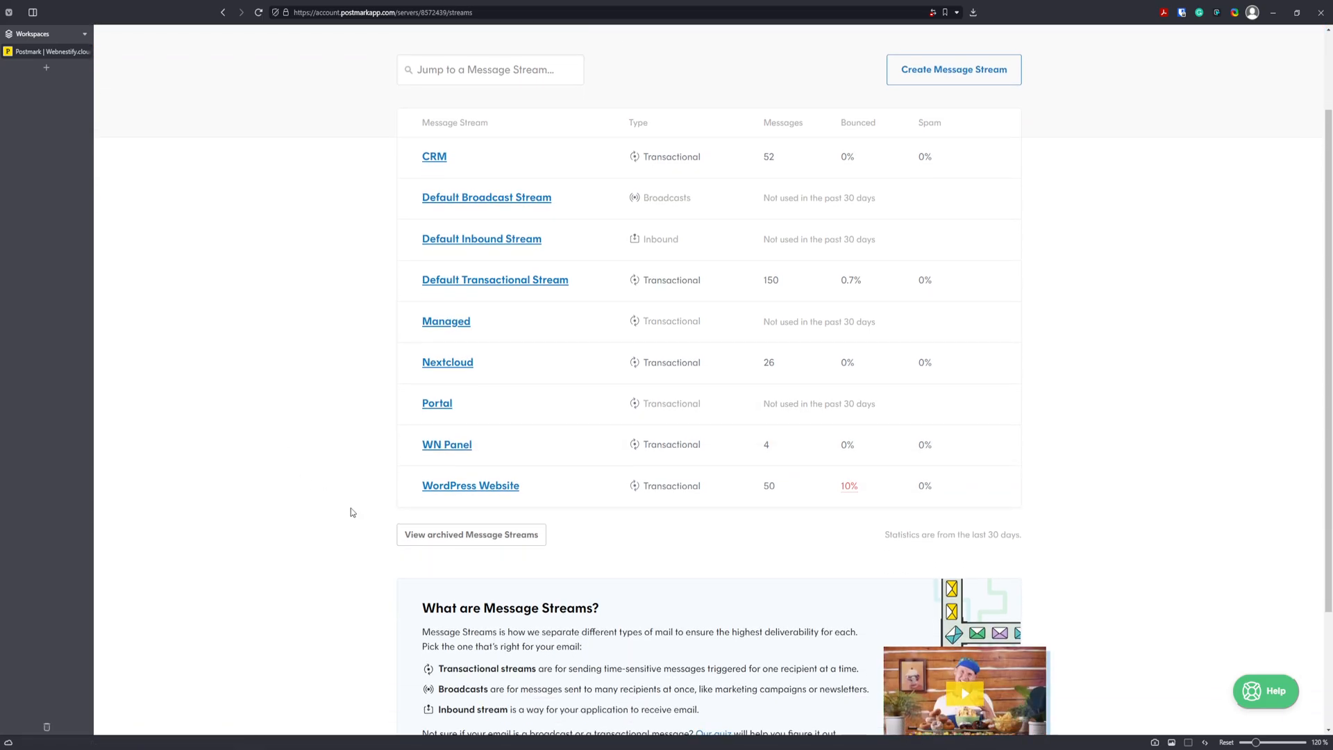
click(478, 487)
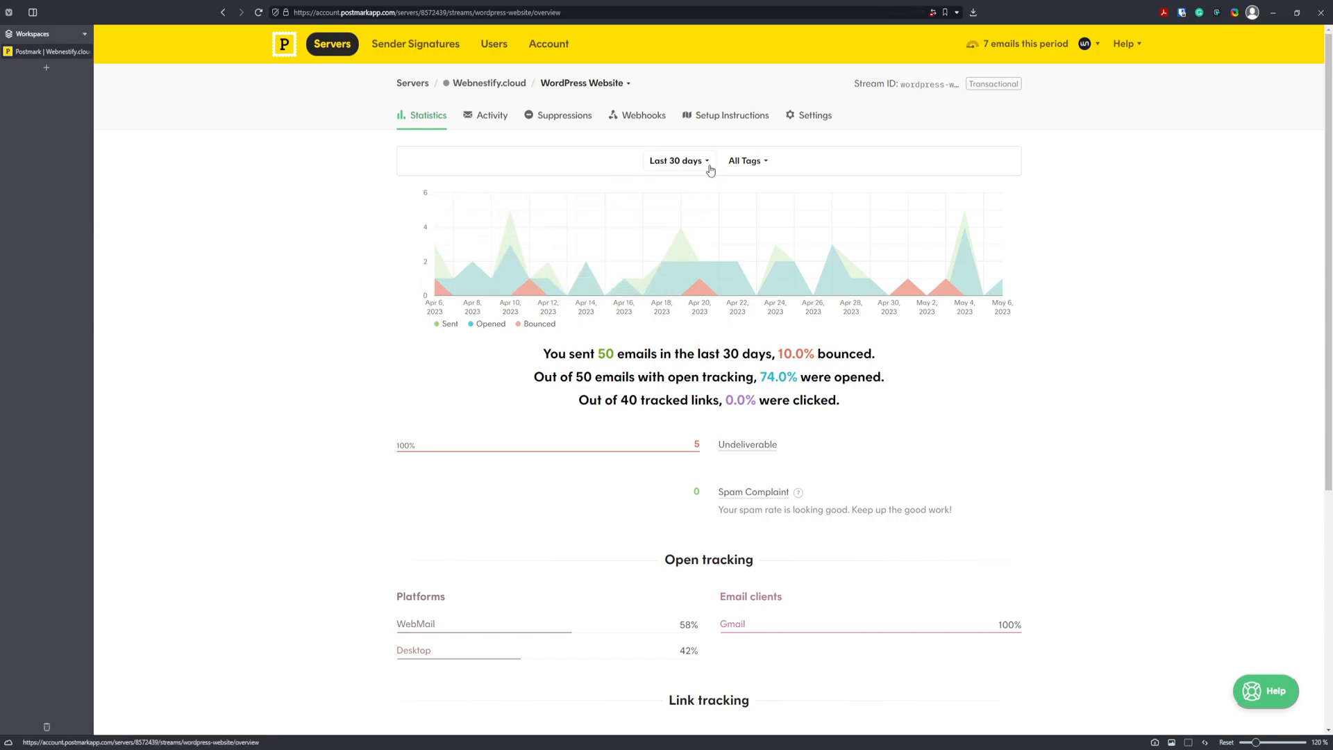
click(704, 167)
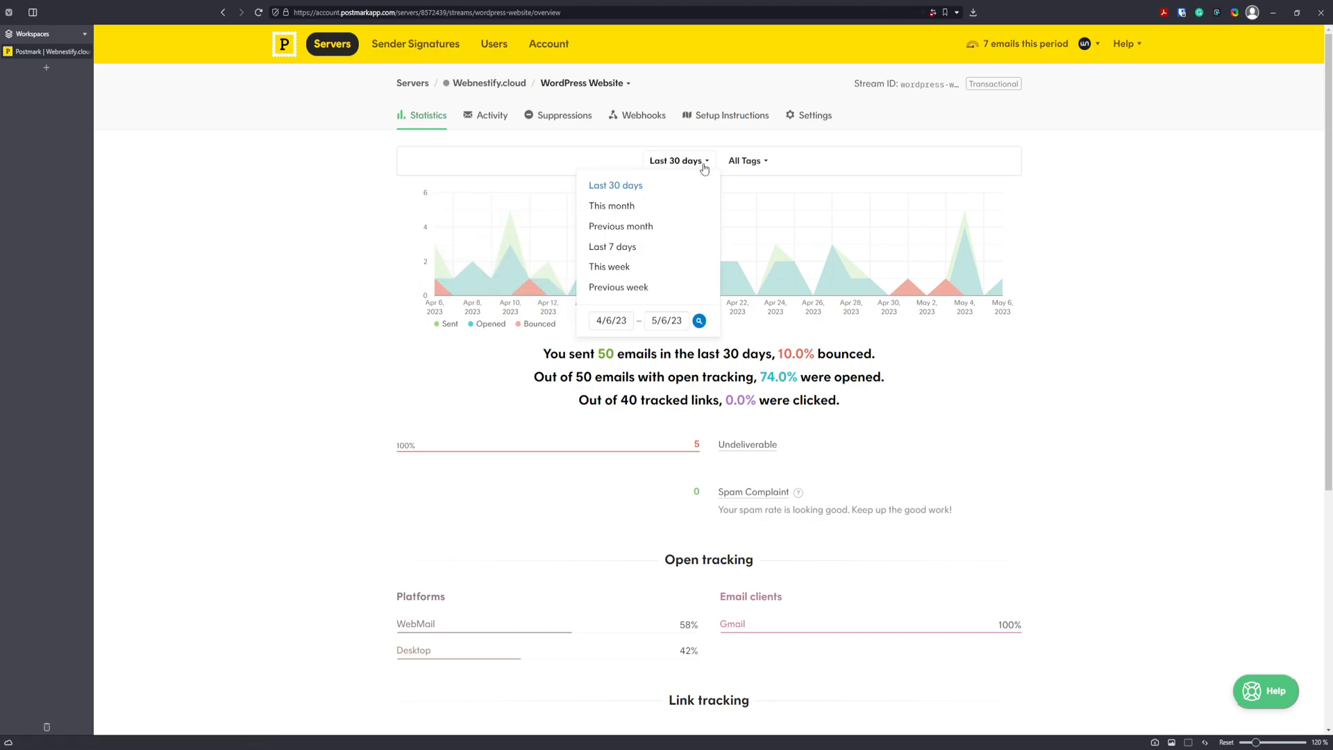
click(621, 253)
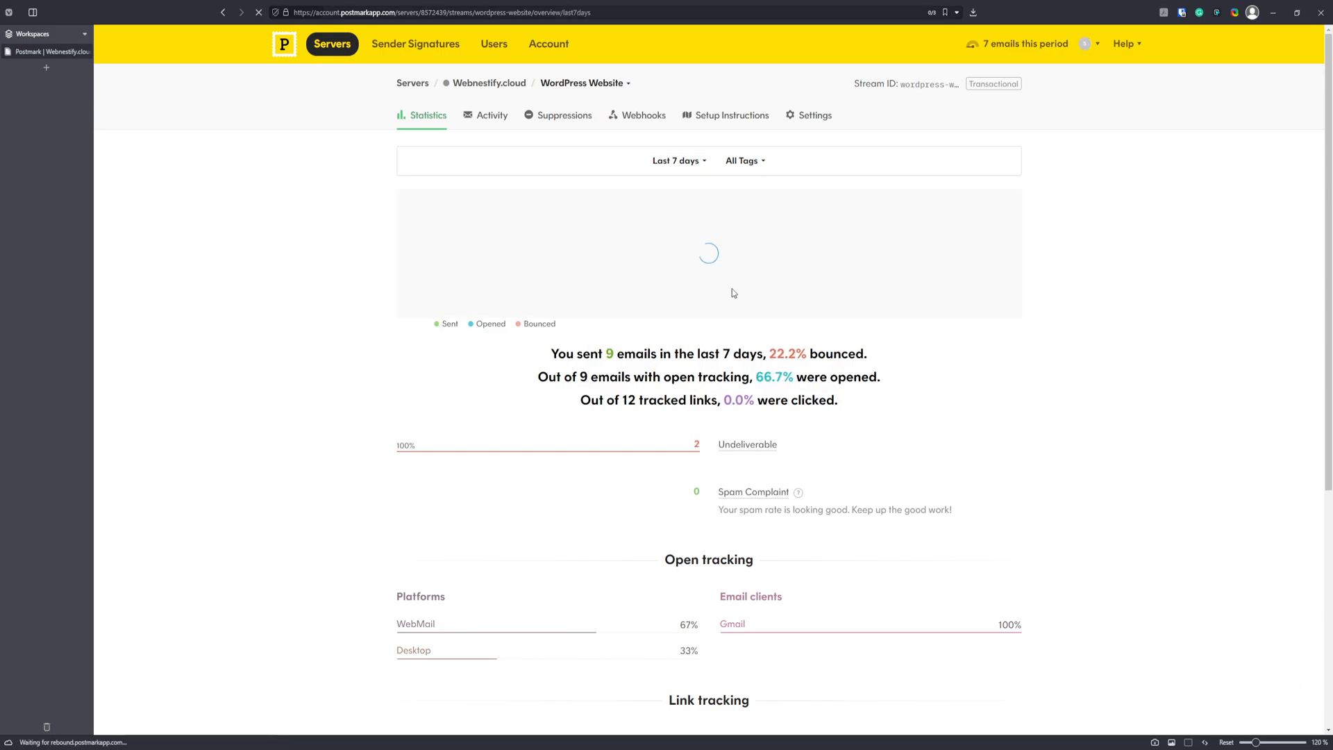
click(702, 161)
click(667, 196)
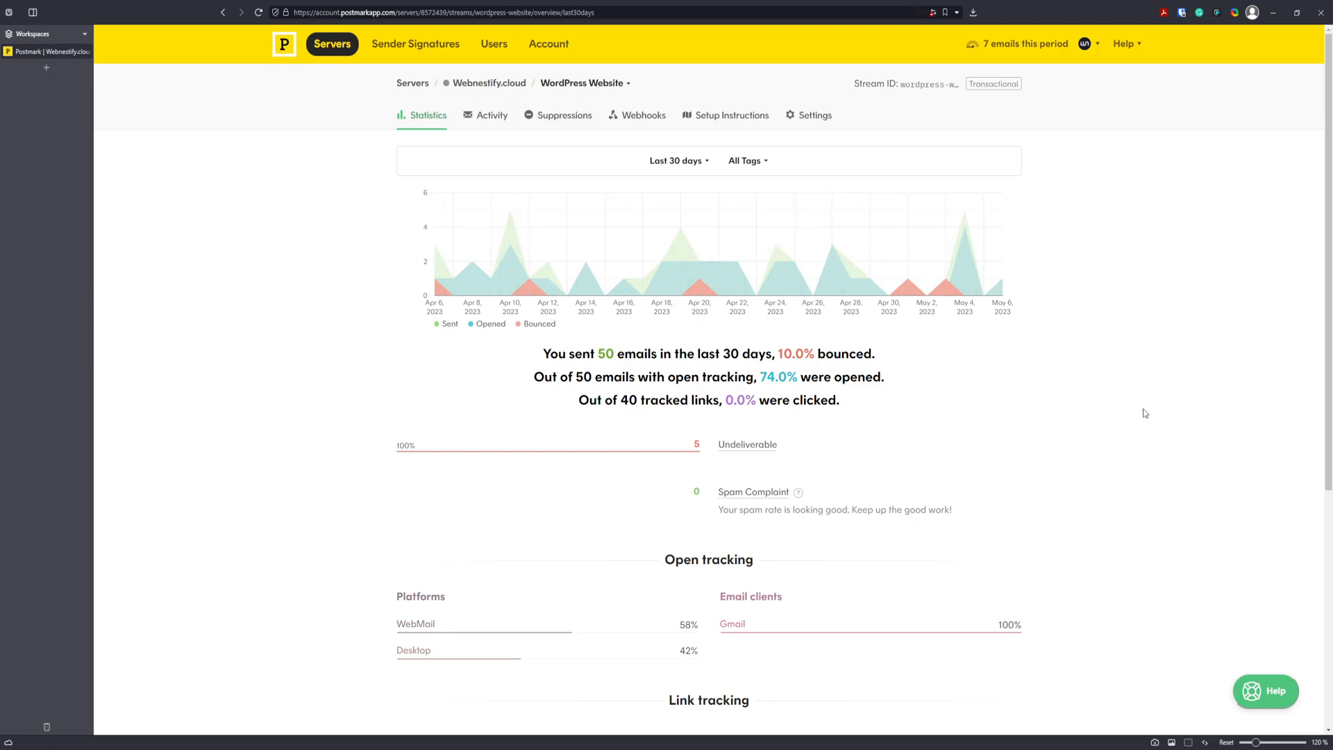
scroll(1077, 382, down, 1)
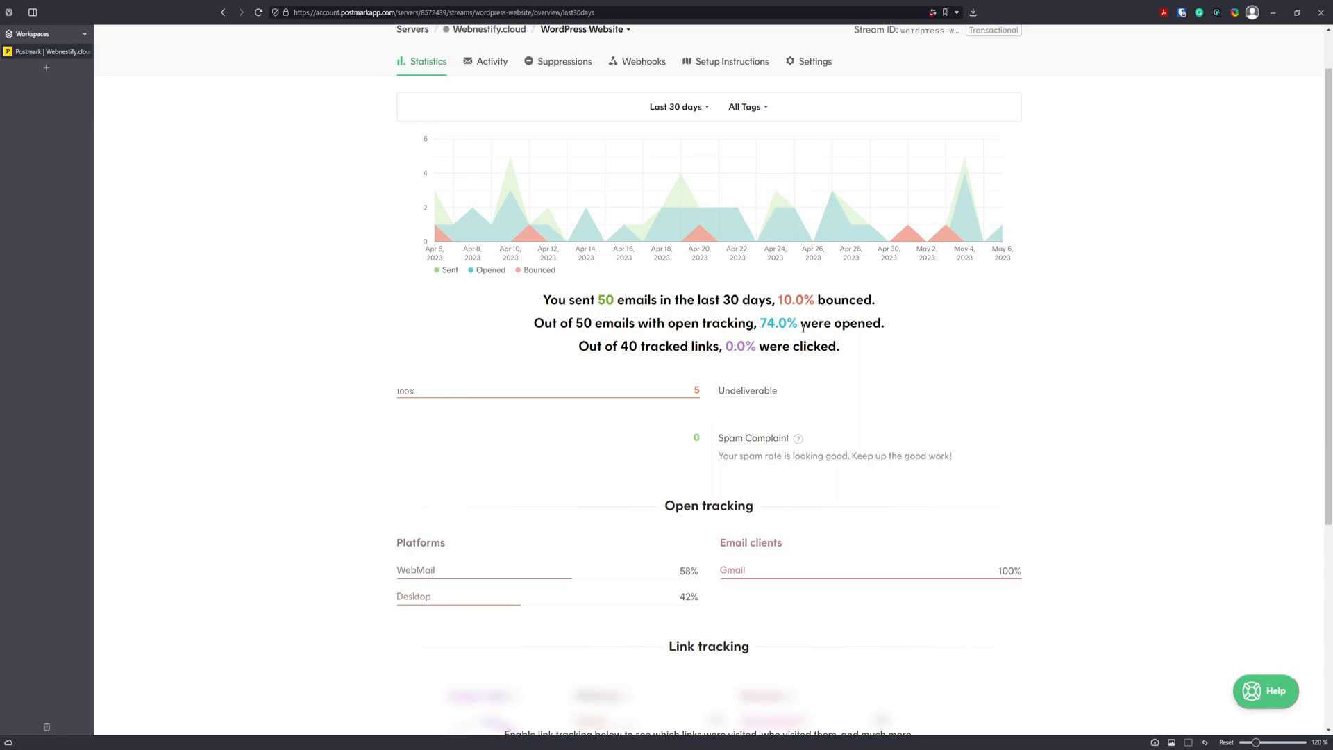
drag(762, 323, 824, 324)
click(856, 326)
scroll(1084, 326, down, 2)
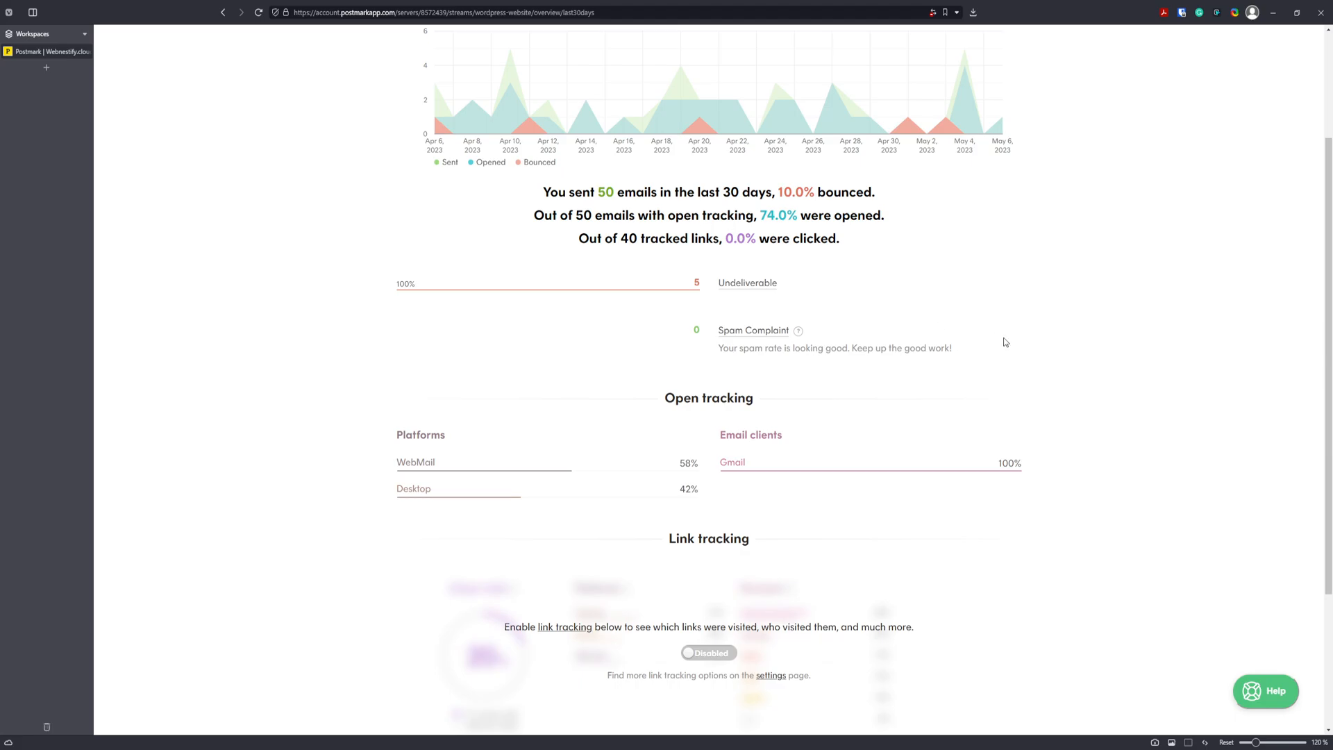
scroll(972, 333, down, 1)
scroll(940, 327, up, 1)
scroll(735, 296, up, 3)
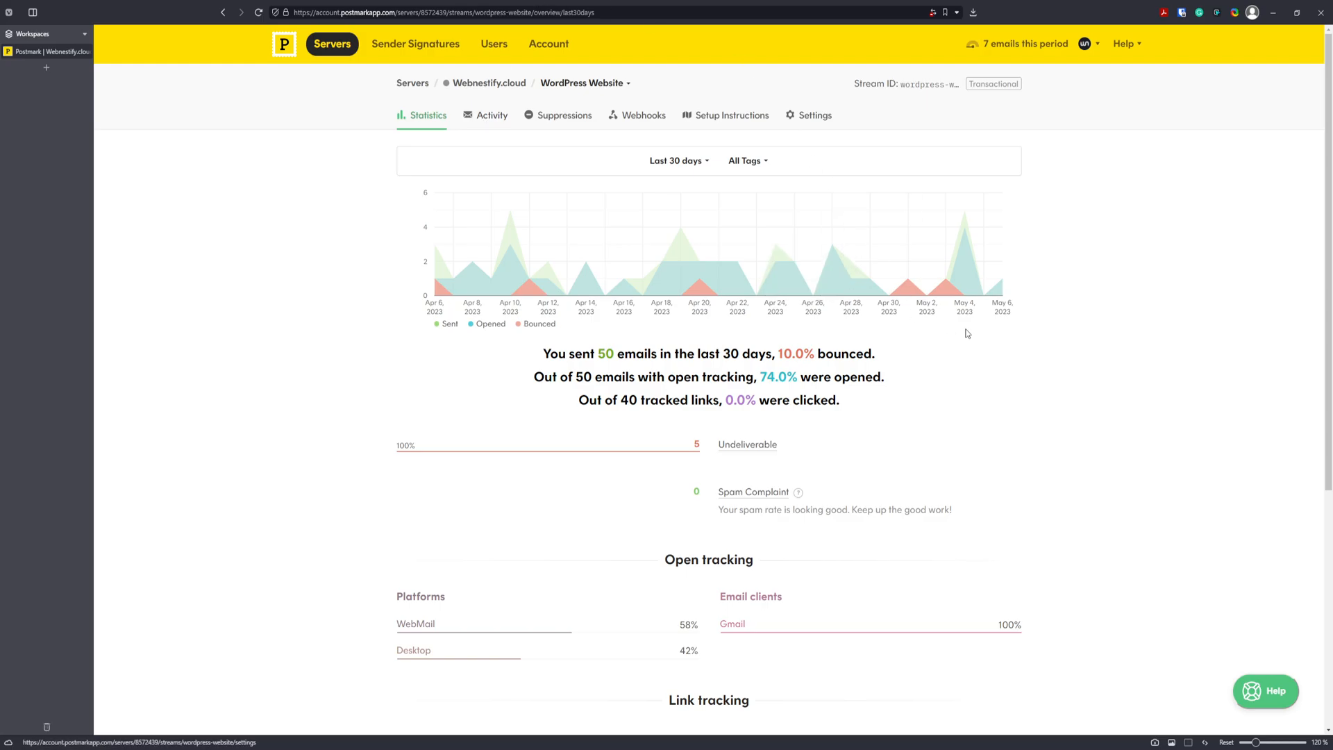
scroll(1051, 316, down, 5)
scroll(1020, 336, up, 5)
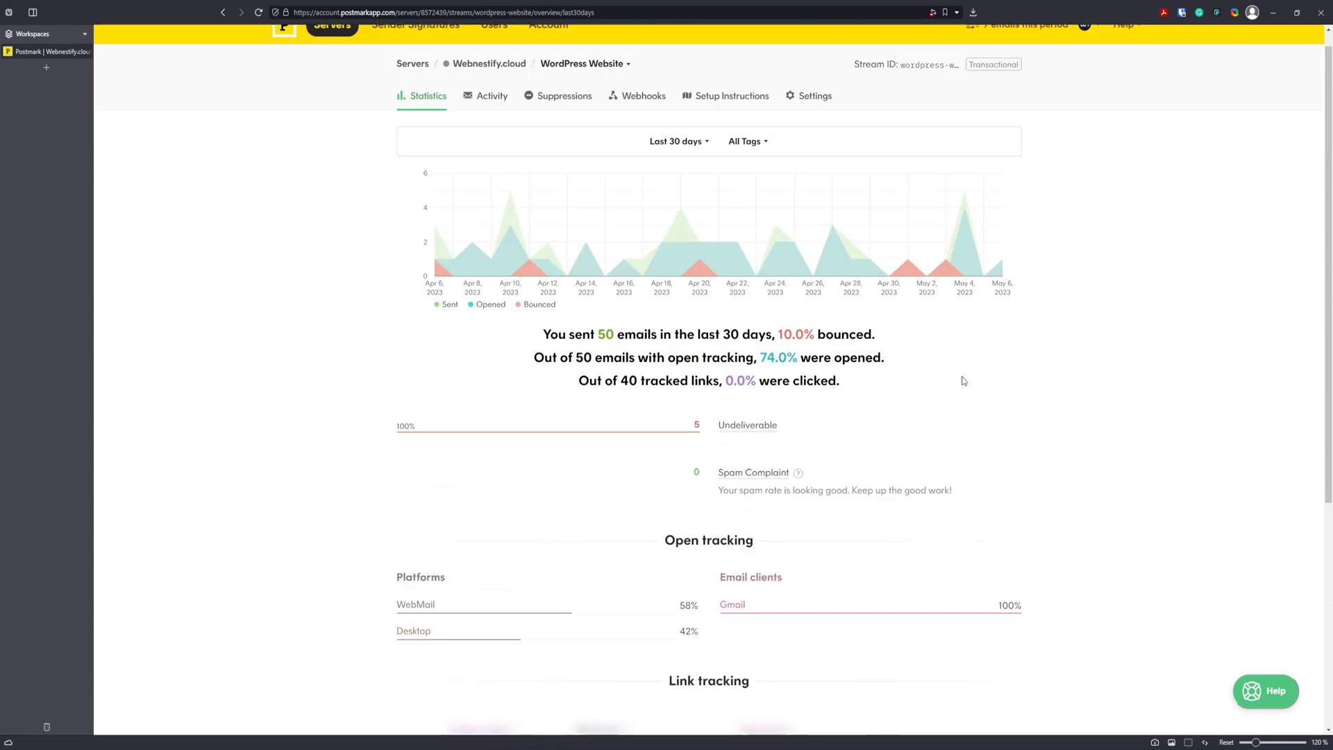
scroll(1014, 493, down, 1)
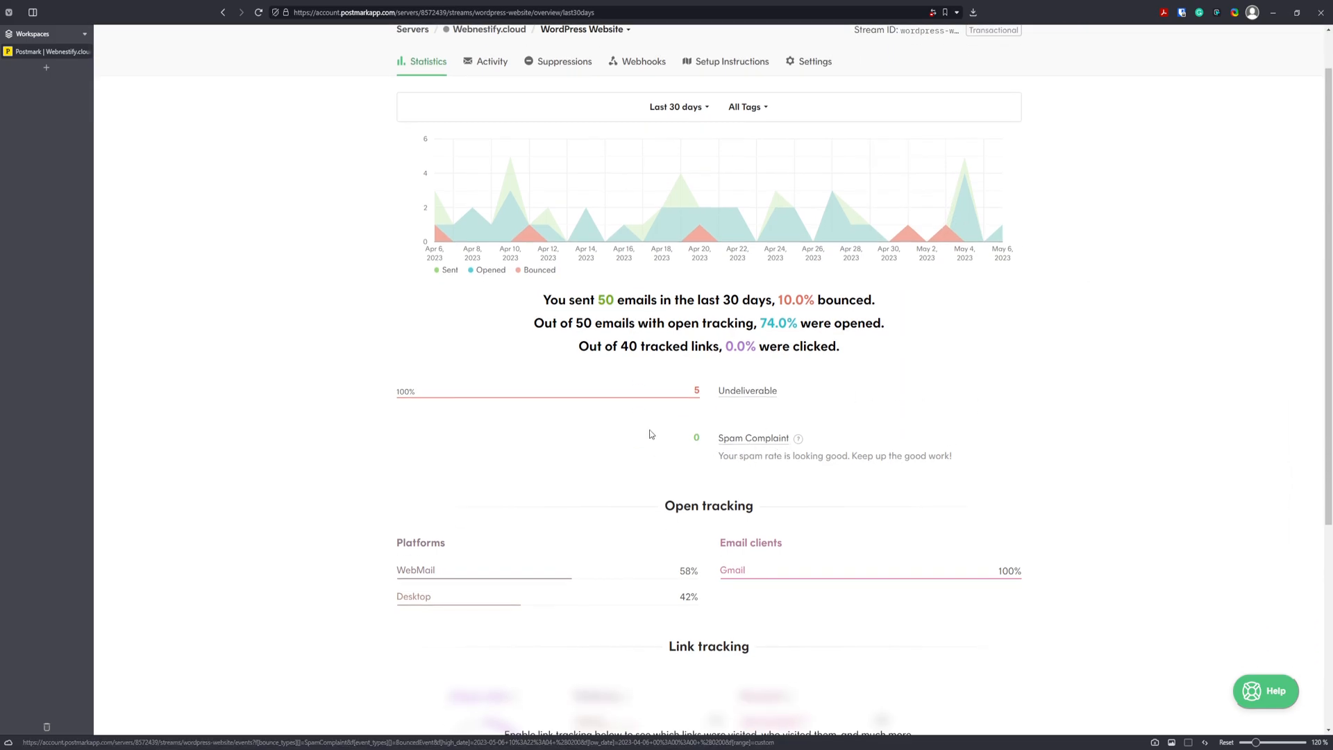
scroll(987, 400, up, 1)
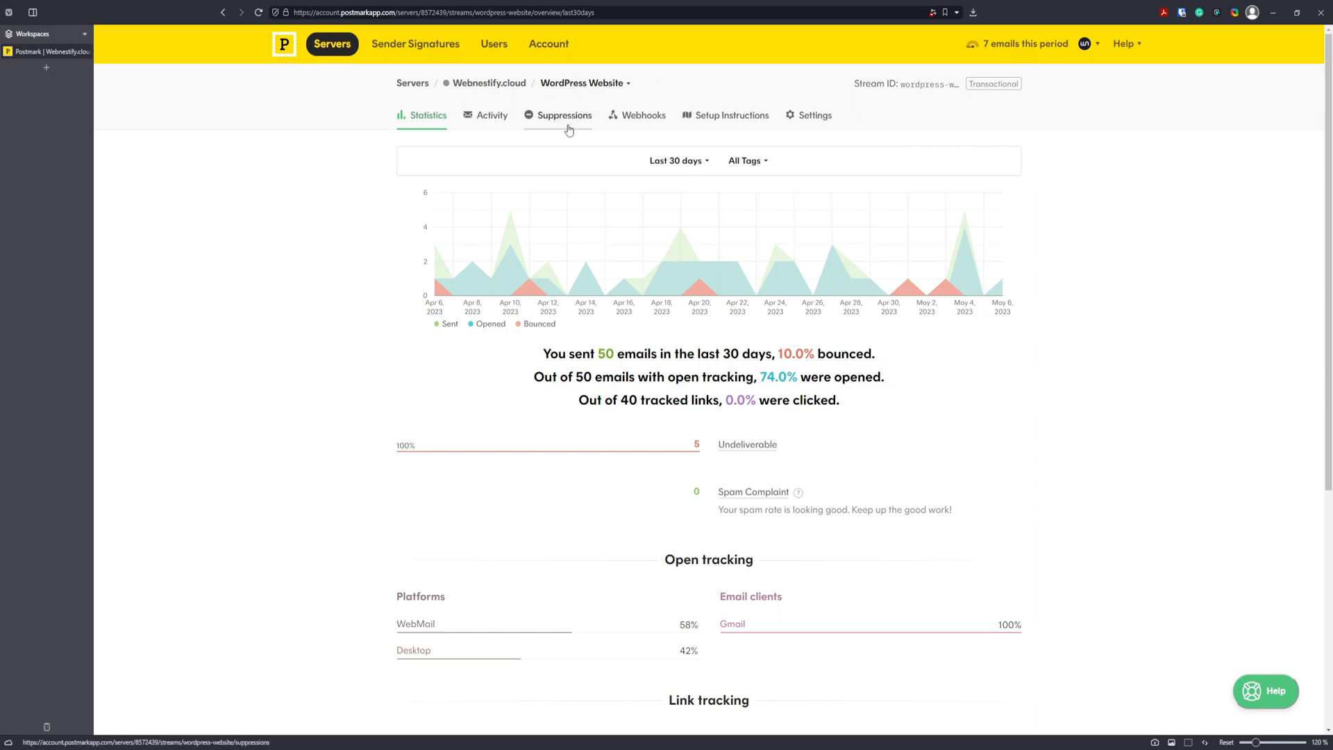
Review the stream's Suppressions entry: one recipient suppressed for a hard bounce.
click(570, 126)
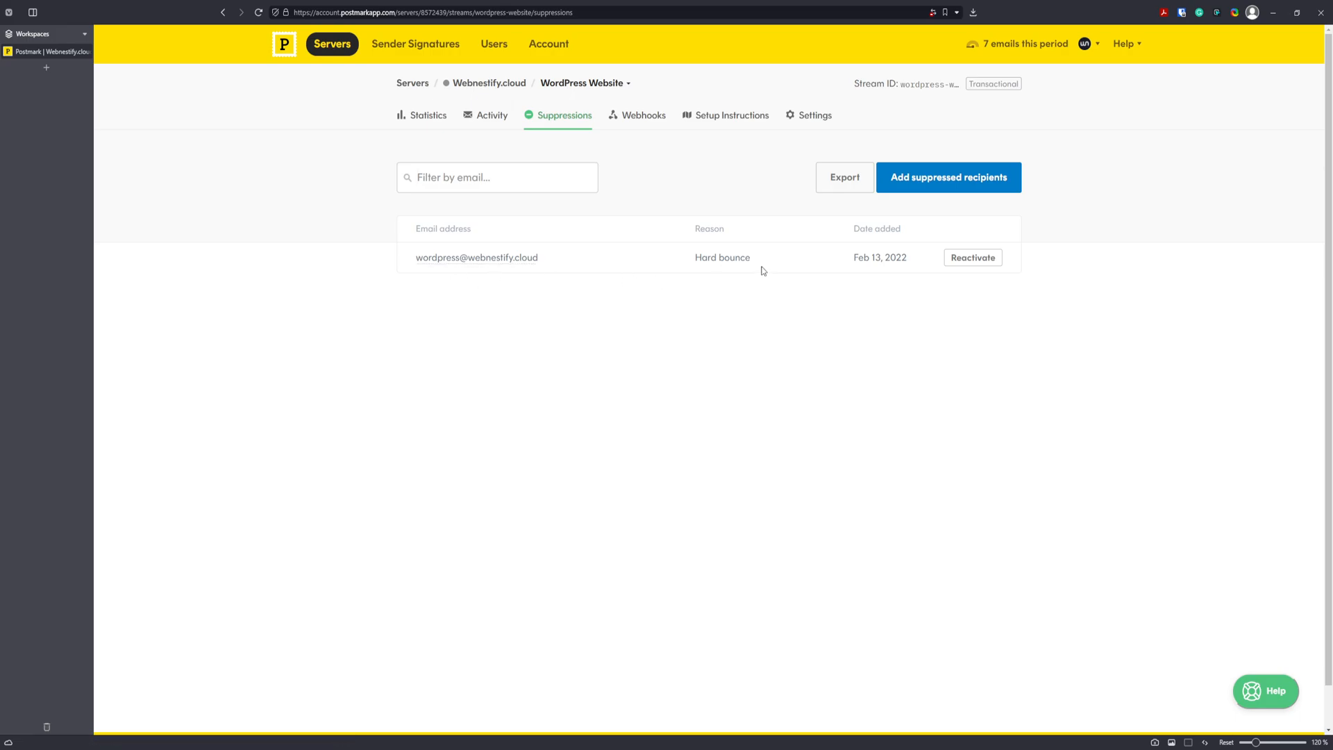
drag(761, 268, 650, 265)
click(648, 261)
drag(573, 267, 377, 248)
click(322, 278)
Go back through the stream's Statistics to the list of all servers.
click(425, 117)
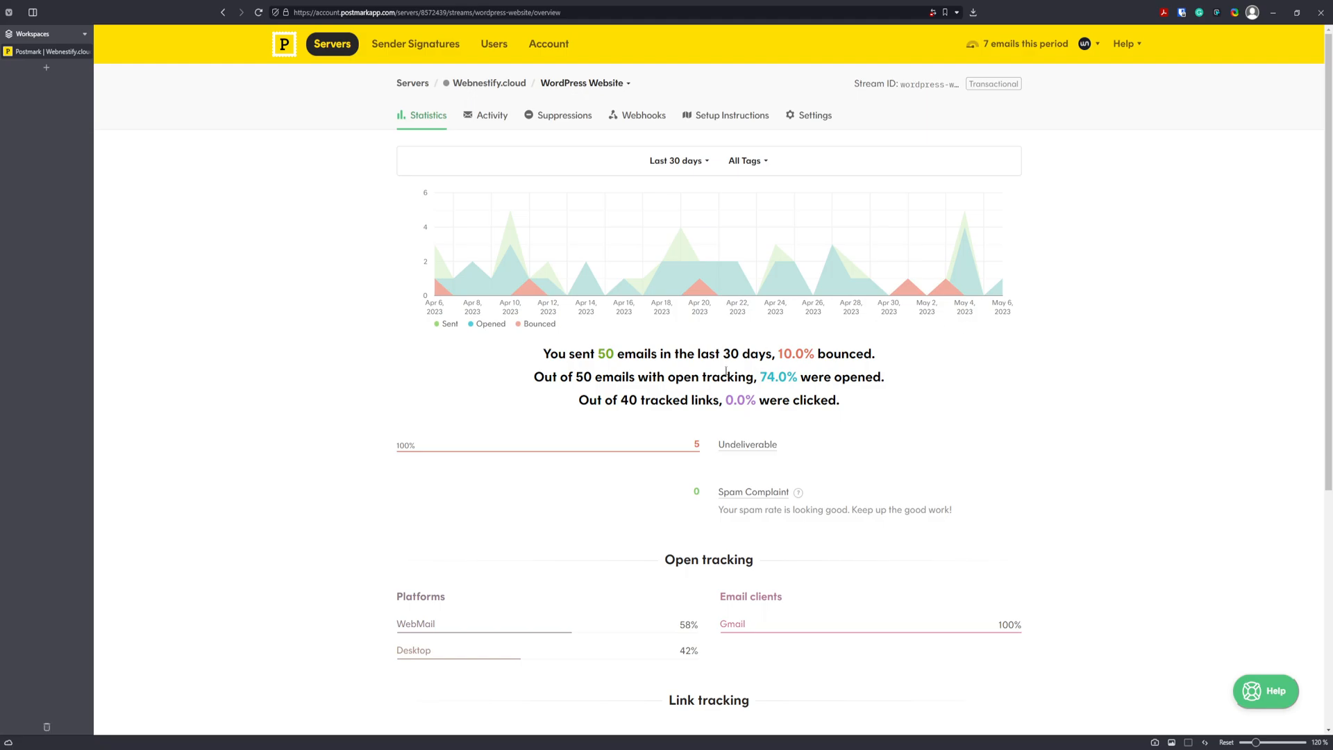
scroll(982, 382, down, 3)
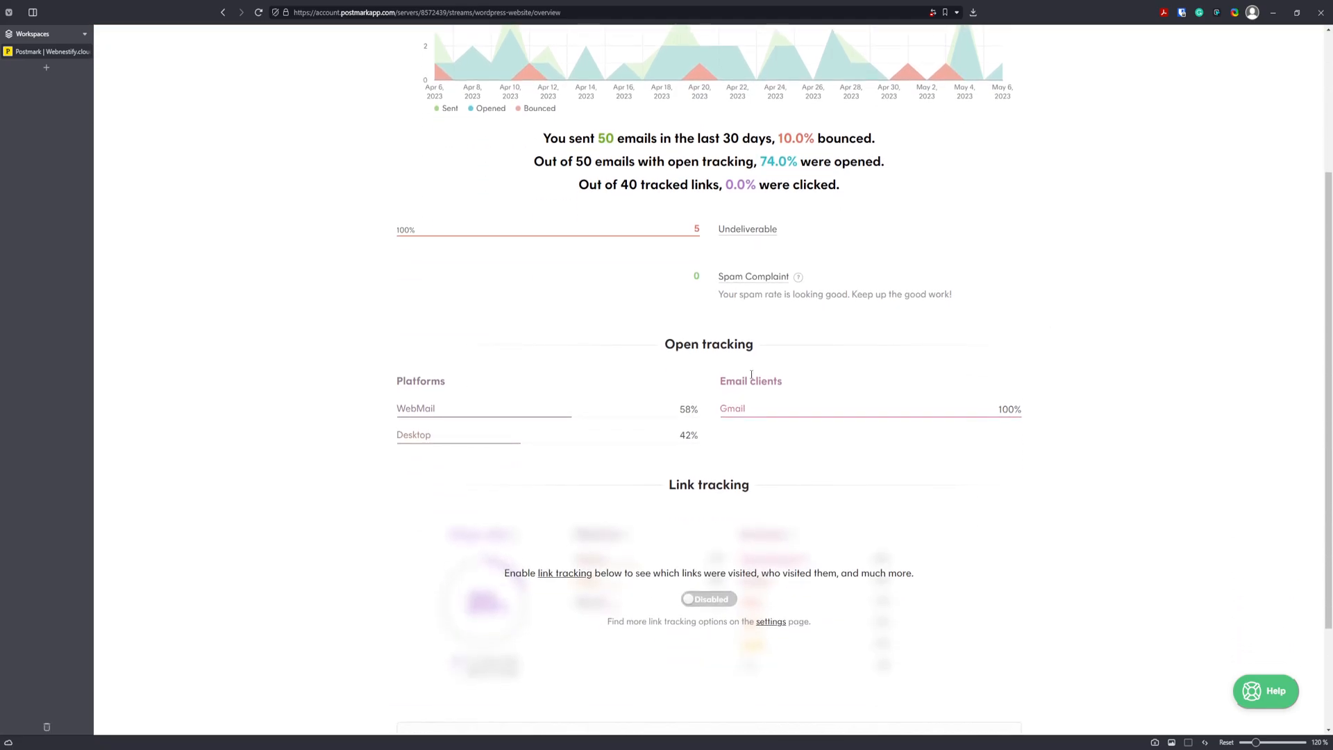
scroll(798, 399, up, 5)
click(411, 83)
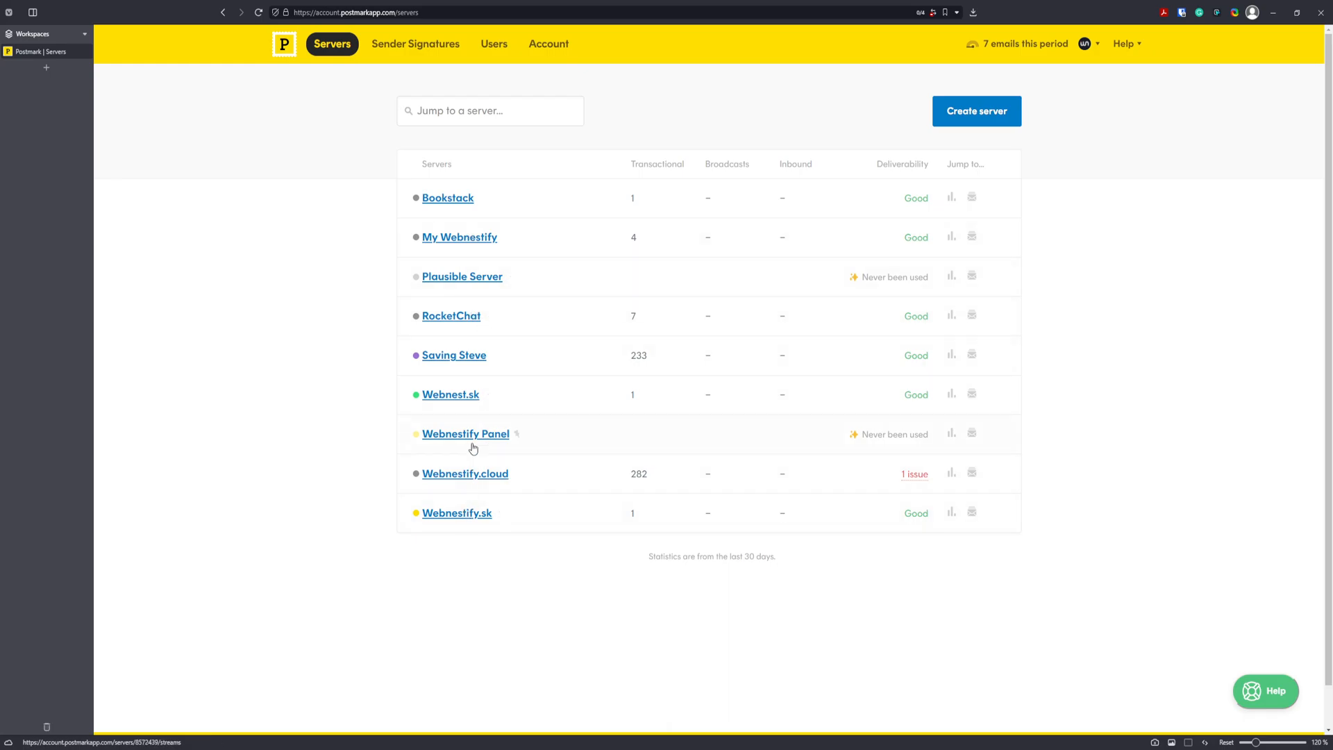
Review Webnestify.cloud's Default Transactional Stream statistics, including its Platforms and Email clients breakdowns.
click(469, 475)
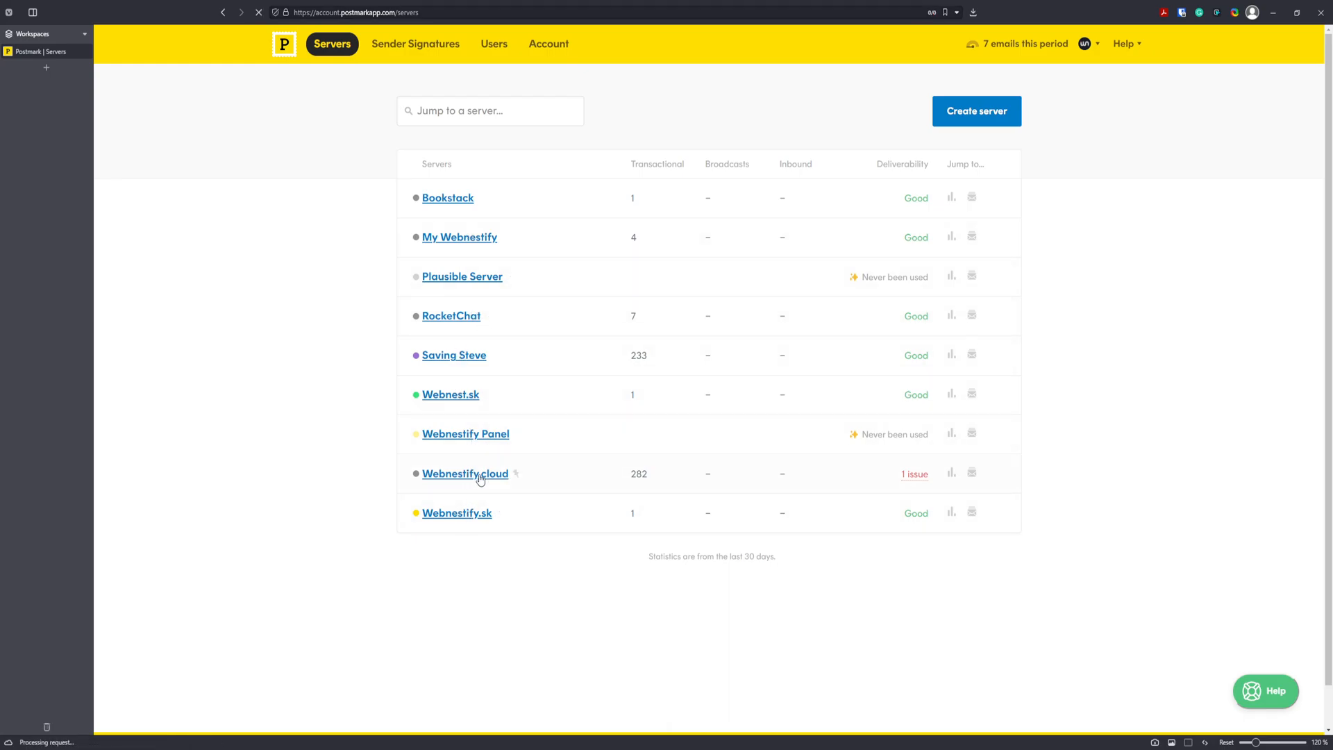
click(598, 393)
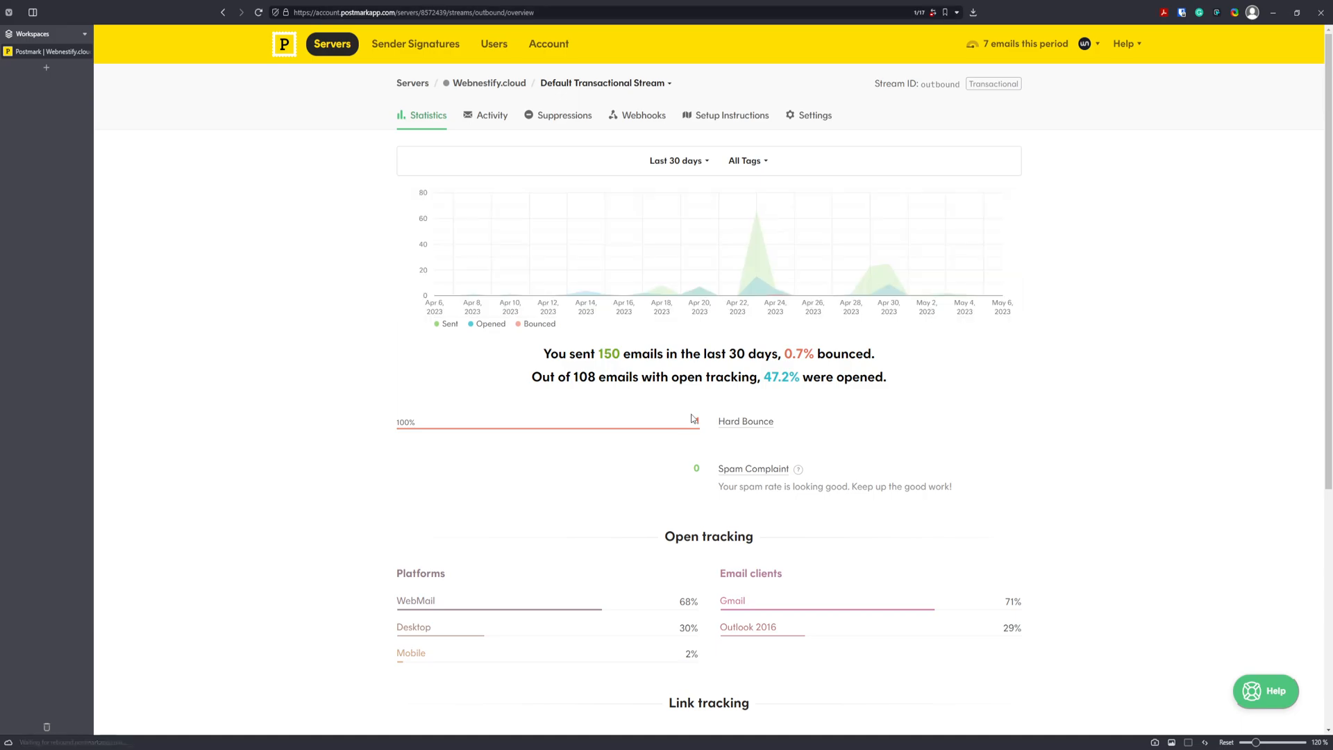
scroll(1206, 431, down, 1)
scroll(1206, 431, down, 2)
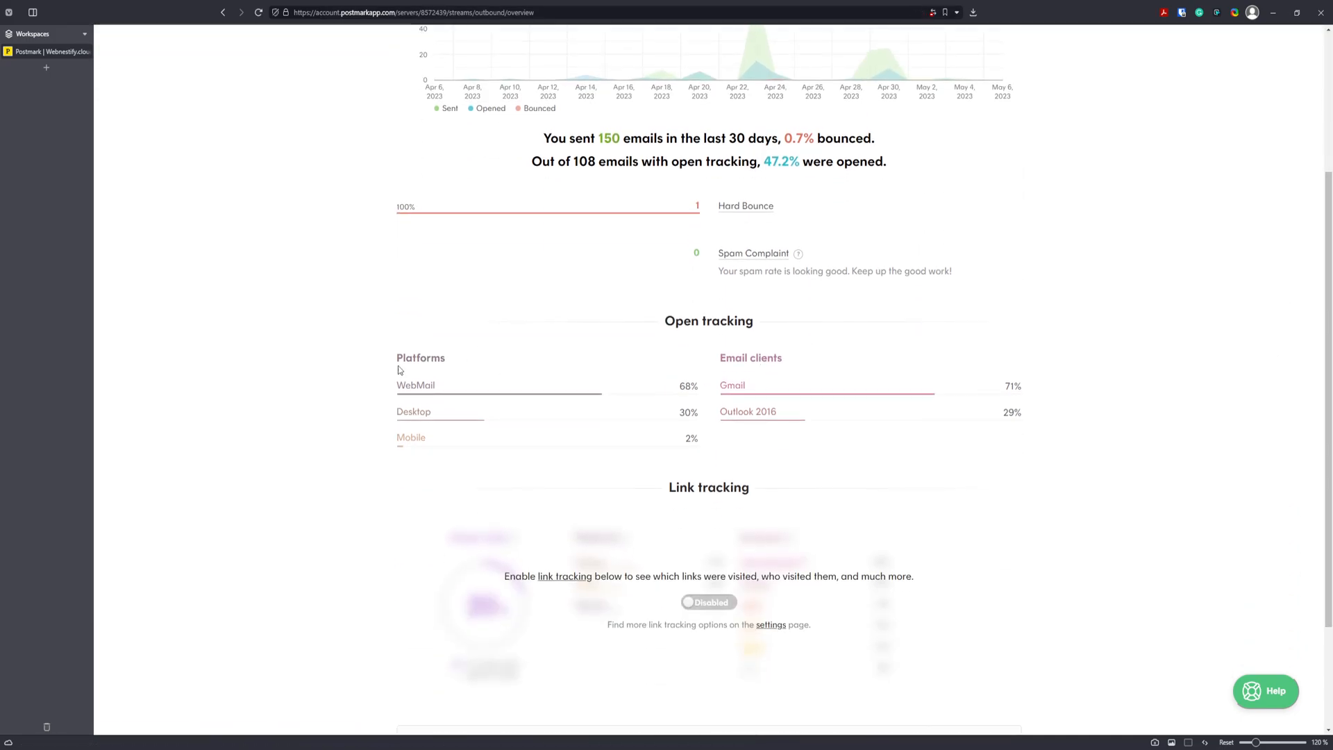
drag(410, 354, 485, 364)
click(482, 368)
drag(759, 358, 768, 365)
scroll(784, 441, down, 2)
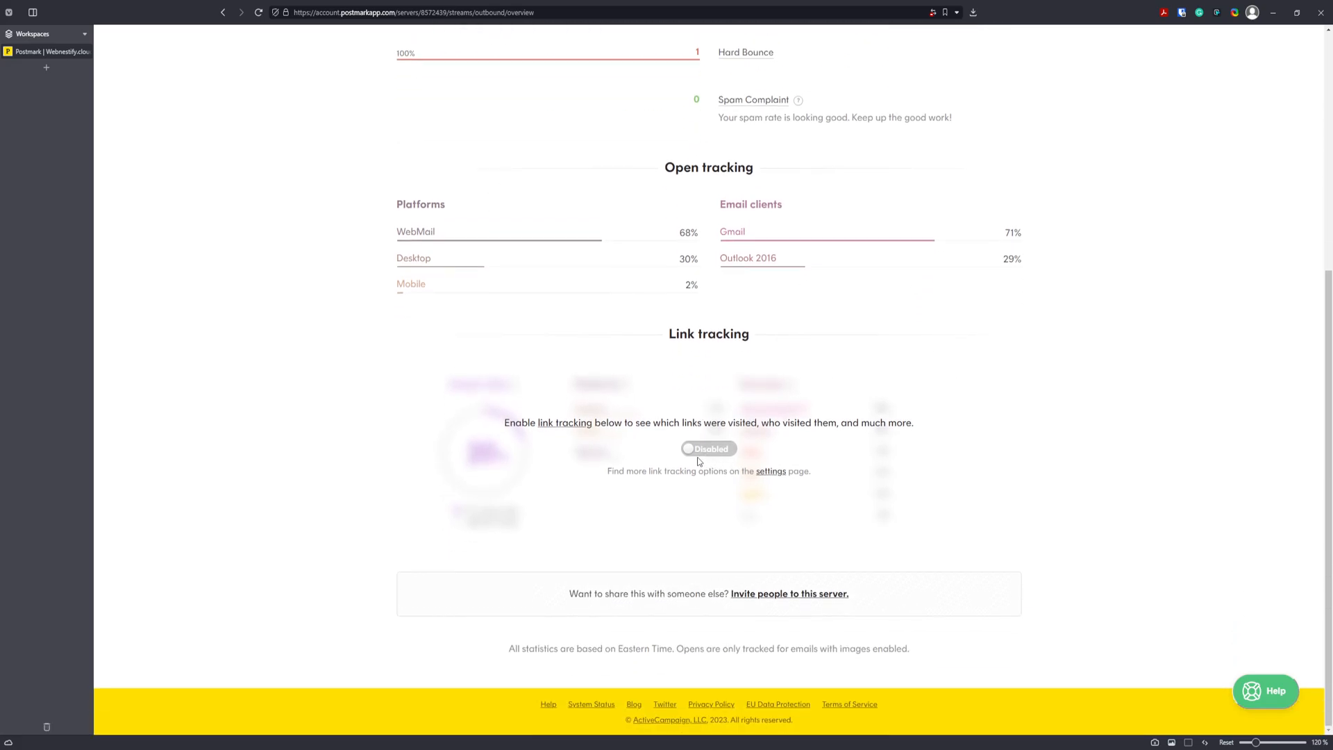
scroll(867, 456, up, 5)
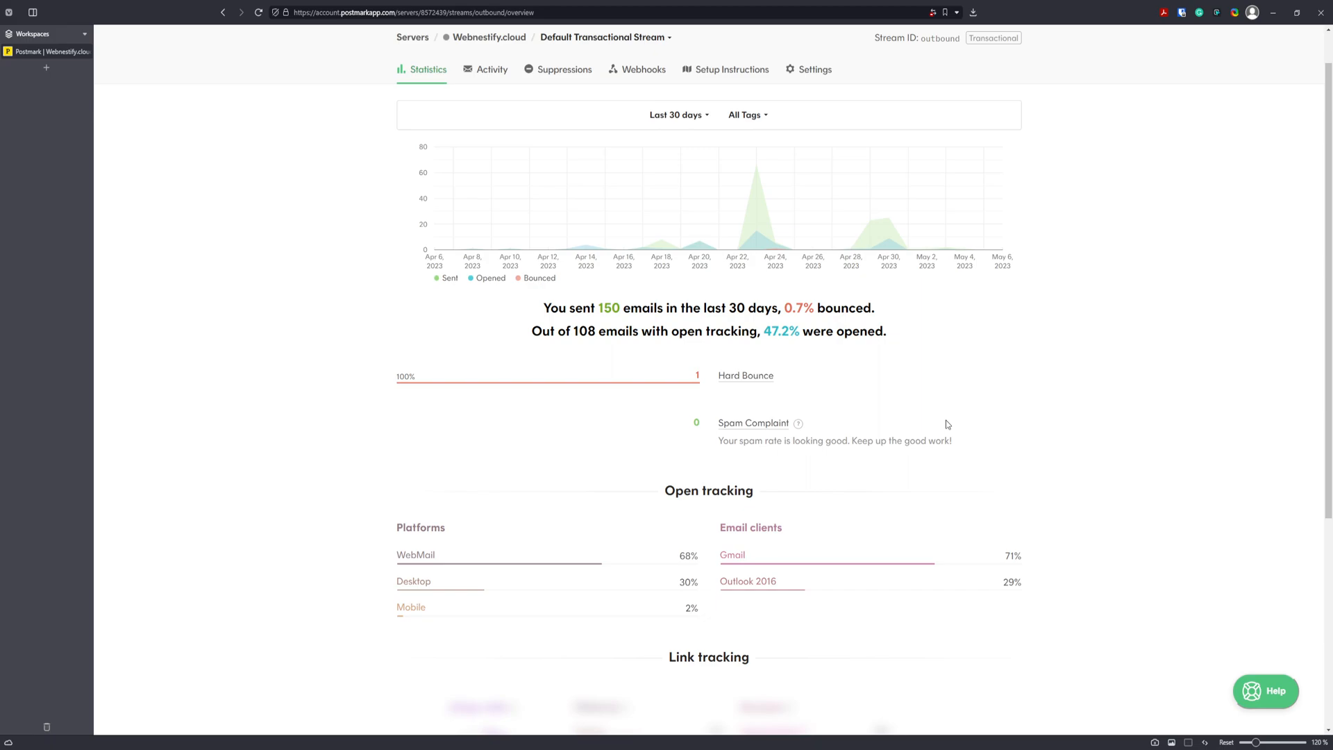